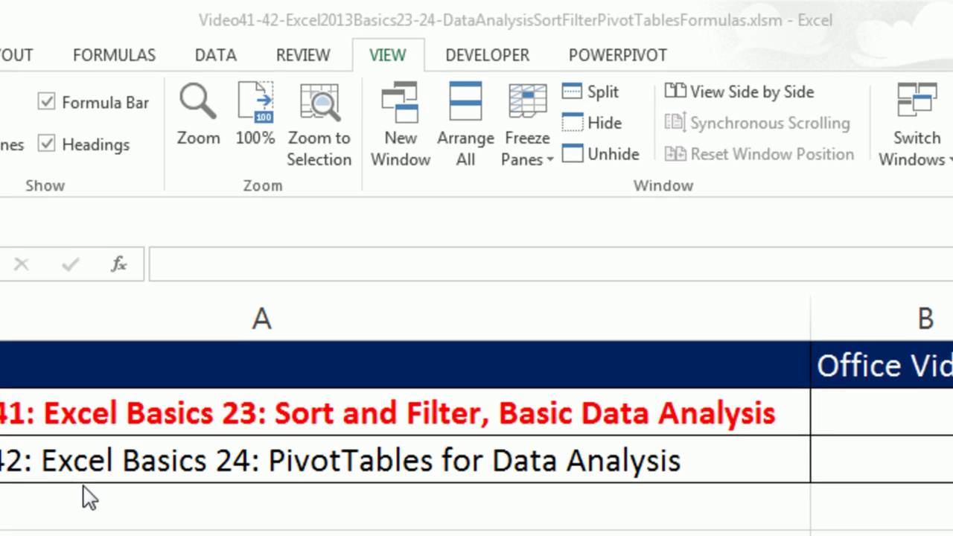
{"action": "left_click", "coordinate": [392, 28]}
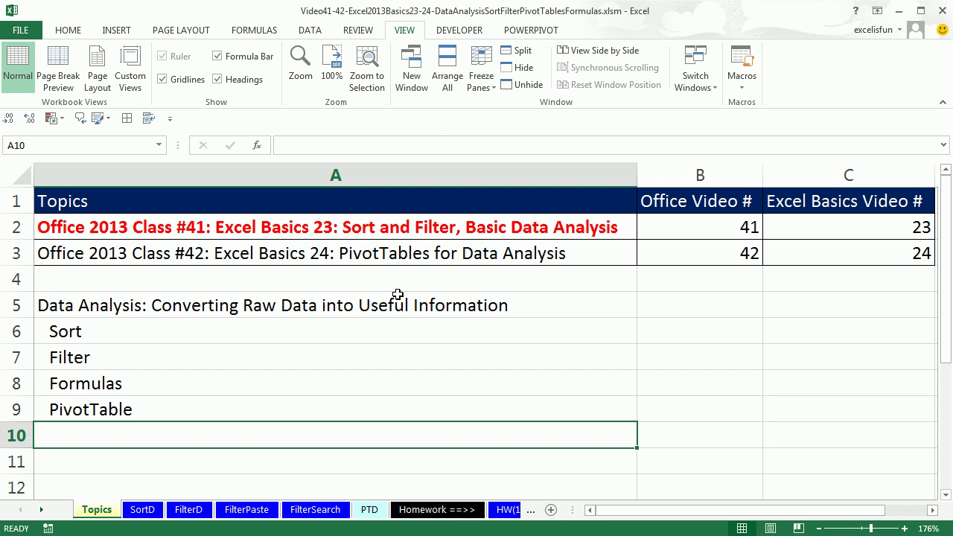
{"action": "left_click", "coordinate": [289, 279]}
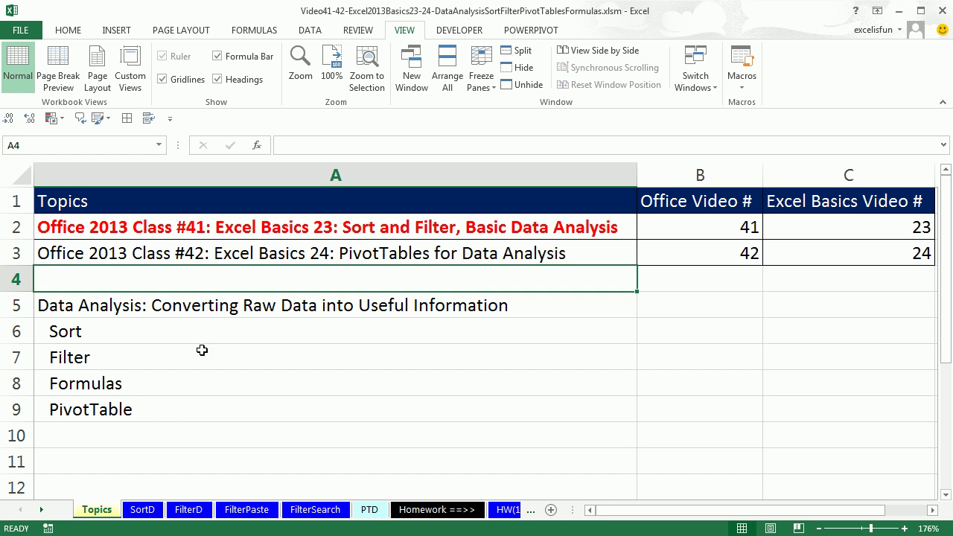
{"action": "left_click", "coordinate": [312, 32]}
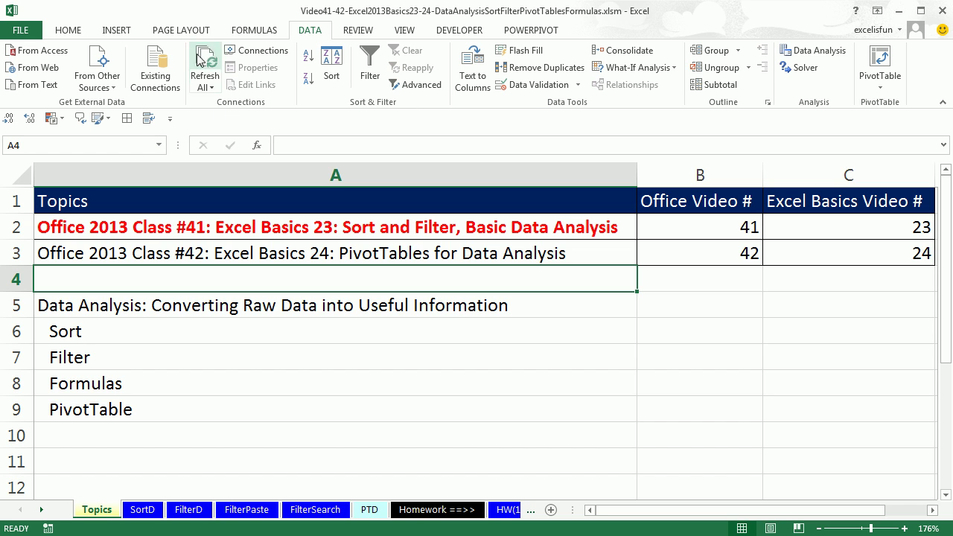
{"action": "left_click", "coordinate": [117, 31]}
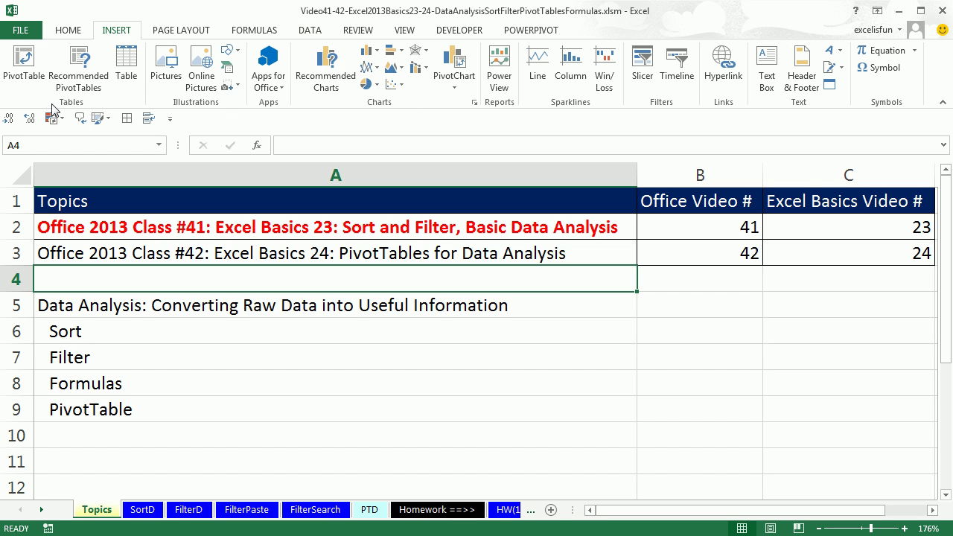
{"action": "left_click", "coordinate": [310, 29]}
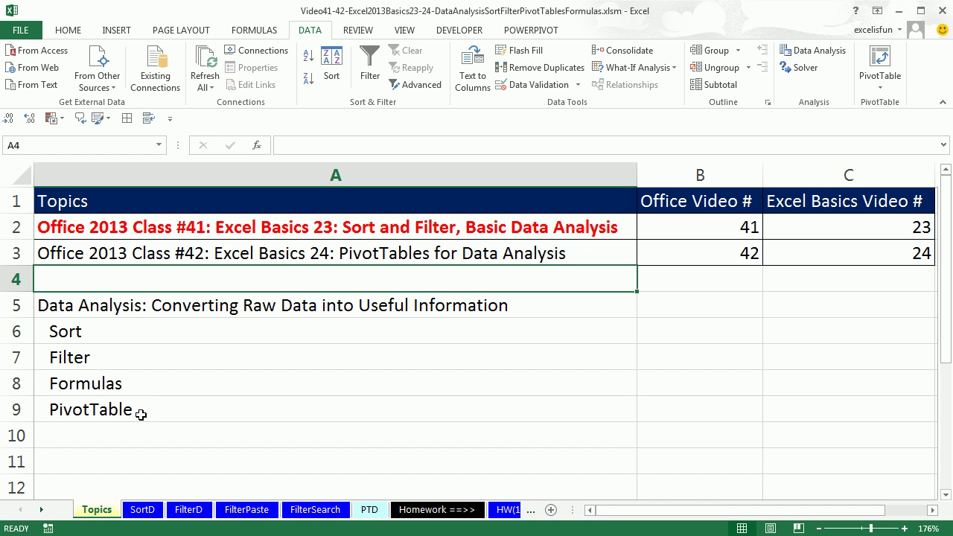
Open the SortD sheet and examine the field names, records and Sales values F10:F15 of the Sales Rep data set.
{"action": "left_click", "coordinate": [142, 511]}
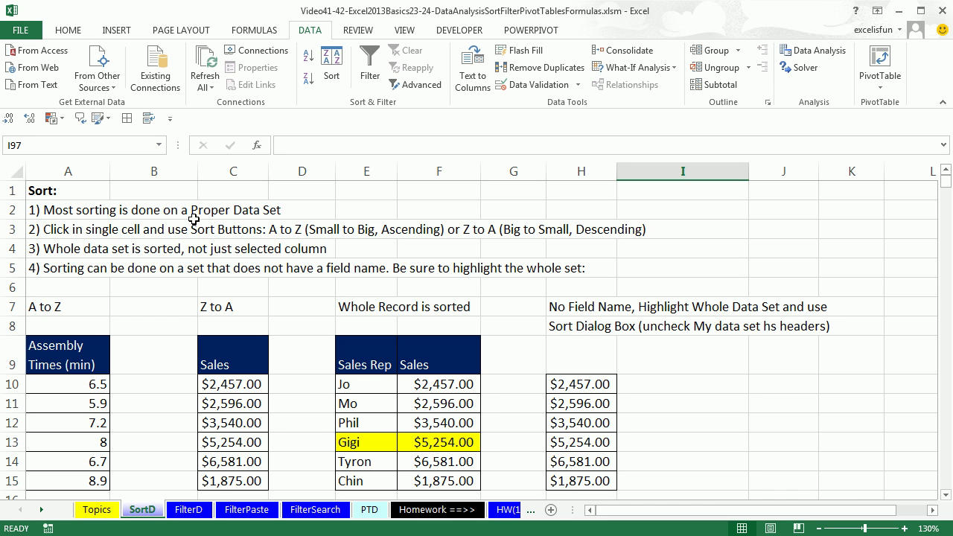
{"action": "left_click", "coordinate": [364, 356]}
{"action": "left_click", "coordinate": [455, 356]}
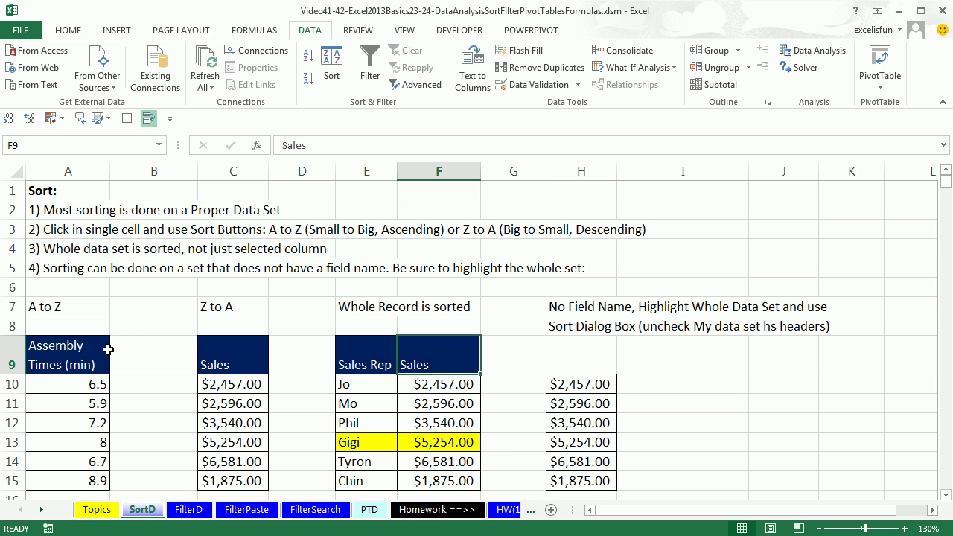
{"action": "left_click_drag", "start_coordinate": [74, 380], "coordinate": [75, 484]}
{"action": "left_click_drag", "start_coordinate": [426, 384], "coordinate": [426, 481]}
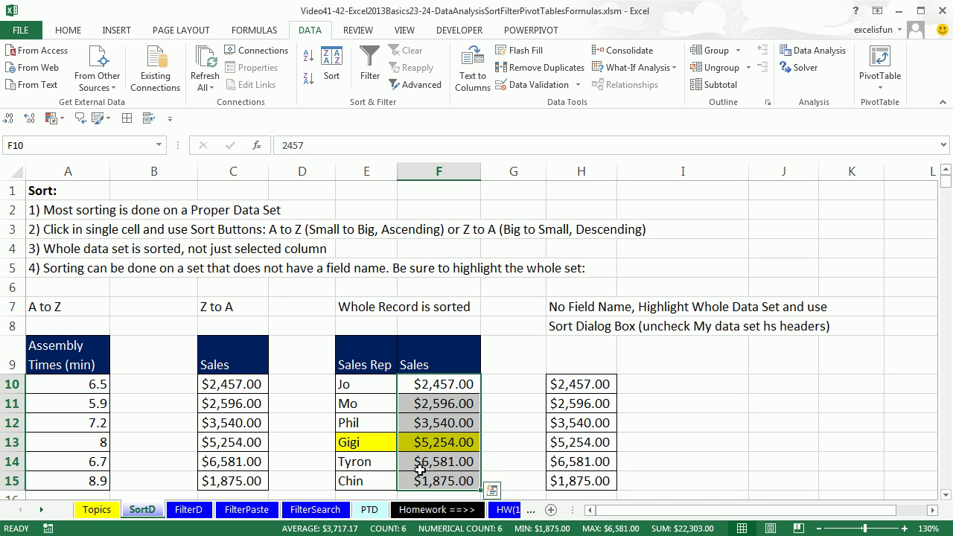
{"action": "left_click", "coordinate": [361, 407]}
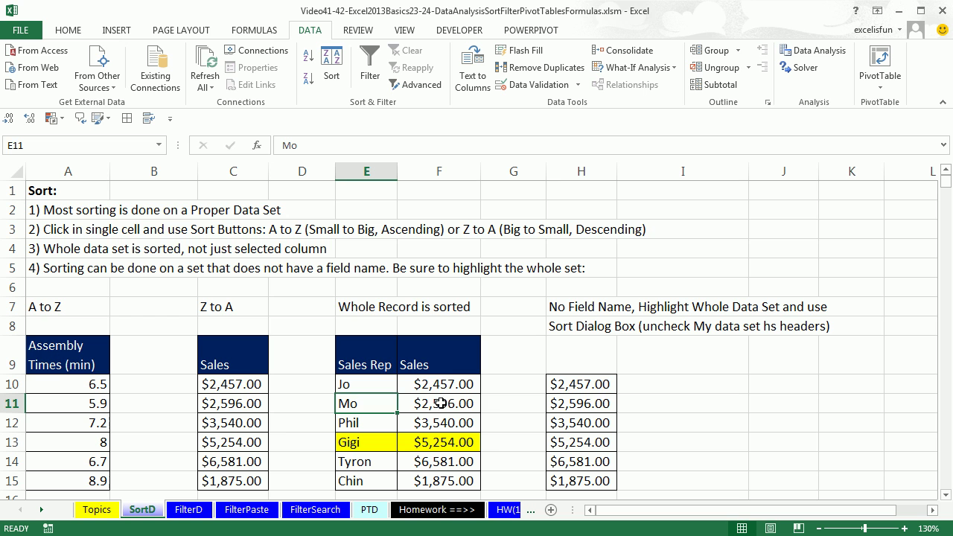
{"action": "left_click_drag", "start_coordinate": [361, 355], "coordinate": [421, 483]}
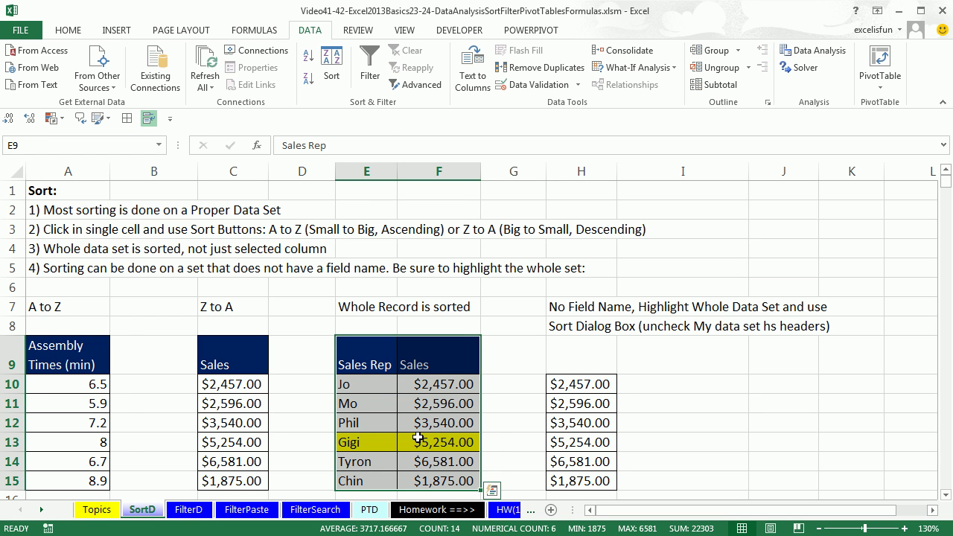
{"action": "left_click_drag", "start_coordinate": [439, 385], "coordinate": [438, 478]}
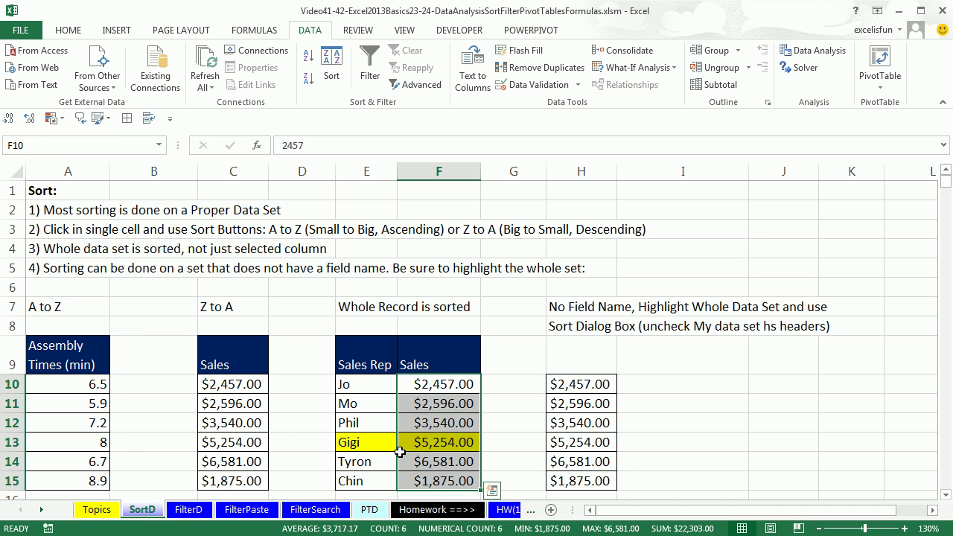
{"action": "left_click", "coordinate": [422, 407]}
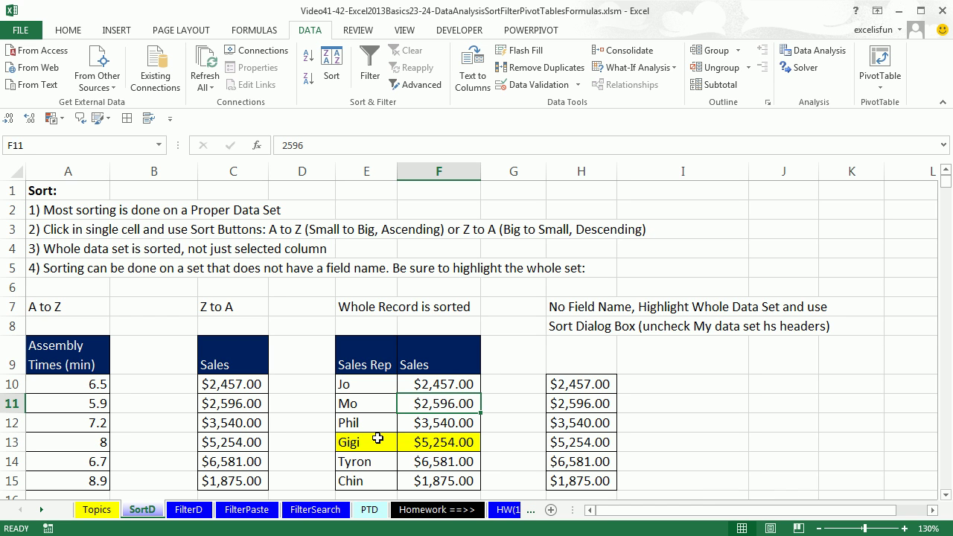
Examine the sort and filter options available for the Assembly Times data set.
{"action": "left_click", "coordinate": [70, 388]}
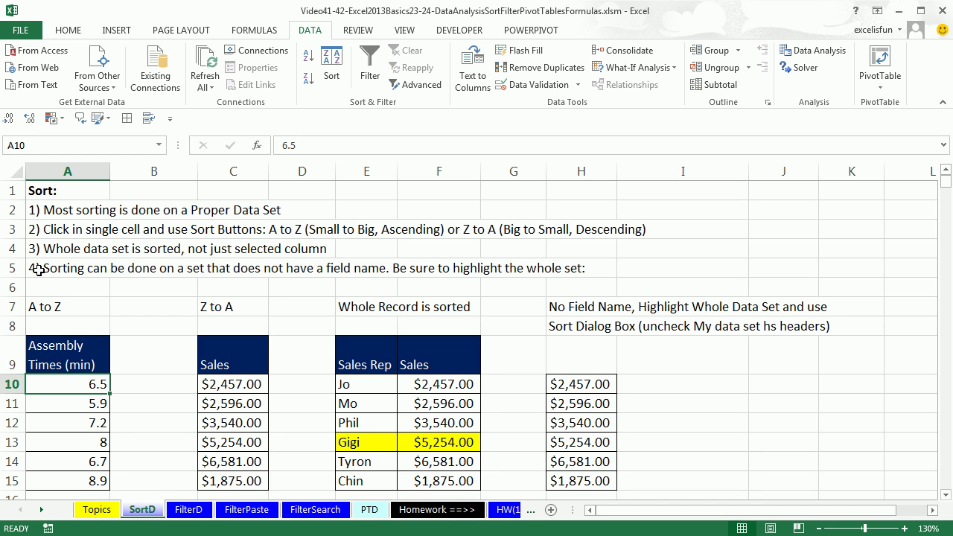
{"action": "left_click", "coordinate": [80, 406]}
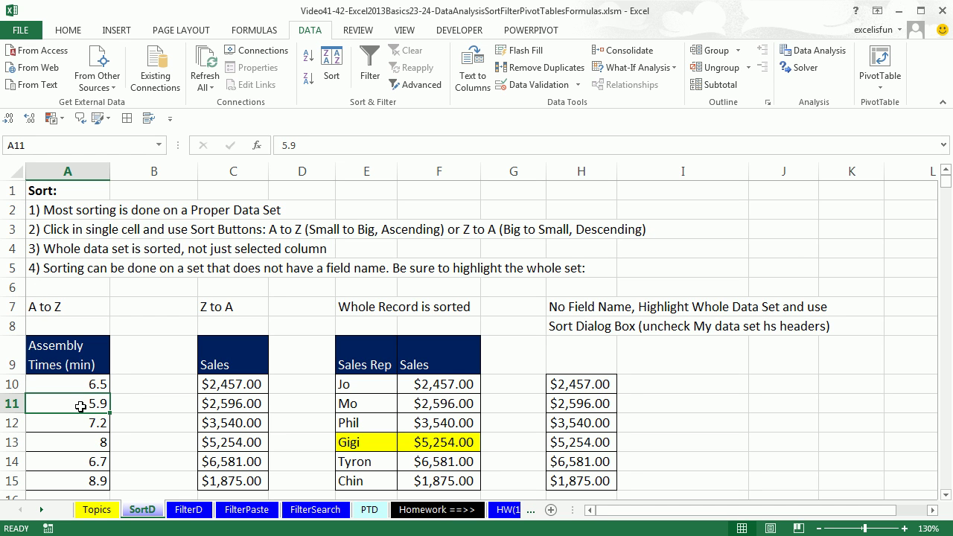
{"action": "left_click", "coordinate": [77, 32]}
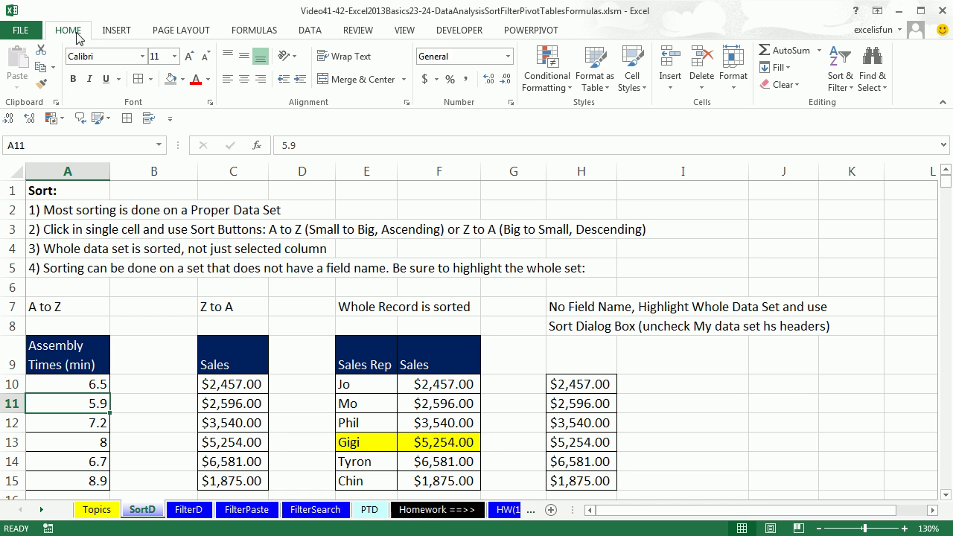
{"action": "left_click", "coordinate": [855, 89]}
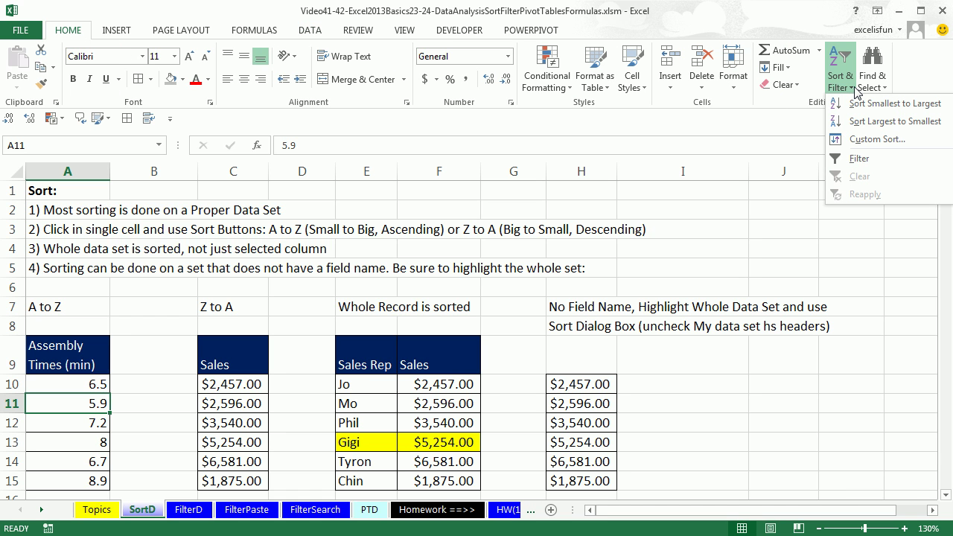
{"action": "left_click", "coordinate": [856, 91]}
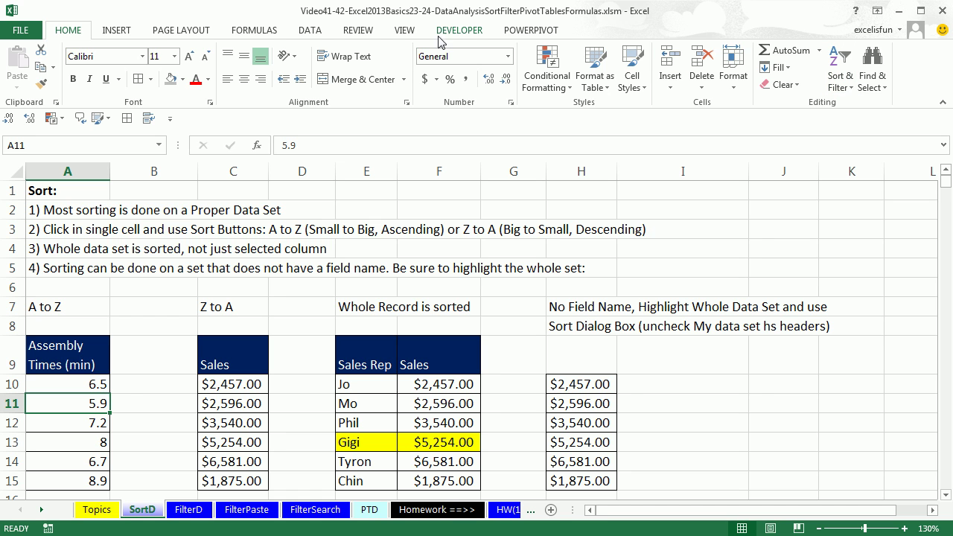
Sort the Assembly Times data set from smallest to largest.
{"action": "left_click", "coordinate": [323, 36]}
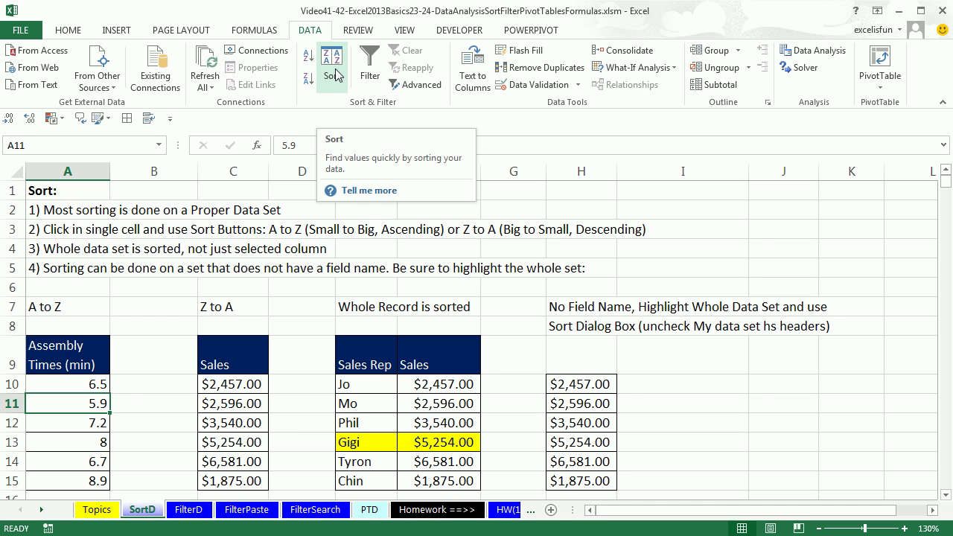
{"action": "right_click", "coordinate": [88, 407]}
{"action": "mouse_move", "coordinate": [117, 315]}
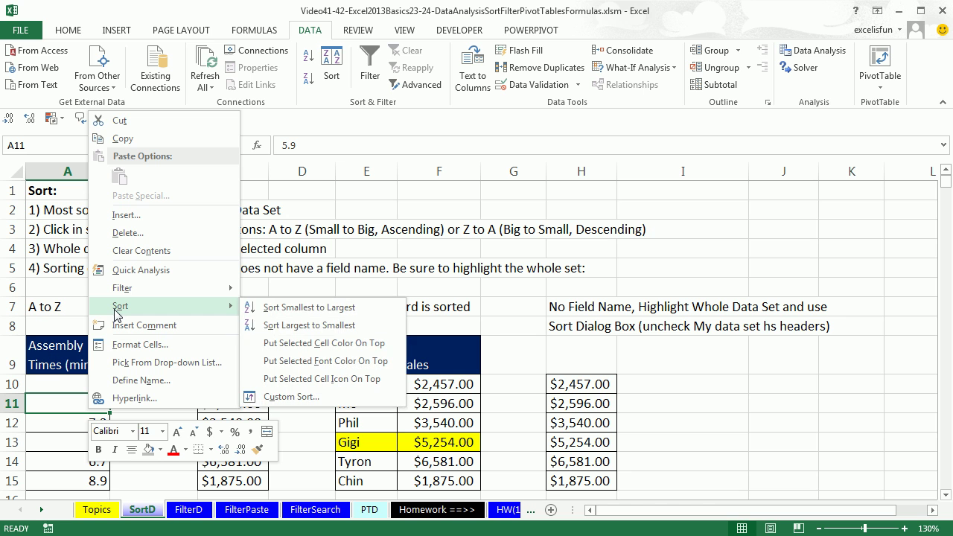
{"action": "key", "text": "Escape"}
{"action": "key", "text": "Escape"}
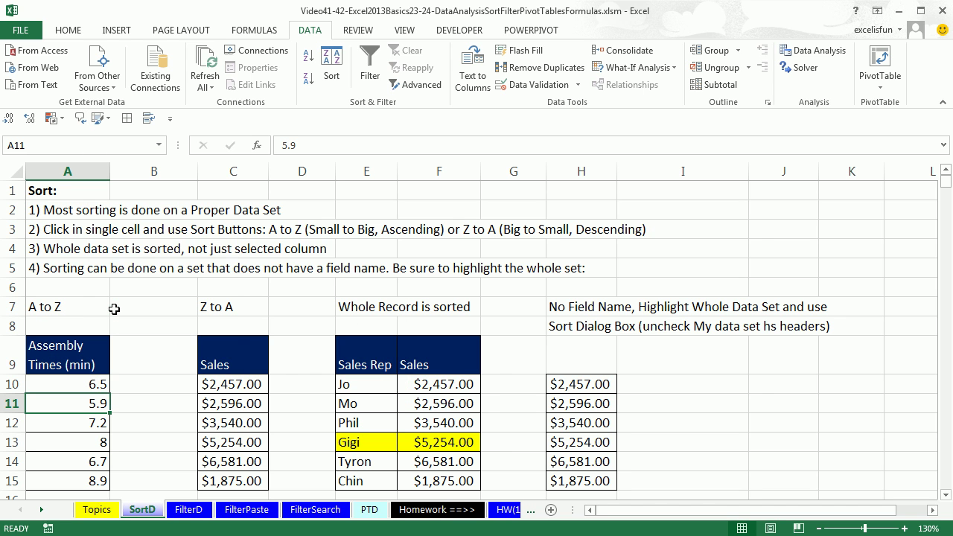
{"action": "left_click", "coordinate": [308, 63]}
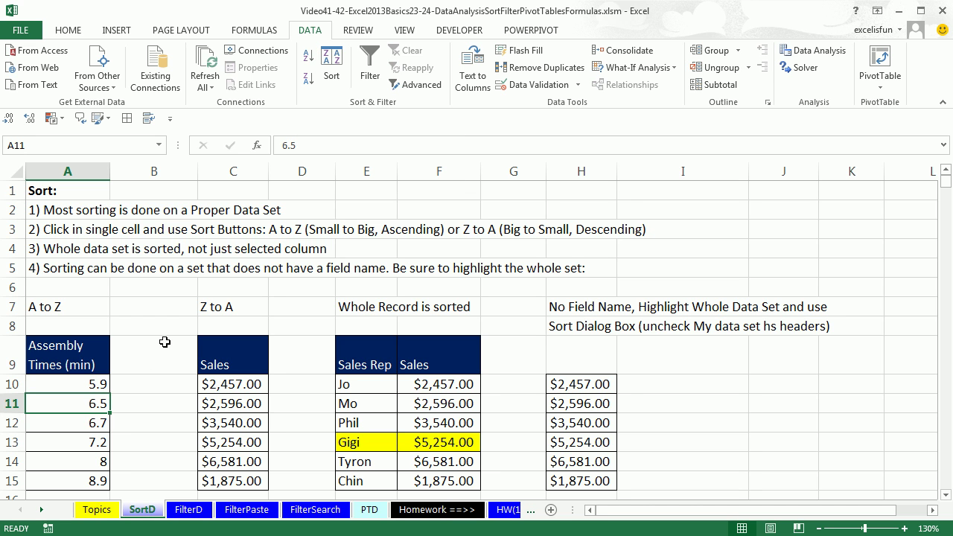
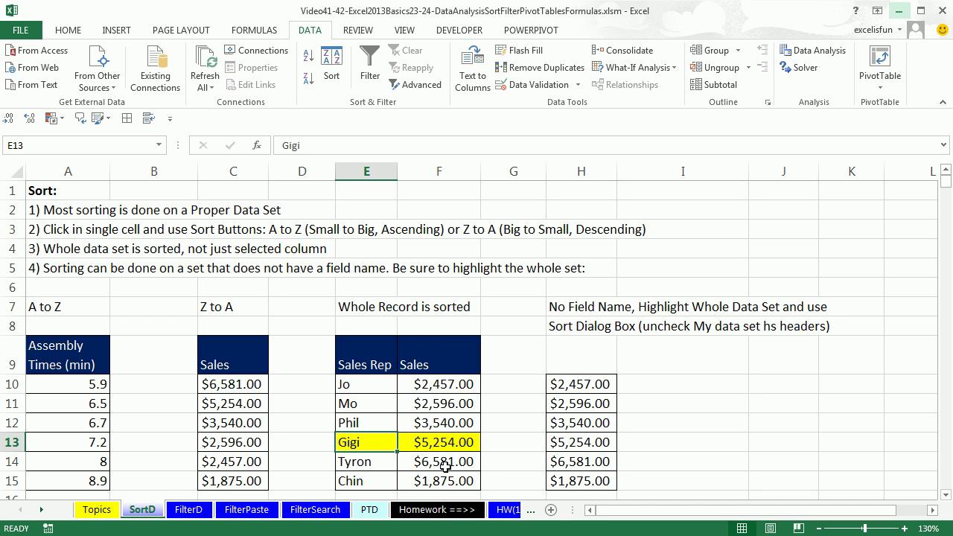
Highlight the record in E14:F14 and the Sales values F10:F15 to examine how sales reps and amounts belong together.
{"action": "left_click_drag", "start_coordinate": [466, 462], "coordinate": [372, 463]}
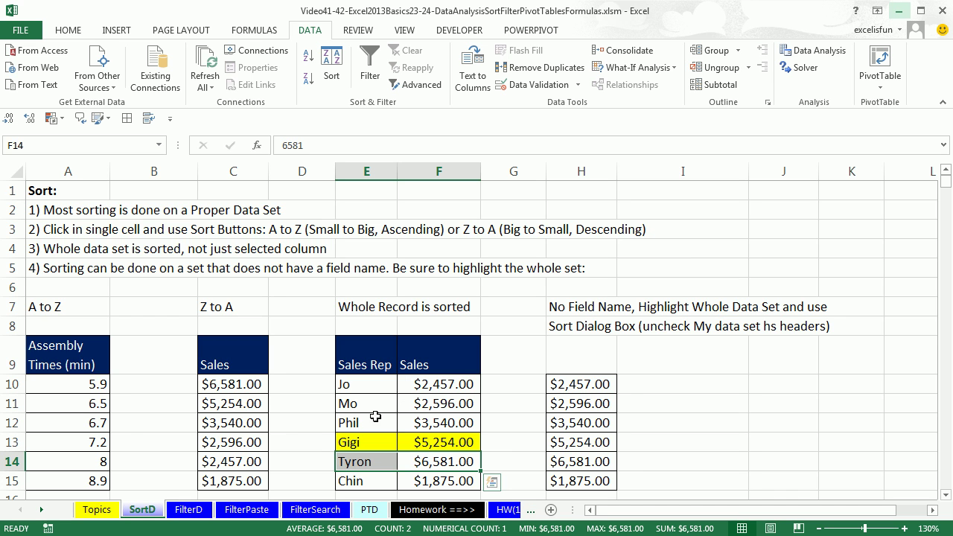
{"action": "left_click", "coordinate": [463, 441]}
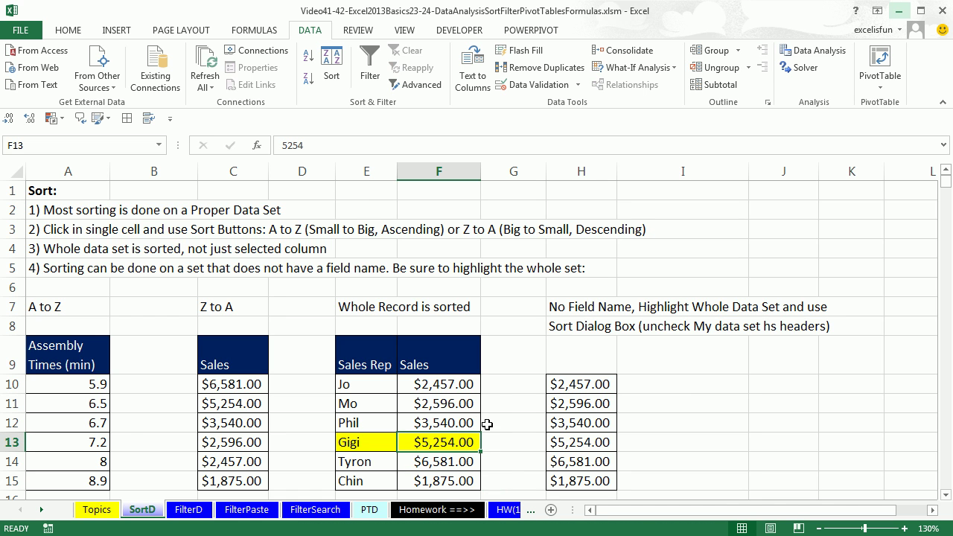
{"action": "left_click_drag", "start_coordinate": [438, 388], "coordinate": [444, 481]}
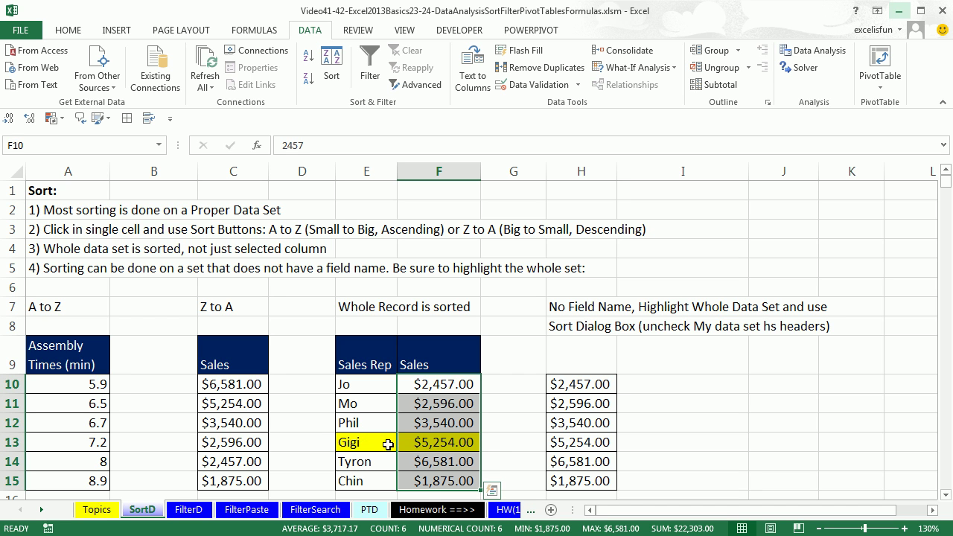
Sort the whole Sales Rep data set by its Sales field from largest to smallest.
{"action": "left_click", "coordinate": [424, 406]}
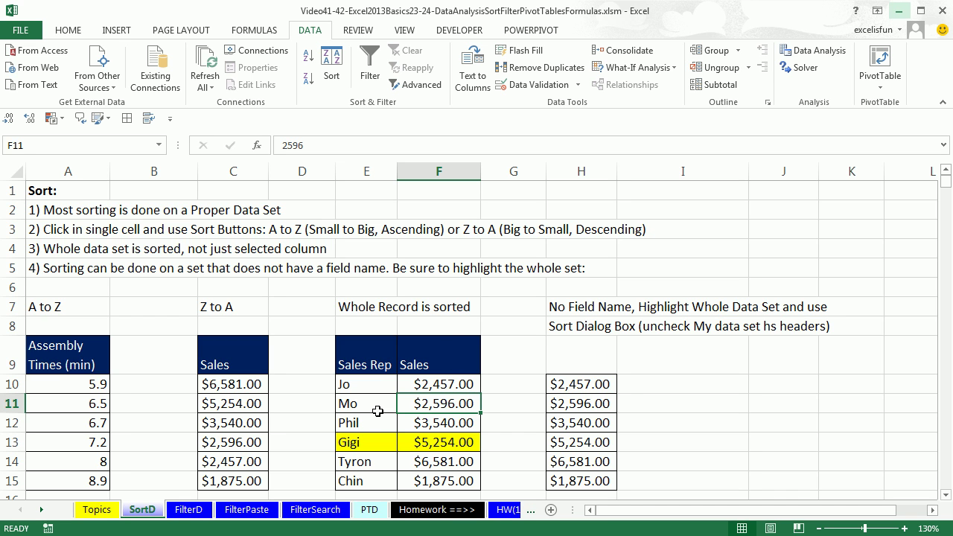
{"action": "left_click", "coordinate": [442, 426]}
{"action": "left_click", "coordinate": [437, 468]}
{"action": "left_click", "coordinate": [439, 383]}
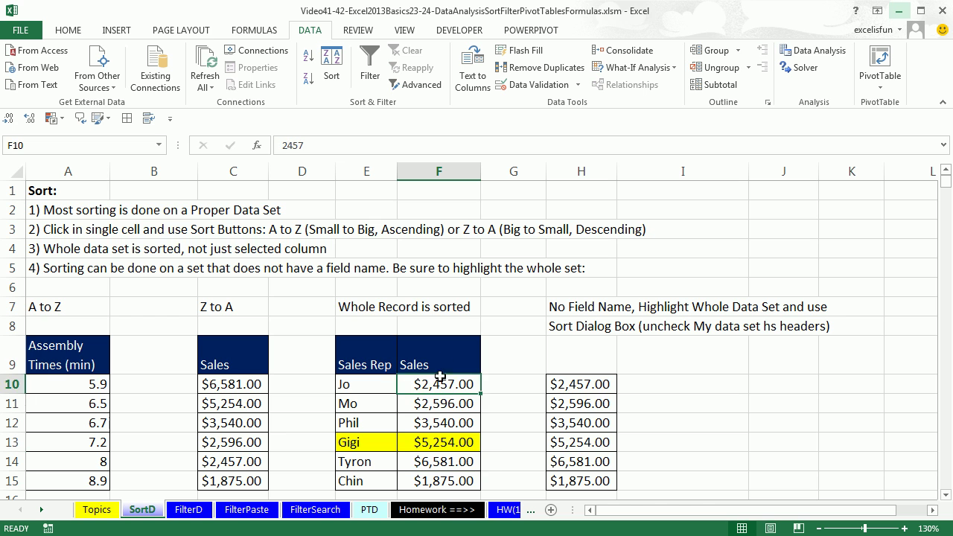
{"action": "left_click", "coordinate": [444, 355]}
{"action": "left_click", "coordinate": [447, 400]}
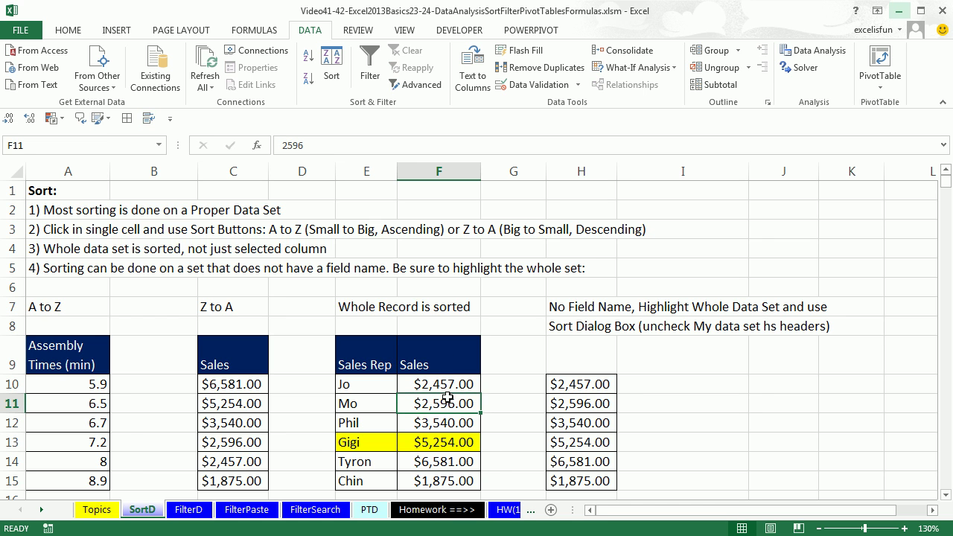
{"action": "left_click", "coordinate": [306, 79]}
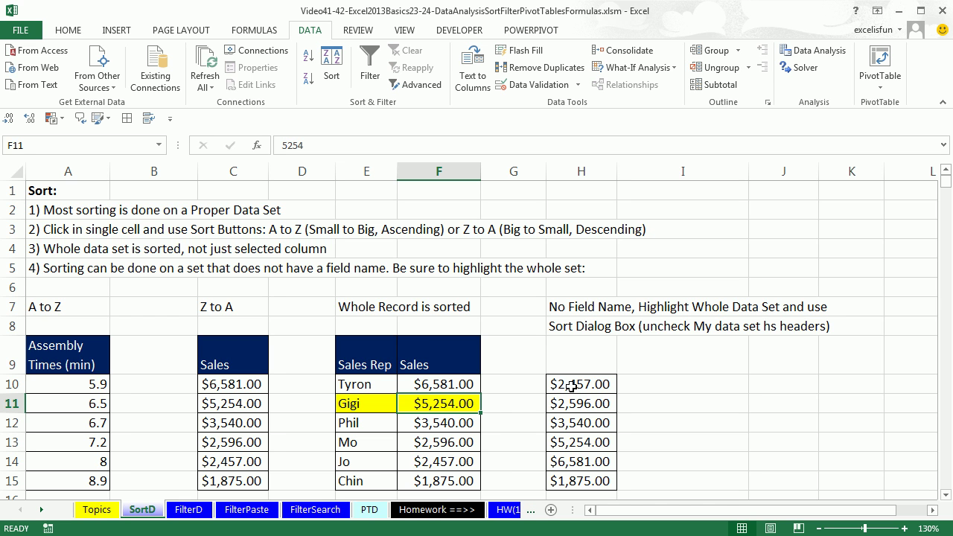
Start a custom sort on the column H values without a field name and specify that the data has no headers.
{"action": "scroll", "coordinate": [570, 404], "scroll_direction": "down", "scroll_amount": 1}
{"action": "left_click", "coordinate": [580, 346]}
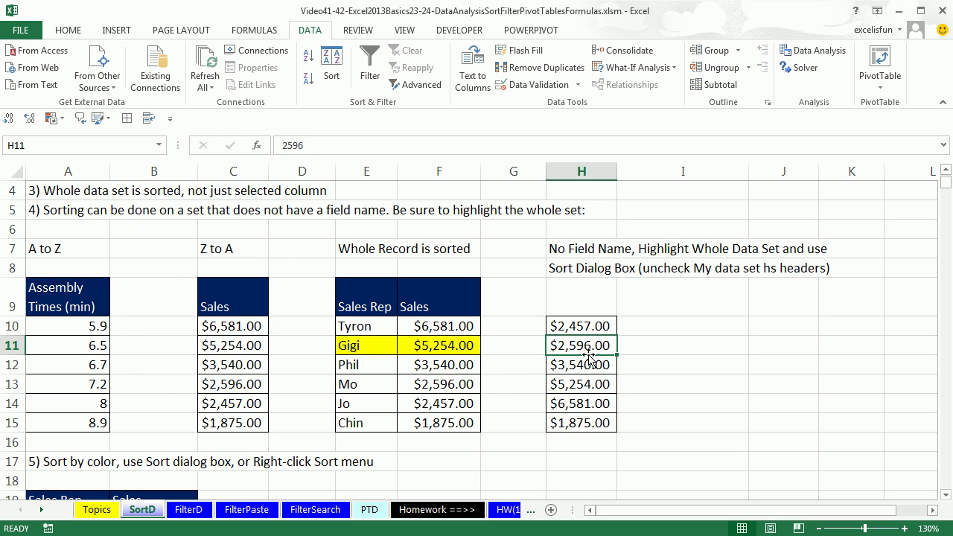
{"action": "left_click", "coordinate": [332, 74]}
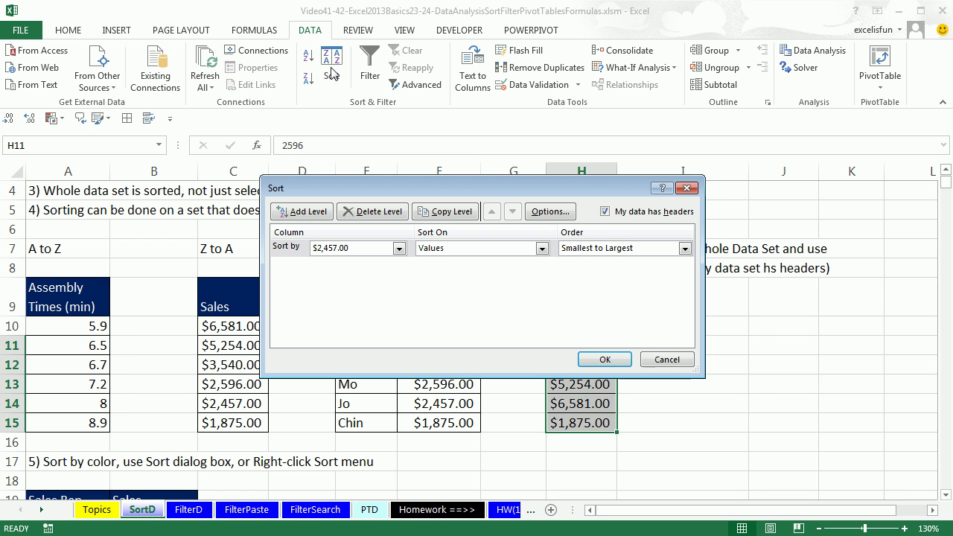
{"action": "left_click_drag", "start_coordinate": [600, 192], "coordinate": [649, 106]}
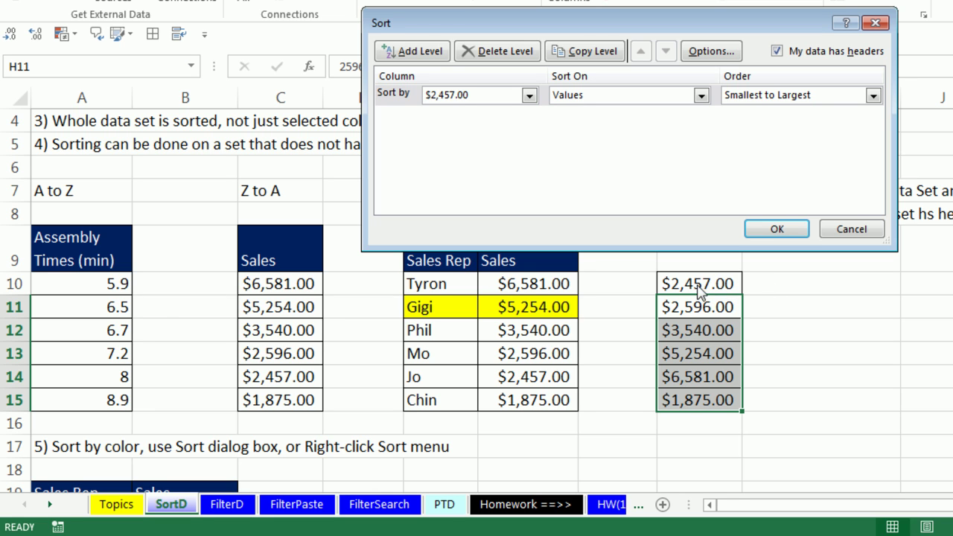
{"action": "left_click", "coordinate": [776, 52]}
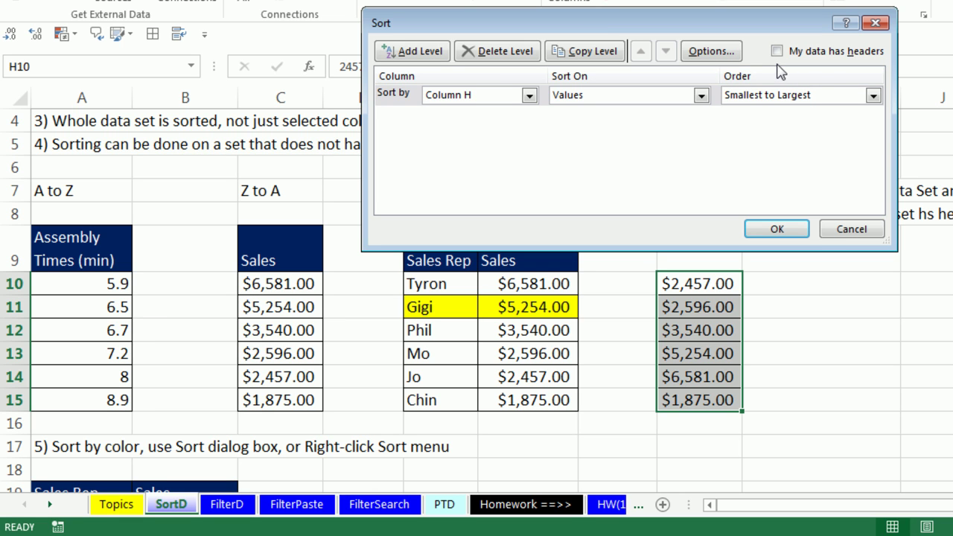
Sort the column H values from largest to smallest.
{"action": "left_click", "coordinate": [531, 97]}
{"action": "left_click", "coordinate": [530, 97]}
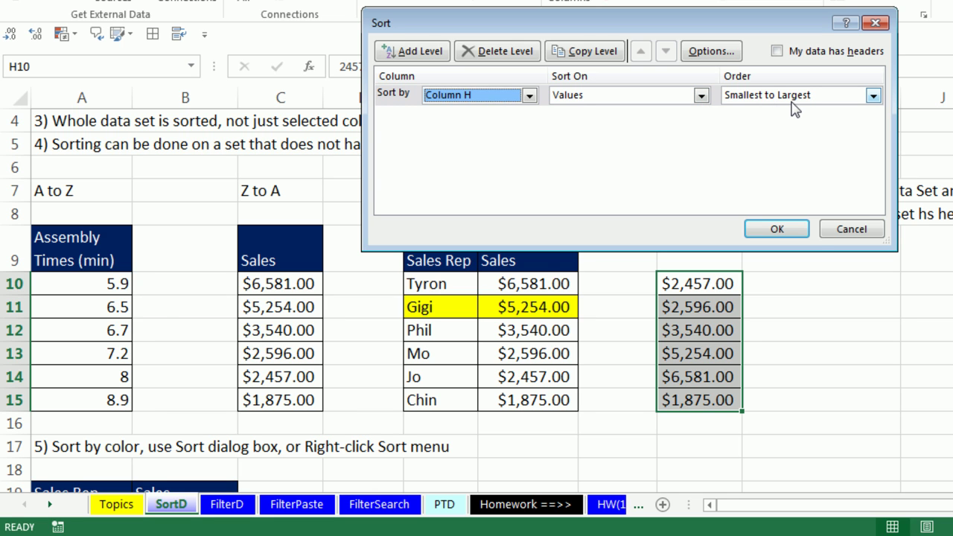
{"action": "left_click", "coordinate": [874, 97]}
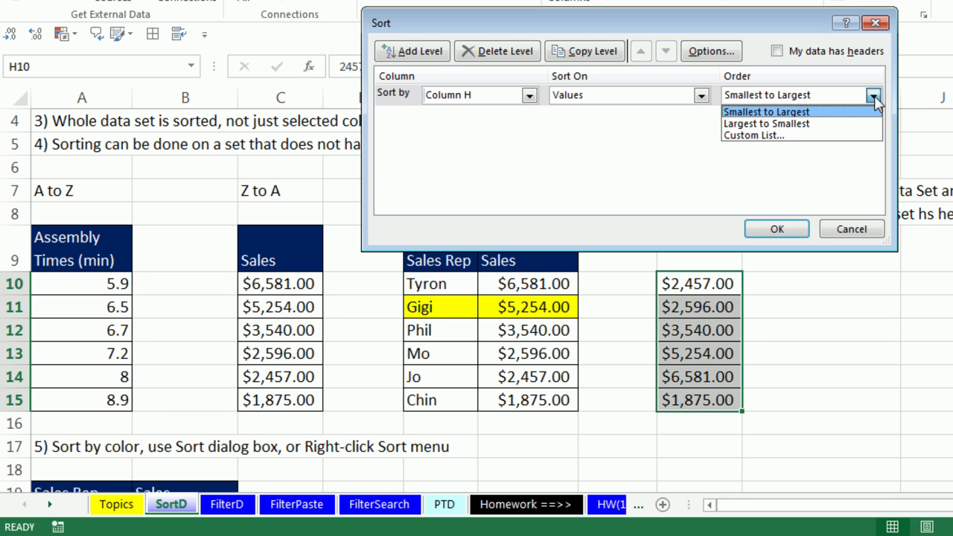
{"action": "left_click", "coordinate": [791, 125]}
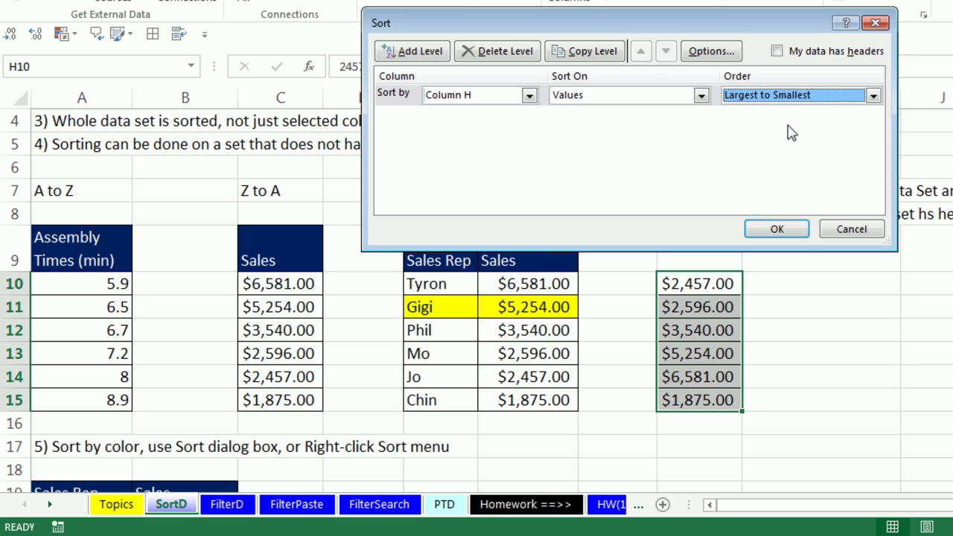
{"action": "left_click", "coordinate": [790, 230]}
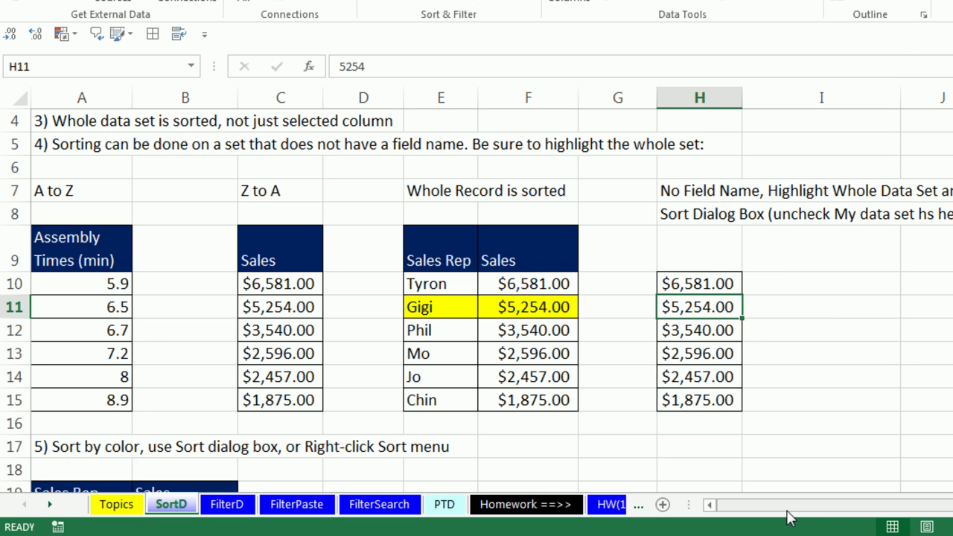
Highlight the yellow record in A21:B21 and the gray record in A22:B22 to examine the cell colors used in the data set.
{"action": "scroll", "coordinate": [560, 389], "scroll_direction": "down", "scroll_amount": 3}
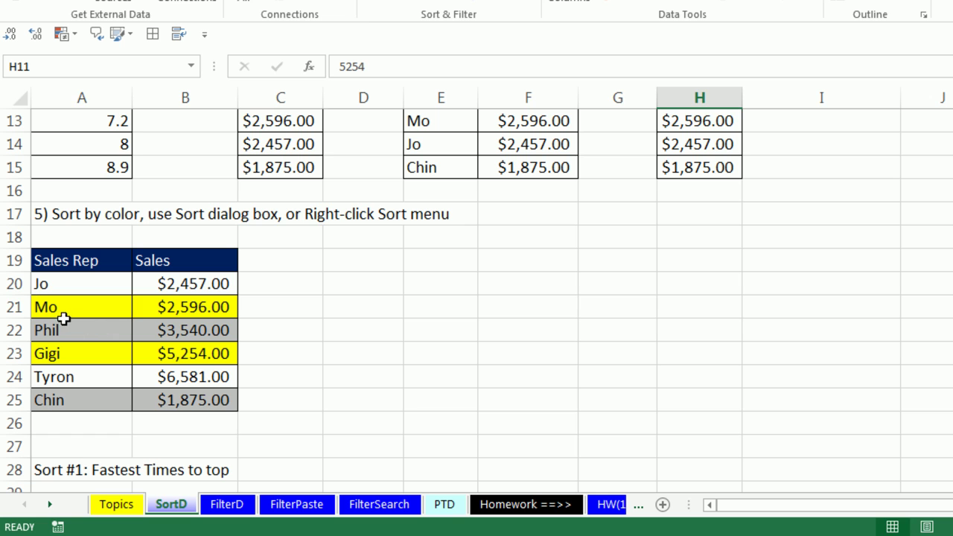
{"action": "left_click", "coordinate": [87, 310]}
{"action": "left_click_drag", "start_coordinate": [87, 310], "coordinate": [190, 306]}
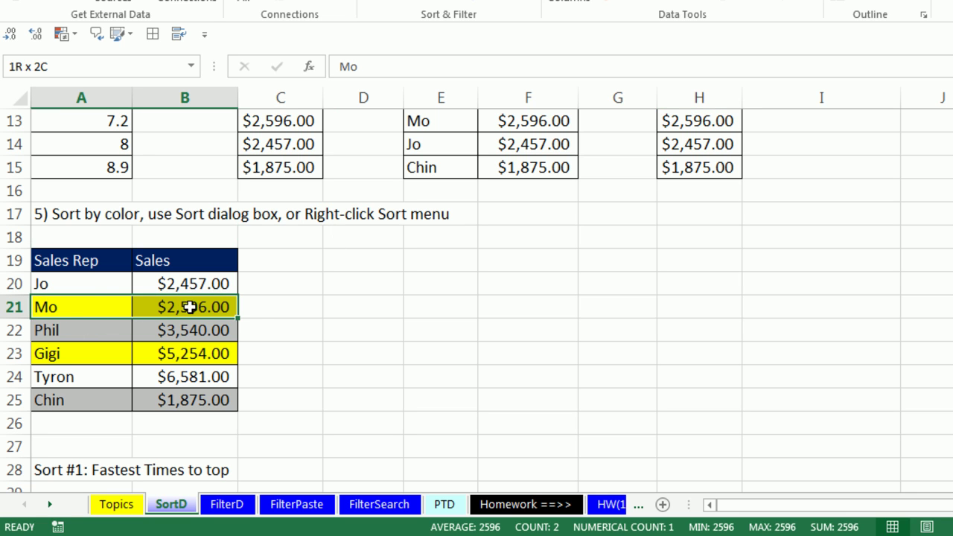
{"action": "left_click", "coordinate": [119, 330]}
{"action": "left_click_drag", "start_coordinate": [119, 330], "coordinate": [165, 330]}
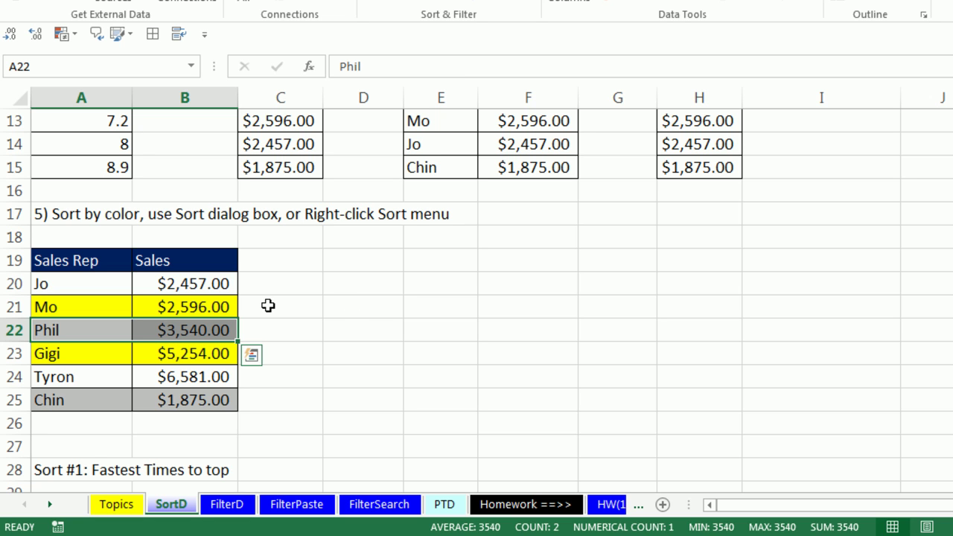
{"action": "left_click", "coordinate": [190, 307]}
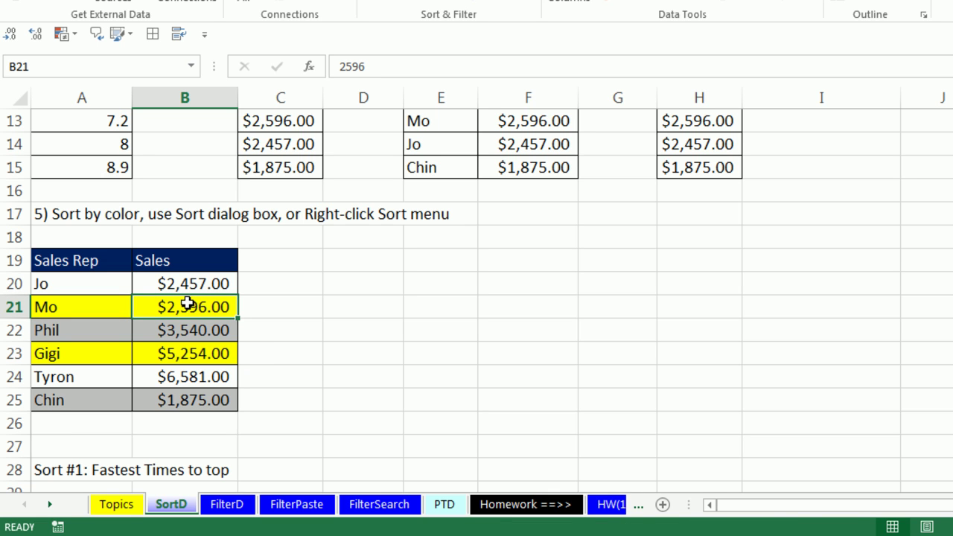
{"action": "left_click_drag", "start_coordinate": [187, 306], "coordinate": [187, 330]}
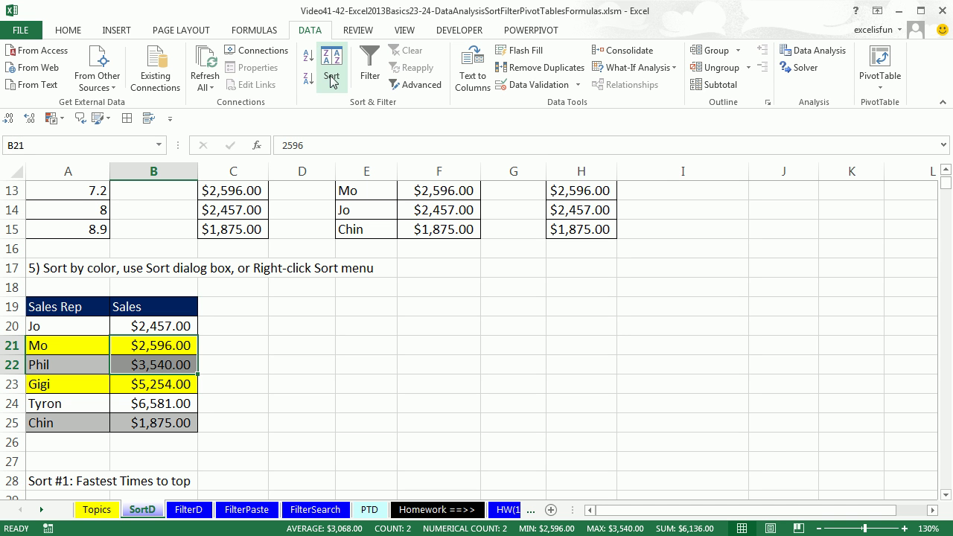
{"action": "left_click", "coordinate": [332, 78]}
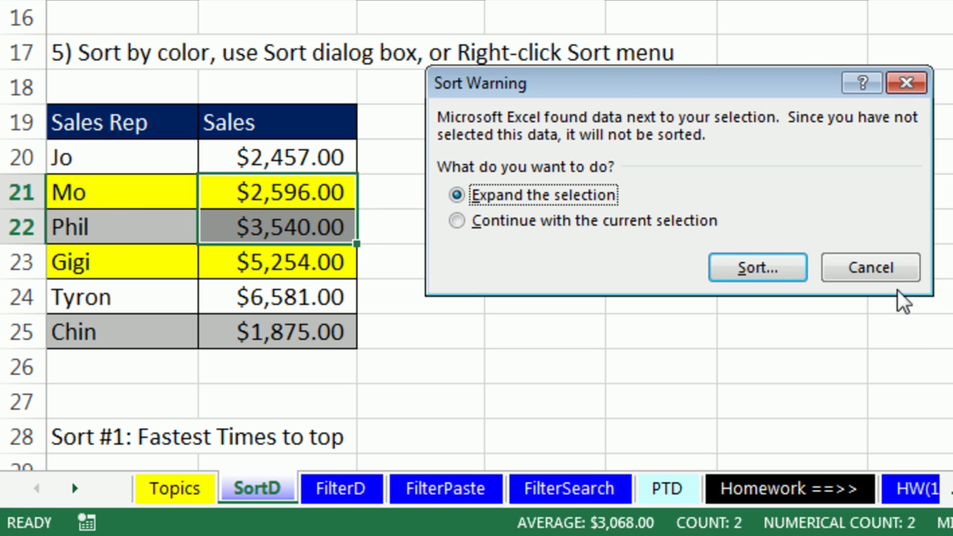
{"action": "left_click", "coordinate": [871, 270]}
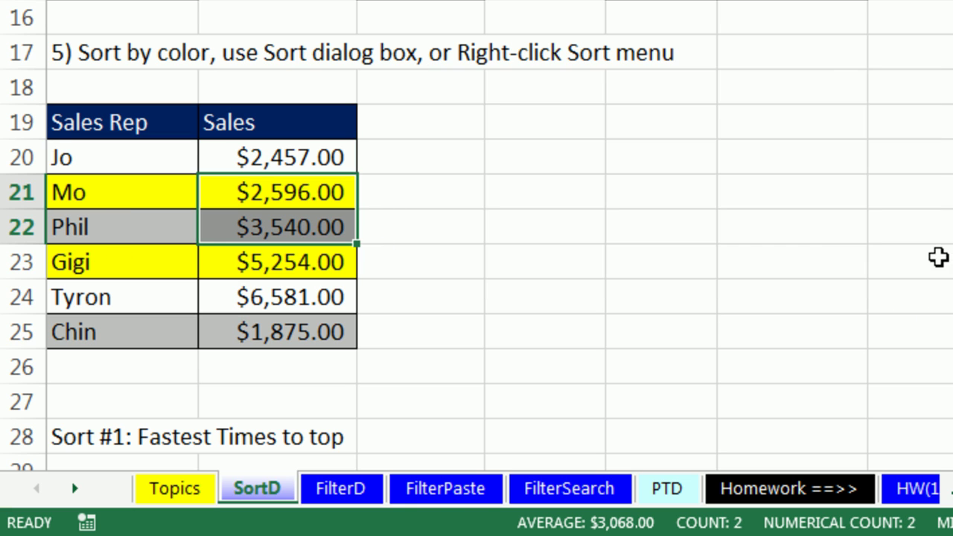
Start a custom sort on the colored data set from cell B21, specify that it has headers, and sort by Sales Rep.
{"action": "left_click", "coordinate": [309, 192]}
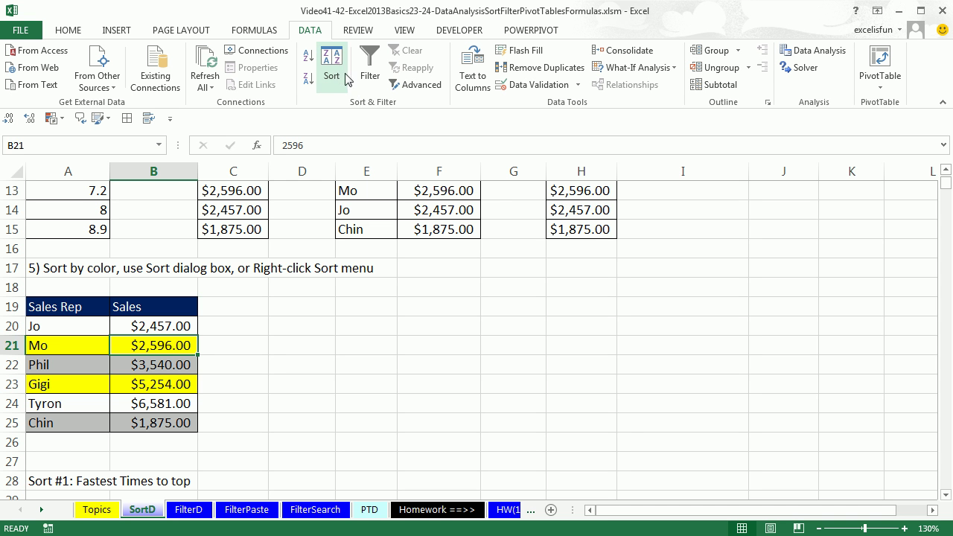
{"action": "left_click", "coordinate": [335, 71]}
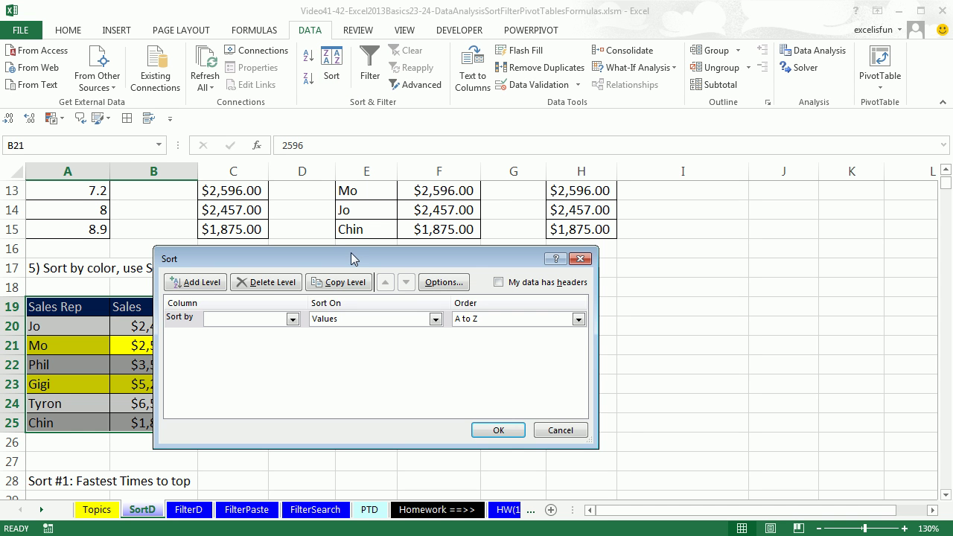
{"action": "left_click_drag", "start_coordinate": [362, 260], "coordinate": [450, 270]}
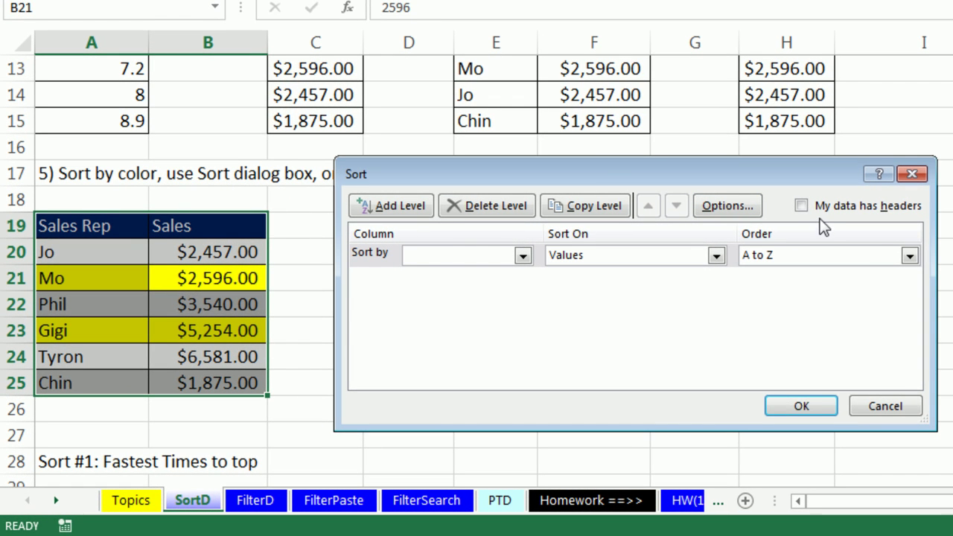
{"action": "left_click", "coordinate": [802, 207]}
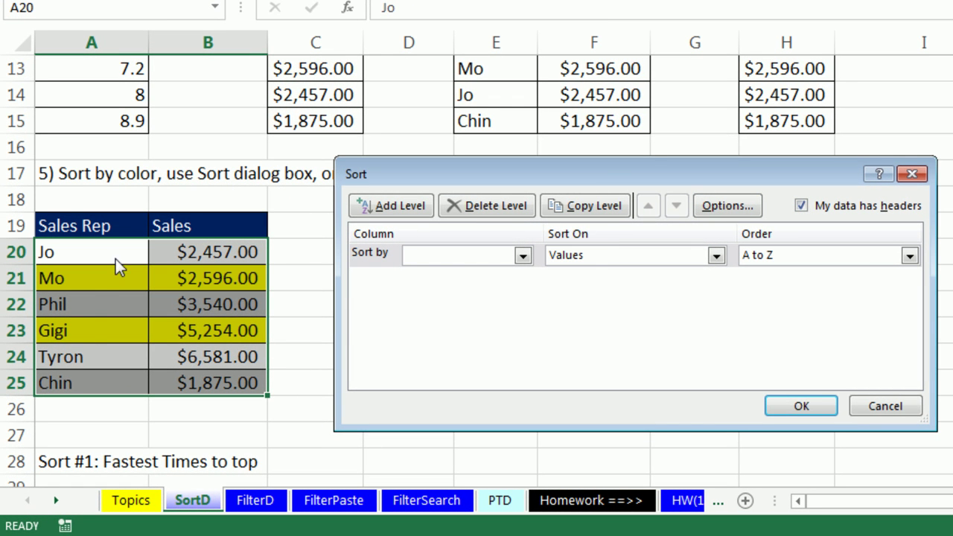
{"action": "left_click", "coordinate": [523, 257]}
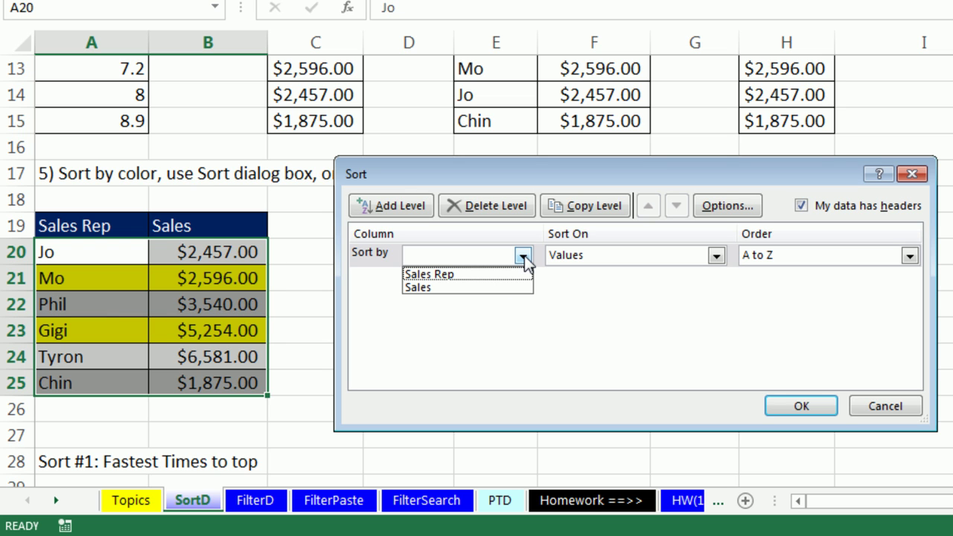
{"action": "left_click", "coordinate": [450, 276]}
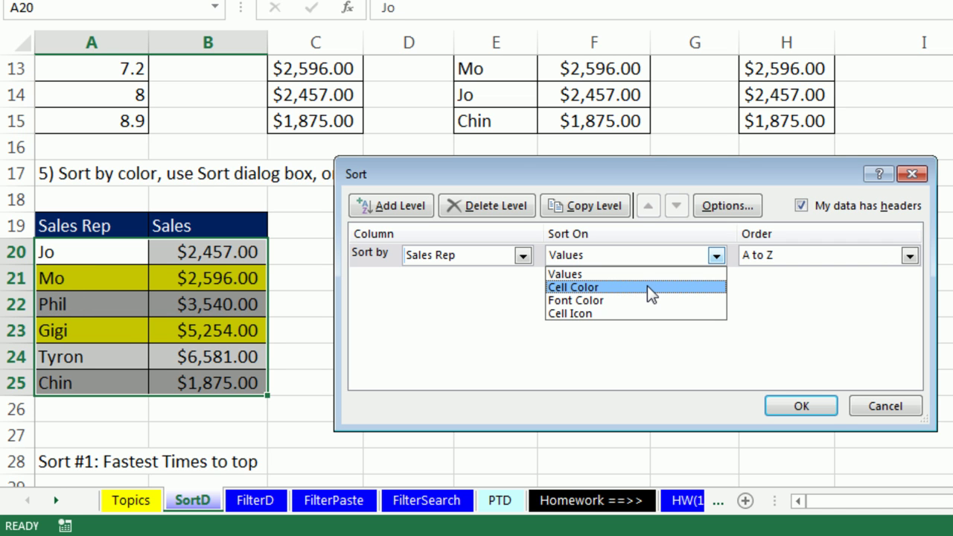
Sort the records on Cell Color with yellow on top.
{"action": "left_click", "coordinate": [651, 292]}
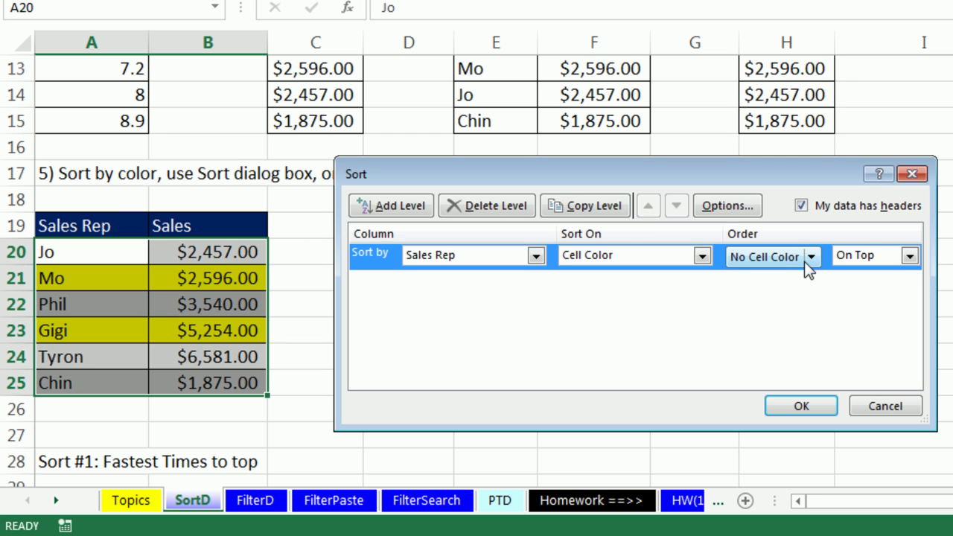
{"action": "left_click", "coordinate": [811, 259]}
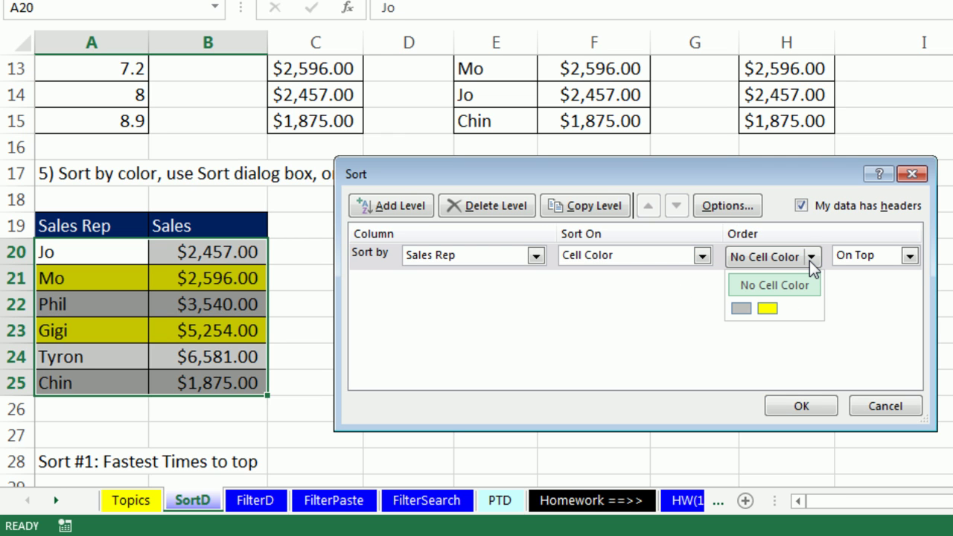
{"action": "left_click", "coordinate": [769, 309]}
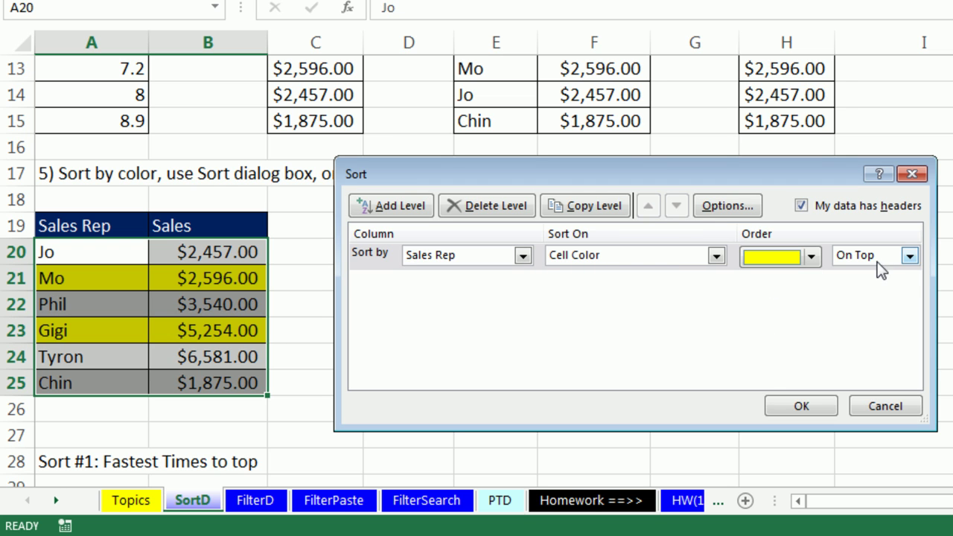
{"action": "left_click", "coordinate": [910, 256]}
{"action": "left_click", "coordinate": [910, 261]}
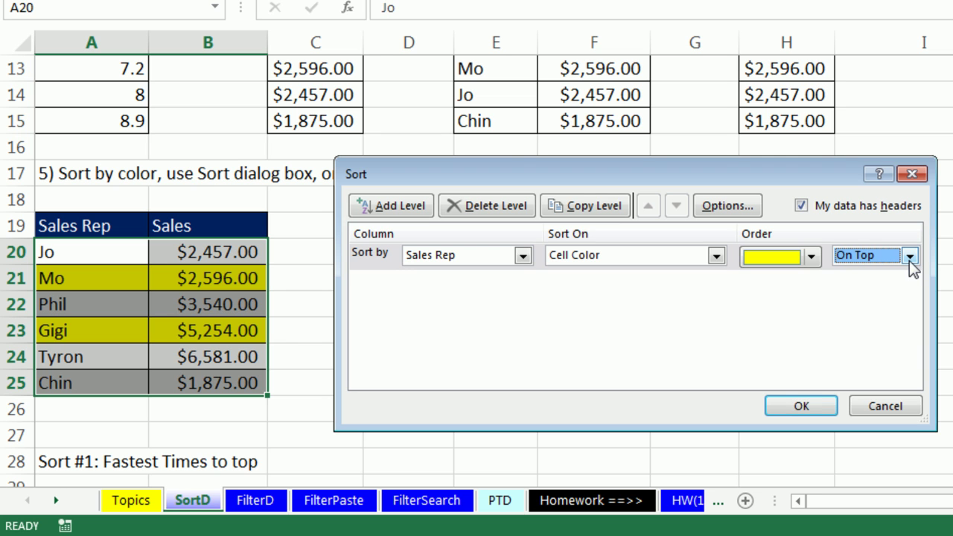
{"action": "left_click", "coordinate": [798, 406]}
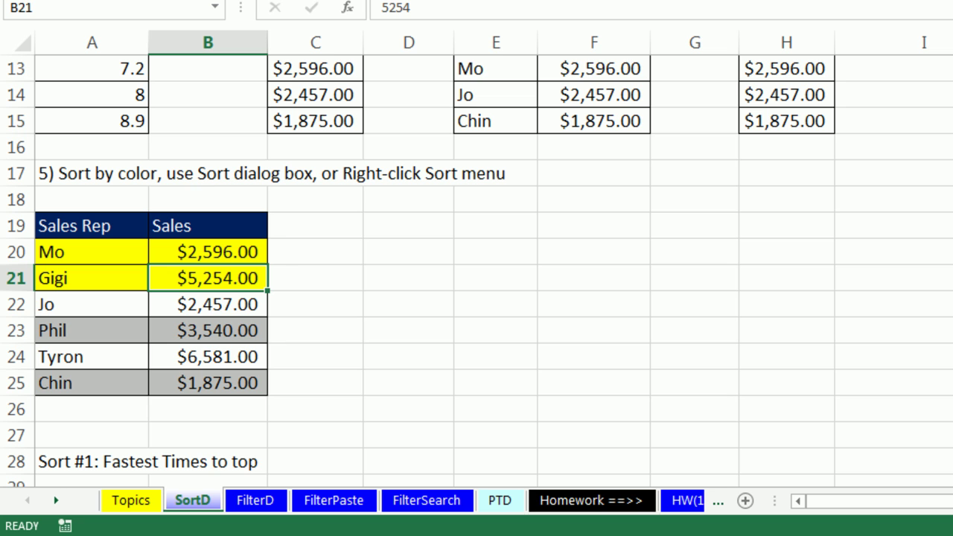
Add a second sort level on the Sales Rep cell color with gray on top, and run the two-level sort.
{"action": "key", "text": "alt+a"}
{"action": "key", "text": "s"}
{"action": "key", "text": "s"}
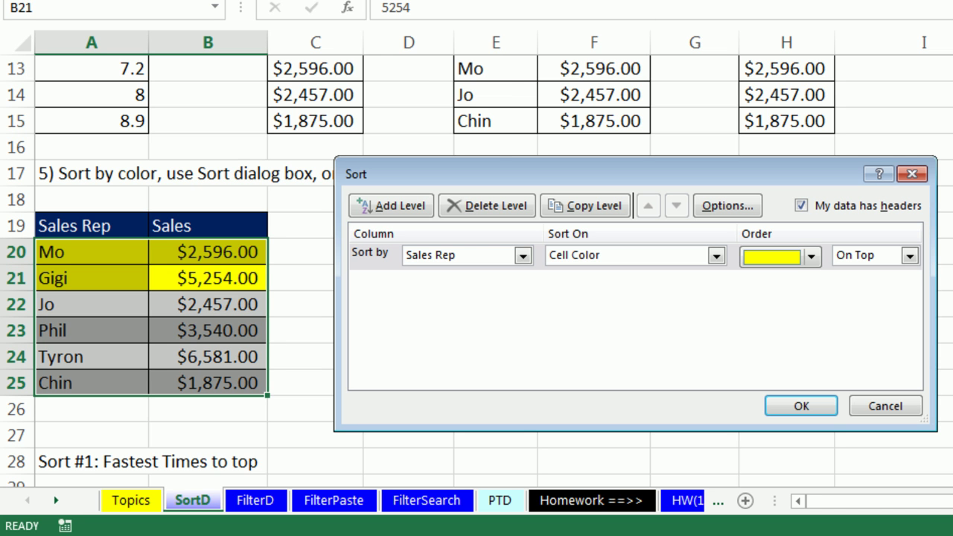
{"action": "left_click", "coordinate": [421, 207]}
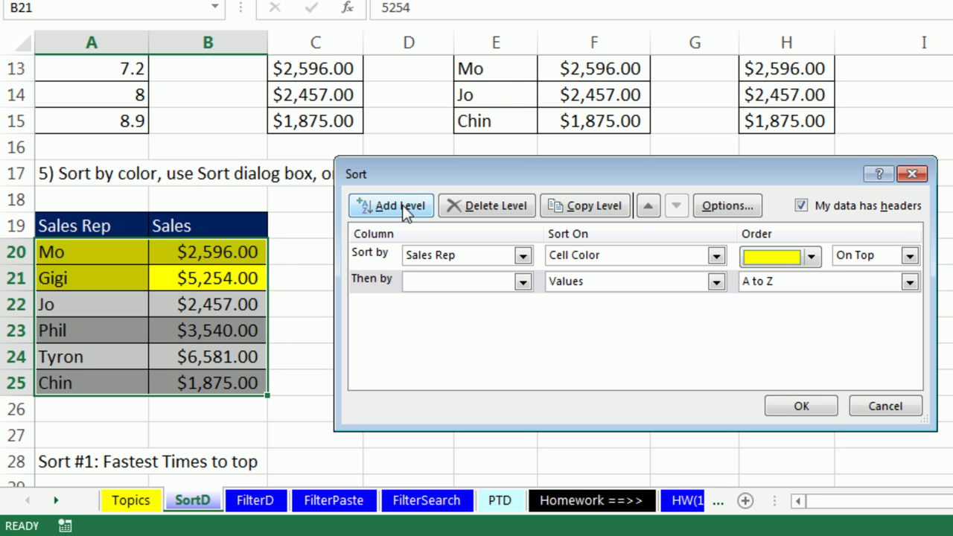
{"action": "left_click", "coordinate": [521, 283]}
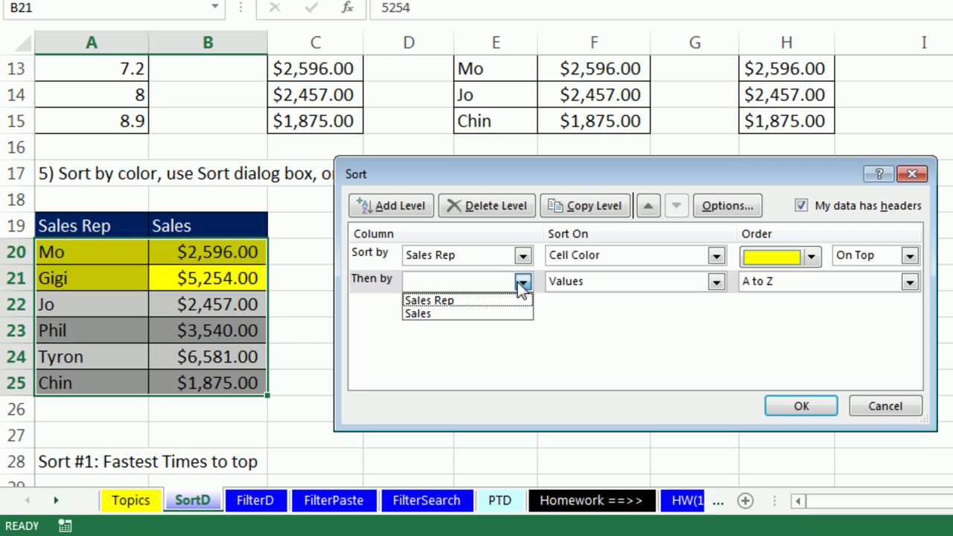
{"action": "left_click", "coordinate": [443, 302]}
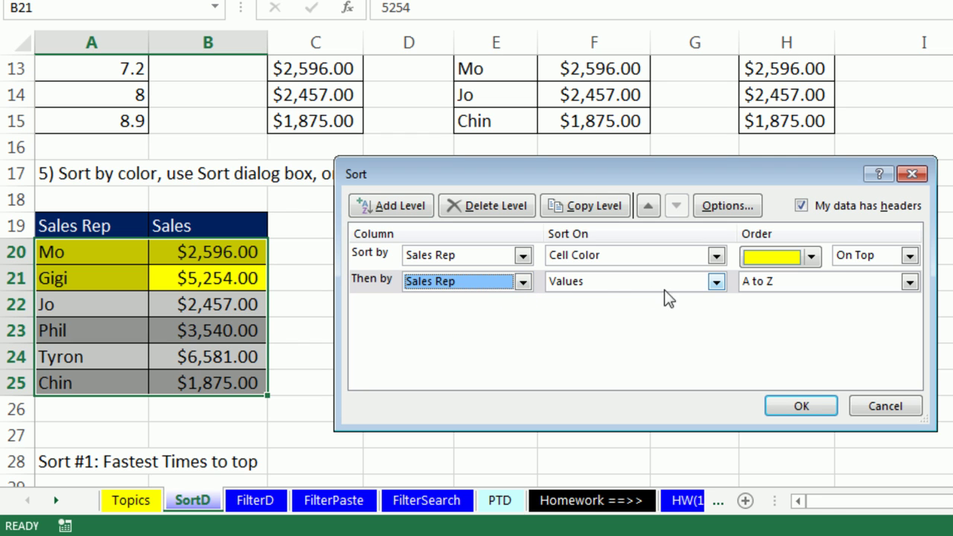
{"action": "left_click", "coordinate": [716, 282]}
{"action": "left_click", "coordinate": [588, 314]}
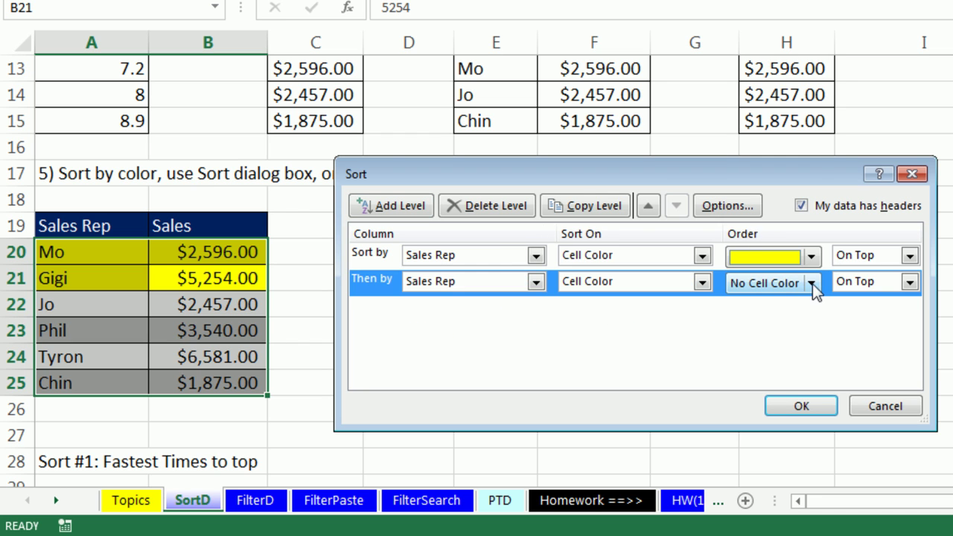
{"action": "left_click", "coordinate": [811, 283]}
{"action": "left_click", "coordinate": [742, 336]}
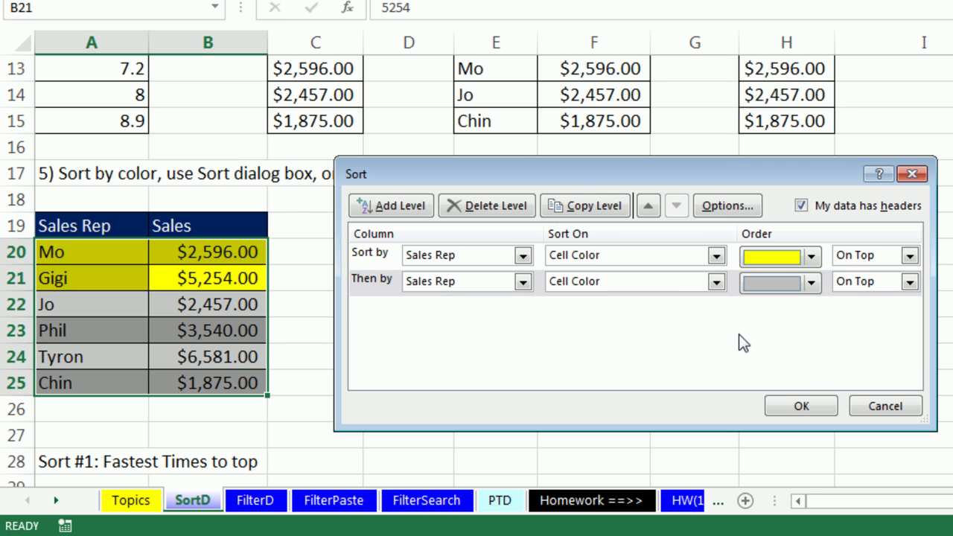
{"action": "left_click", "coordinate": [802, 406]}
Reorder the sort levels so gray comes before yellow, and sort the colored data set again.
{"action": "left_click", "coordinate": [235, 279]}
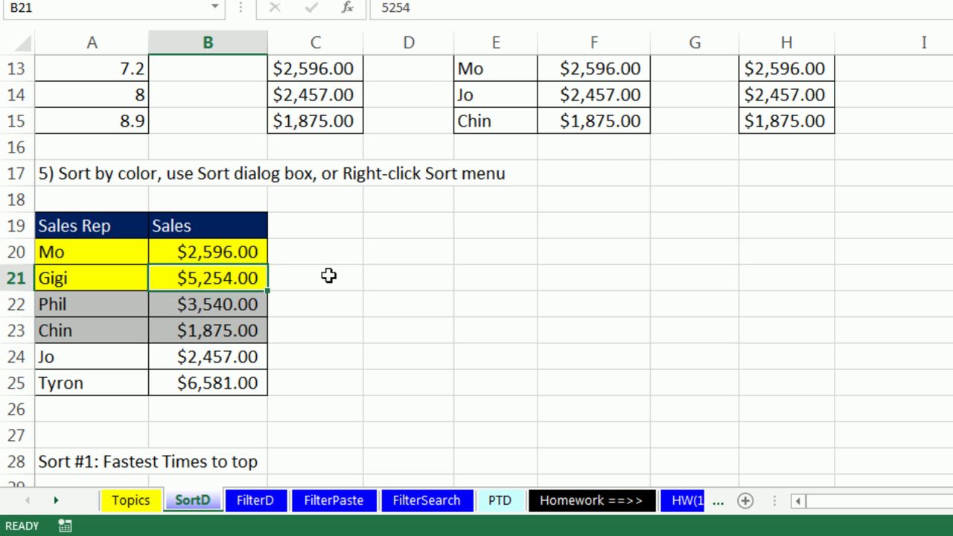
{"action": "key", "text": "alt+d"}
{"action": "key", "text": "s"}
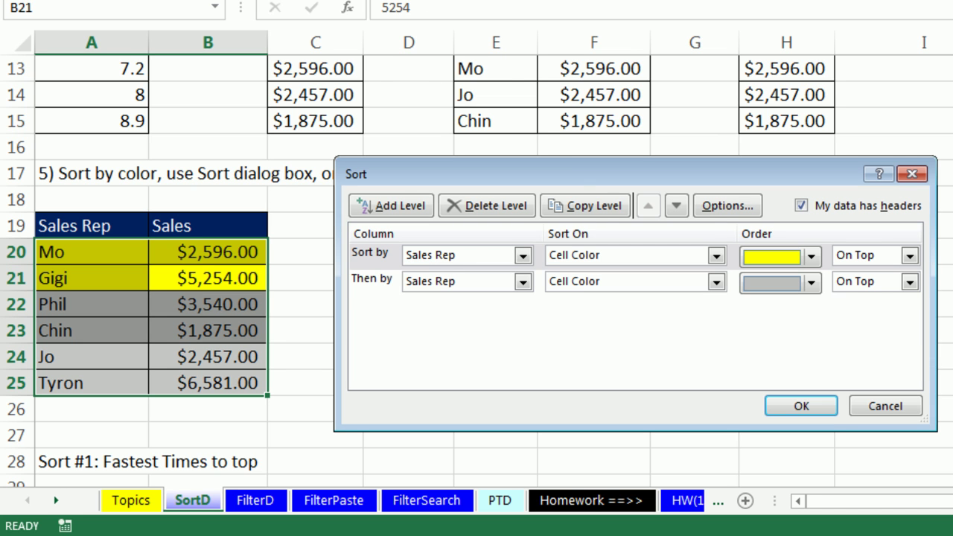
{"action": "left_click", "coordinate": [370, 287]}
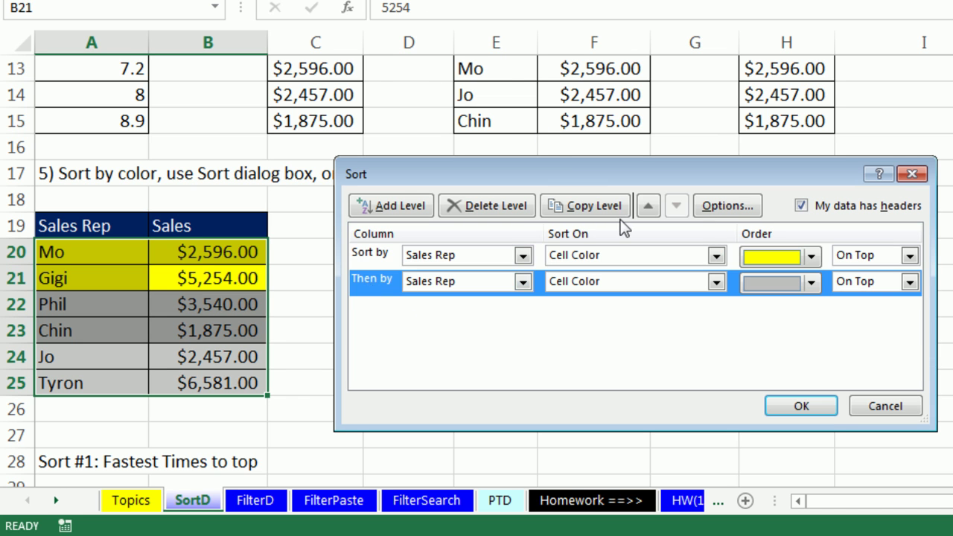
{"action": "left_click", "coordinate": [650, 208]}
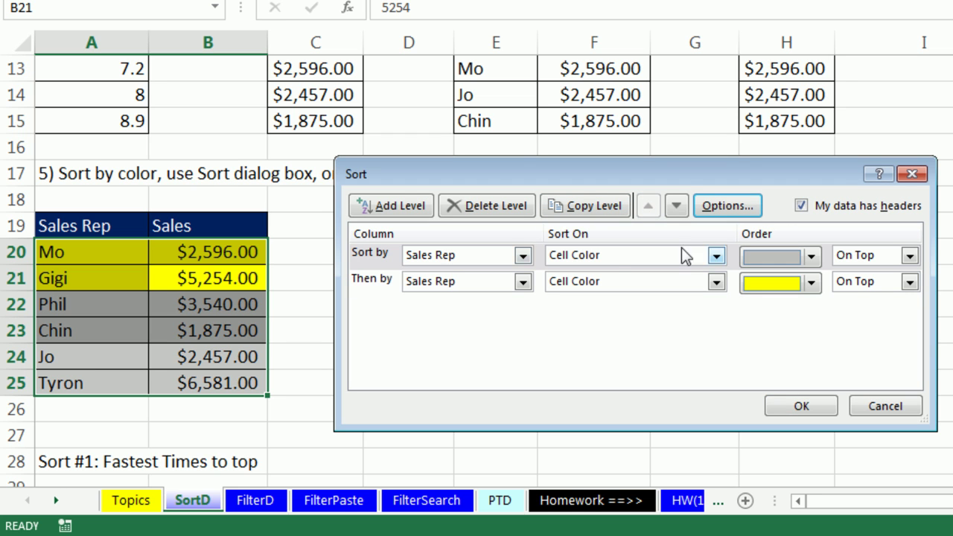
{"action": "left_click", "coordinate": [679, 211]}
{"action": "left_click", "coordinate": [649, 209]}
{"action": "left_click", "coordinate": [797, 414]}
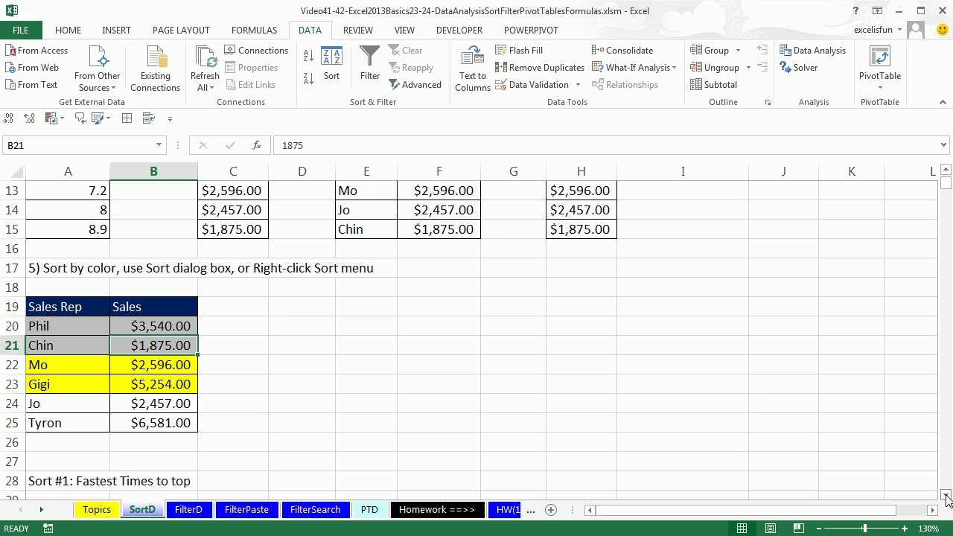
Sort the BMX race table under Sort #1 by Time in ascending order so the fastest times come first.
{"action": "left_click", "coordinate": [946, 495]}
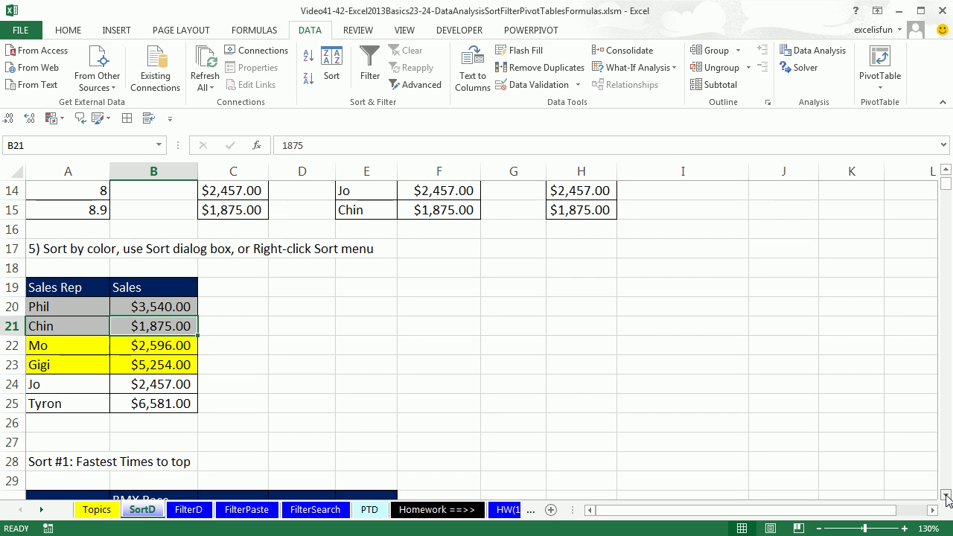
{"action": "left_click", "coordinate": [946, 495]}
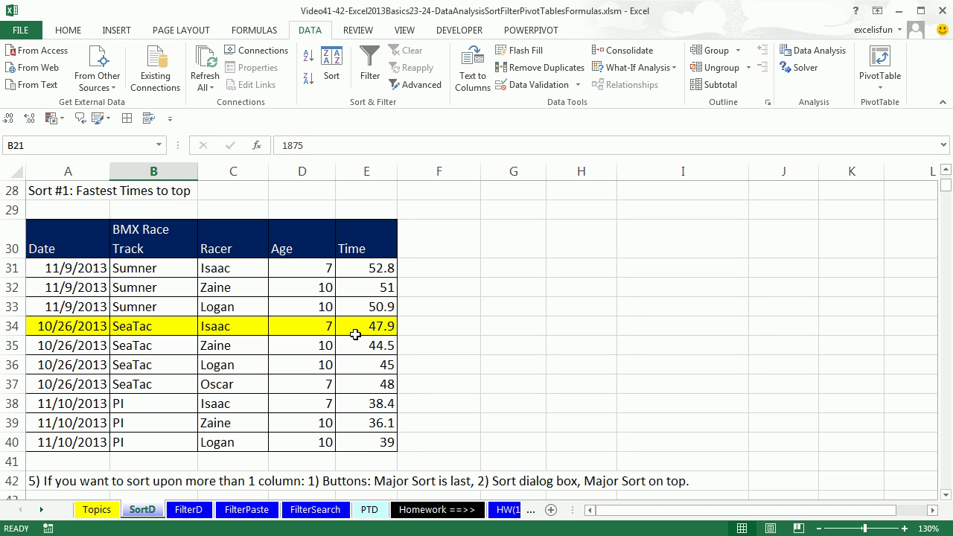
{"action": "left_click", "coordinate": [367, 268]}
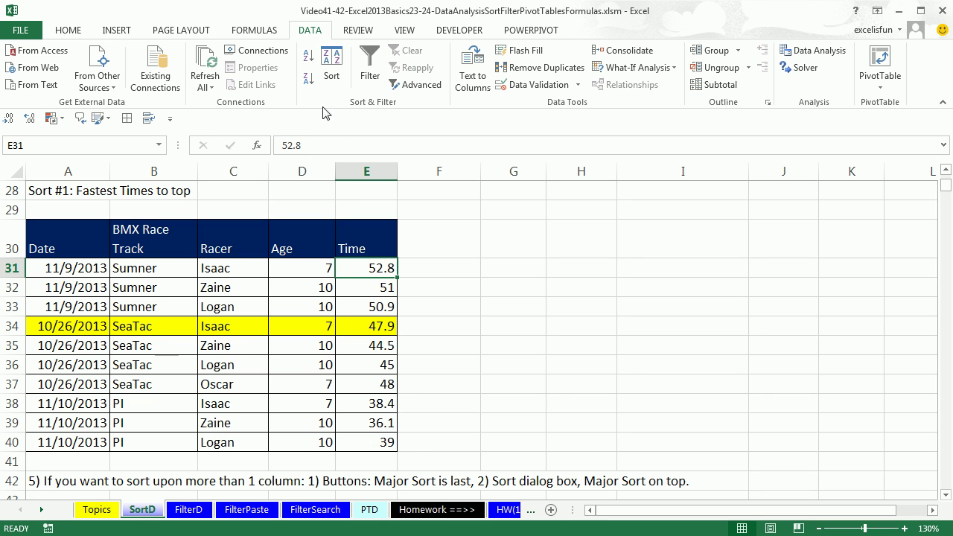
{"action": "left_click", "coordinate": [309, 58]}
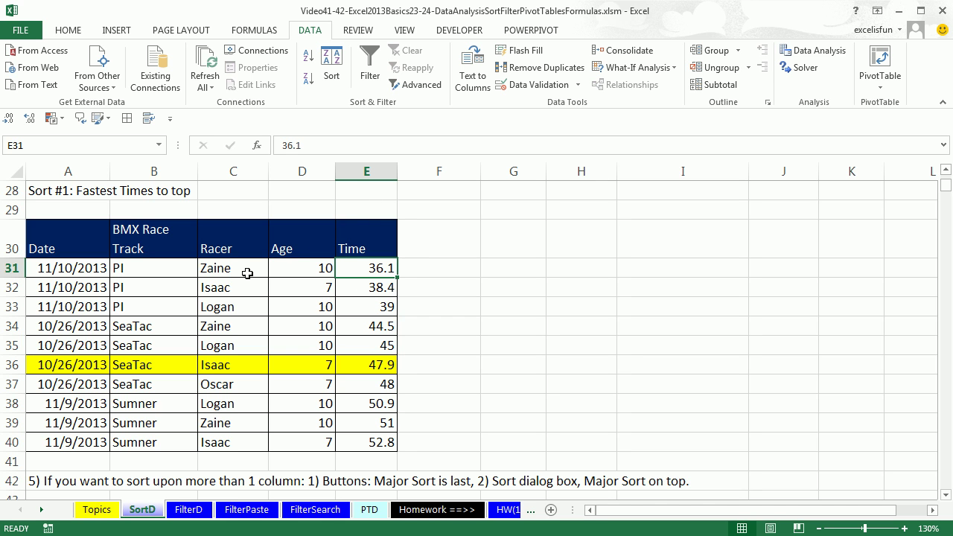
Sort the Sort #2 race table ascending by Time first and by Racer last, using two successive single-column sorts.
{"action": "scroll", "coordinate": [497, 368], "scroll_direction": "down", "scroll_amount": 4}
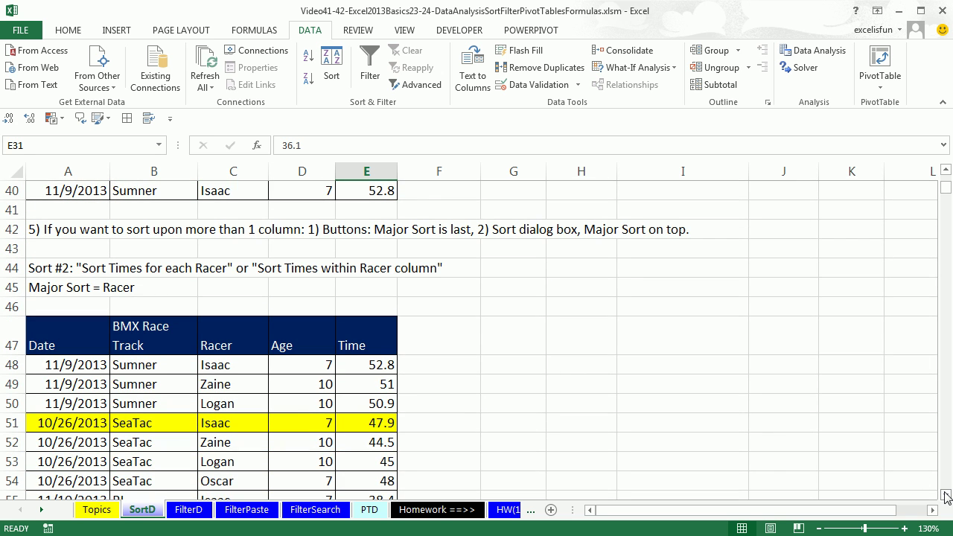
{"action": "scroll", "coordinate": [472, 322], "scroll_direction": "down", "scroll_amount": 1}
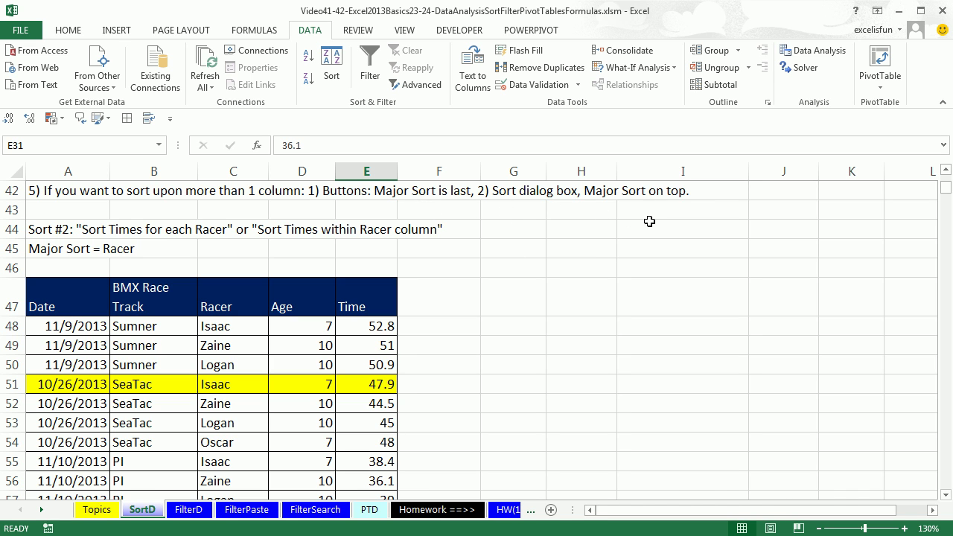
{"action": "left_click", "coordinate": [946, 495]}
{"action": "left_click", "coordinate": [946, 495]}
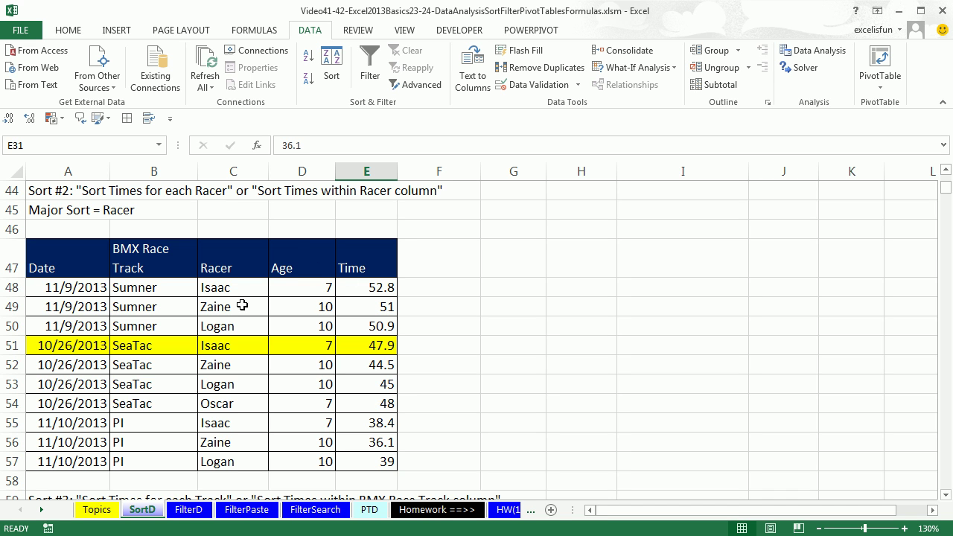
{"action": "left_click", "coordinate": [365, 310]}
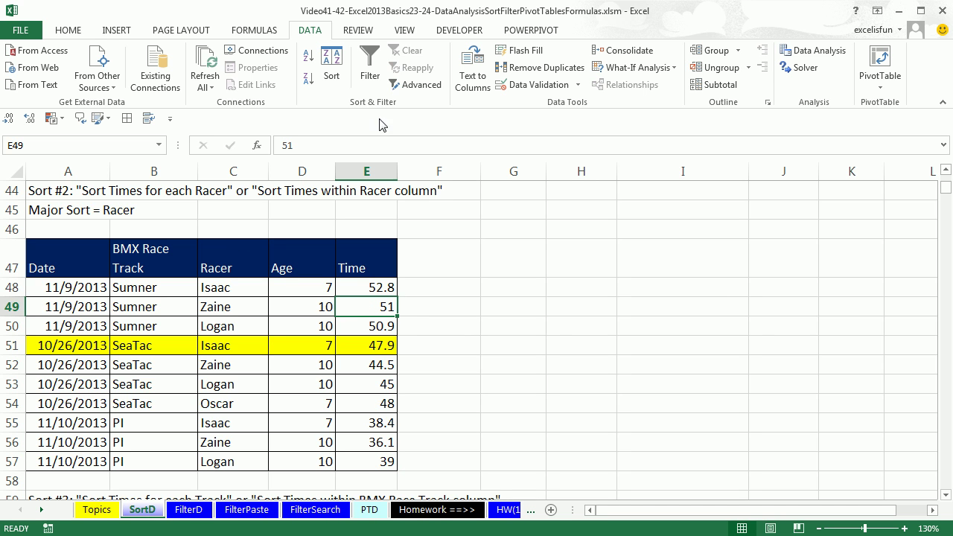
{"action": "left_click", "coordinate": [309, 58]}
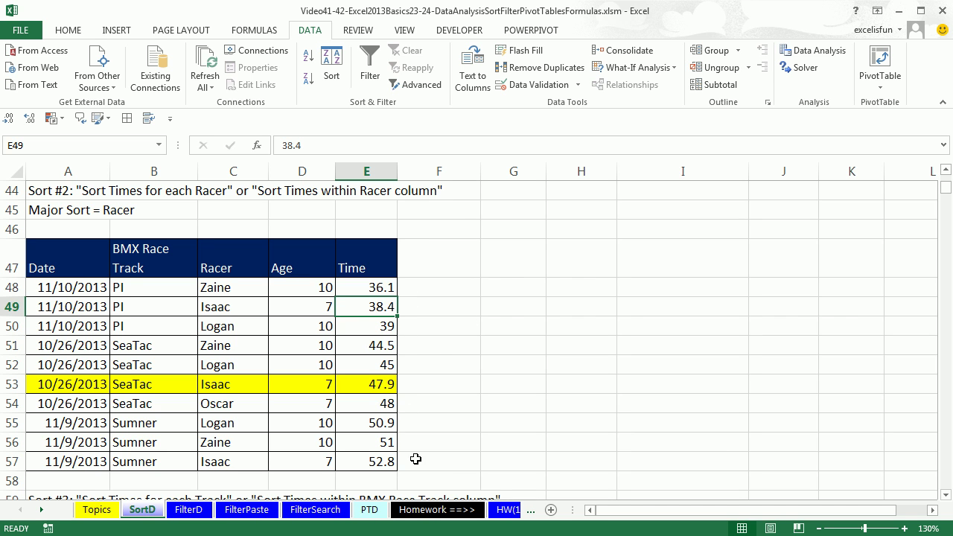
{"action": "left_click", "coordinate": [250, 312]}
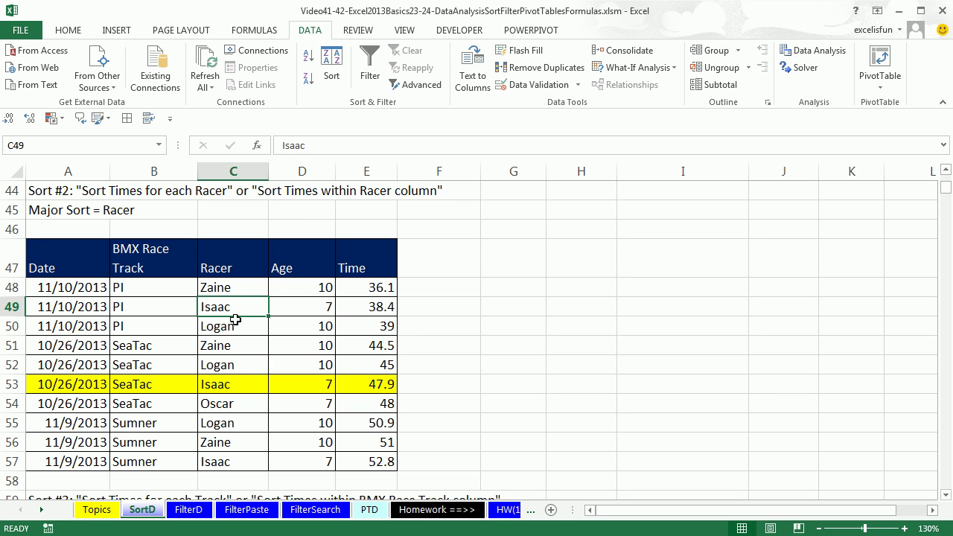
{"action": "left_click", "coordinate": [310, 59]}
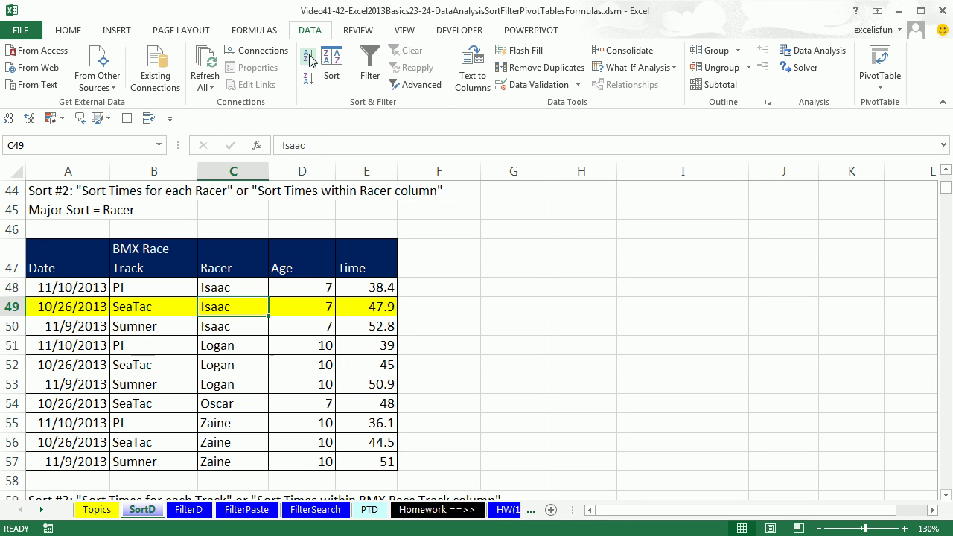
Examine the order of the times within the first two racer groups of the Sort #2 table.
{"action": "left_click_drag", "start_coordinate": [236, 292], "coordinate": [233, 325]}
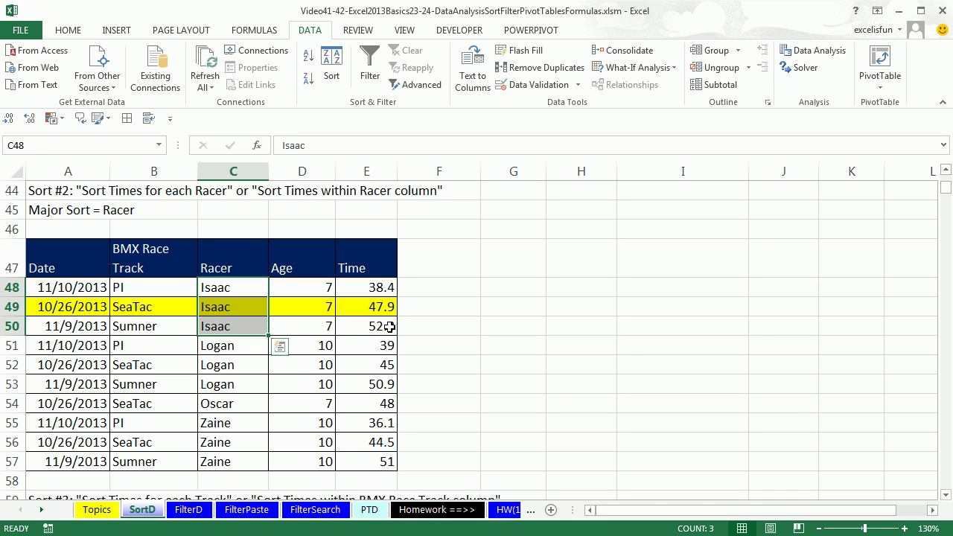
{"action": "left_click_drag", "start_coordinate": [255, 348], "coordinate": [246, 387]}
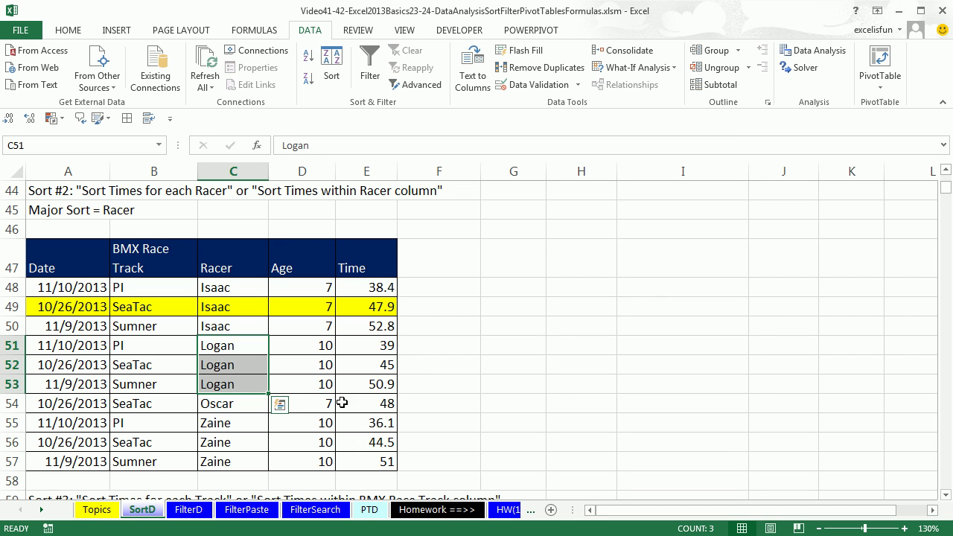
{"action": "left_click", "coordinate": [361, 348]}
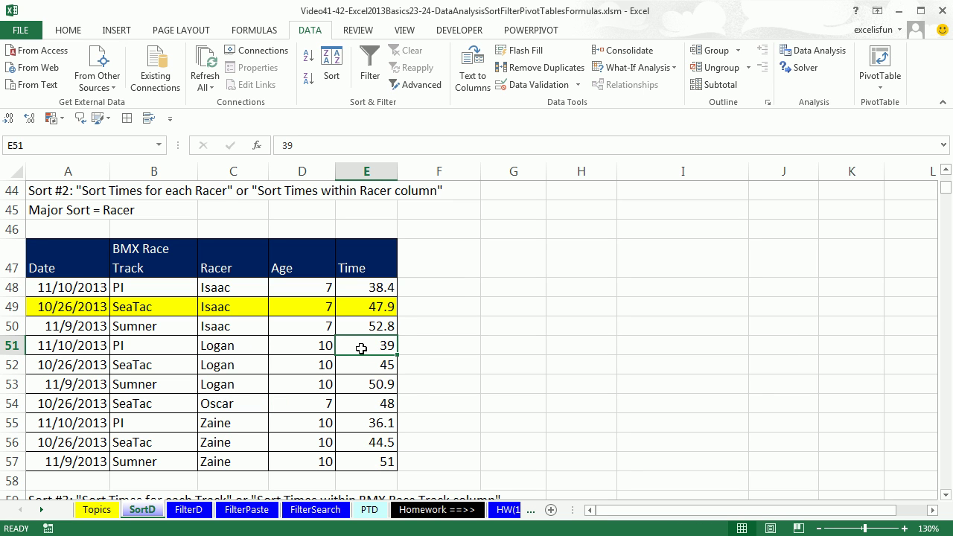
Undo both the Racer sort and the Time sort in the Sort #2 table.
{"action": "key", "text": "ctrl+z"}
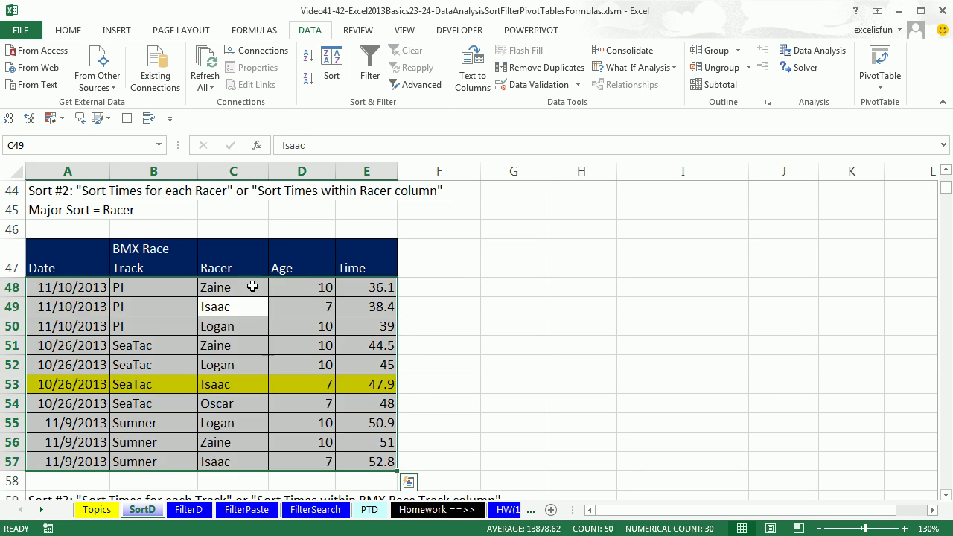
{"action": "key", "text": "ctrl+z"}
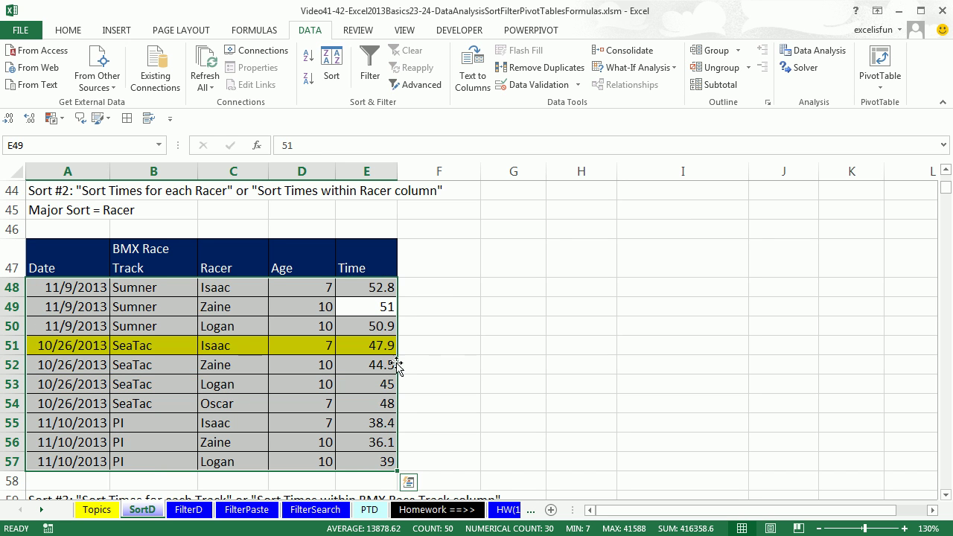
Set up a custom sort of the Sort #2 table by Time, Smallest to Largest, with a second level by Racer, A to Z.
{"action": "left_click", "coordinate": [372, 311]}
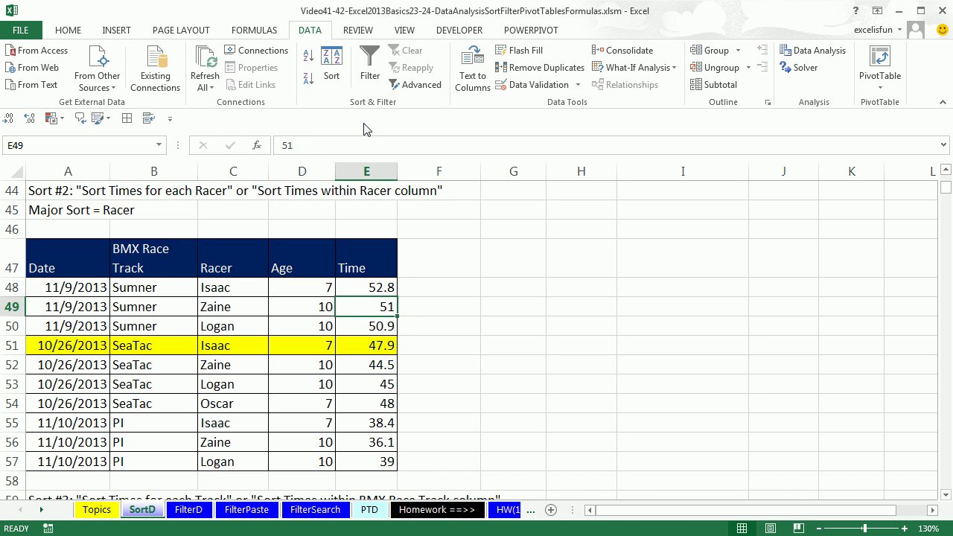
{"action": "left_click", "coordinate": [333, 80]}
{"action": "left_click", "coordinate": [472, 328]}
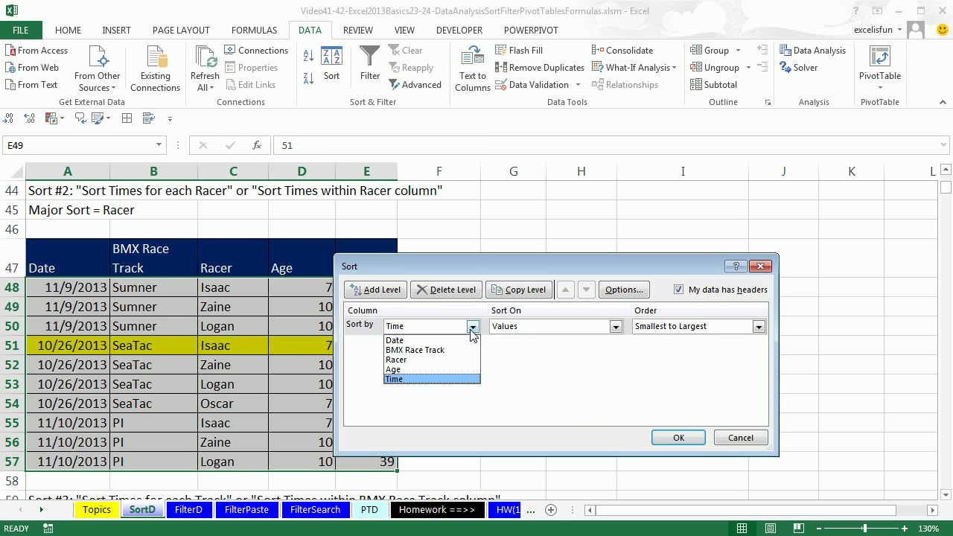
{"action": "left_click", "coordinate": [417, 382]}
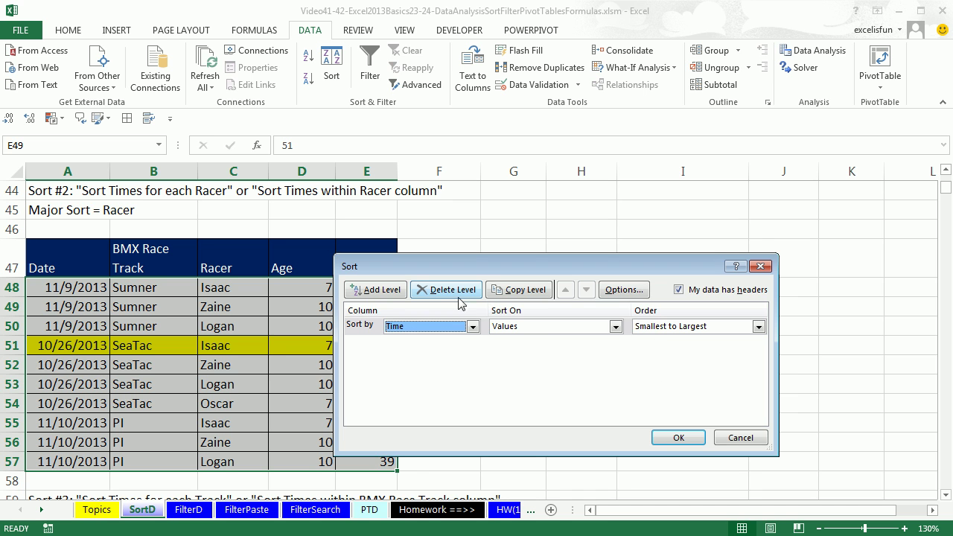
{"action": "left_click", "coordinate": [378, 290]}
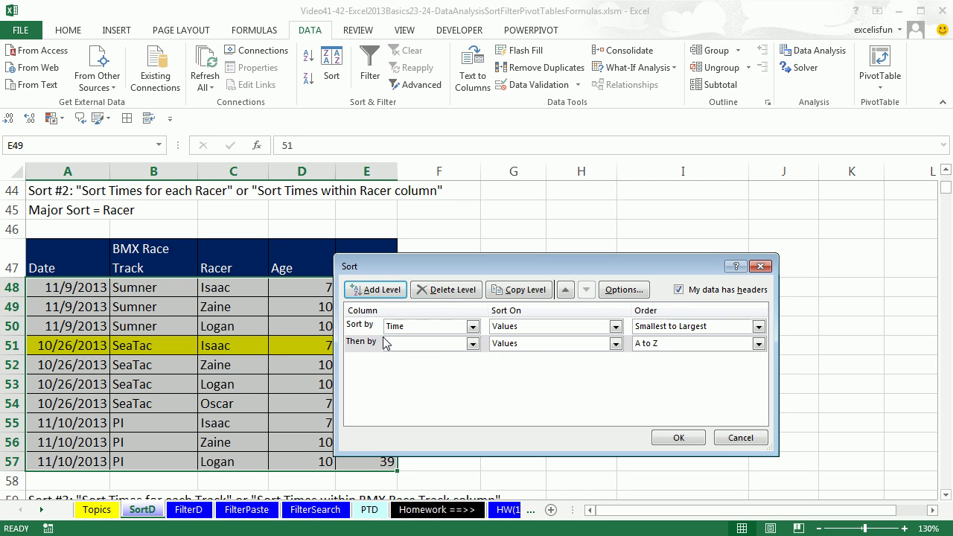
{"action": "left_click", "coordinate": [472, 343]}
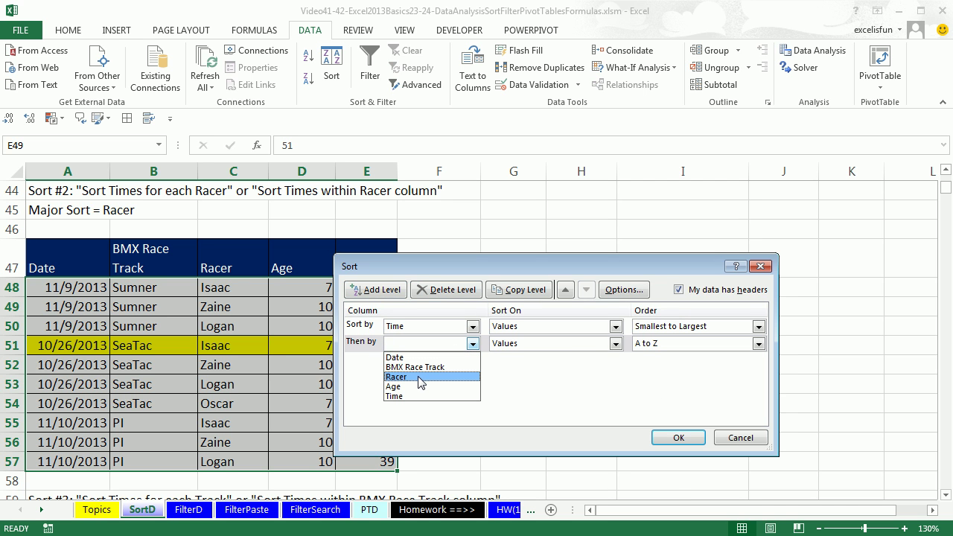
{"action": "left_click", "coordinate": [419, 378]}
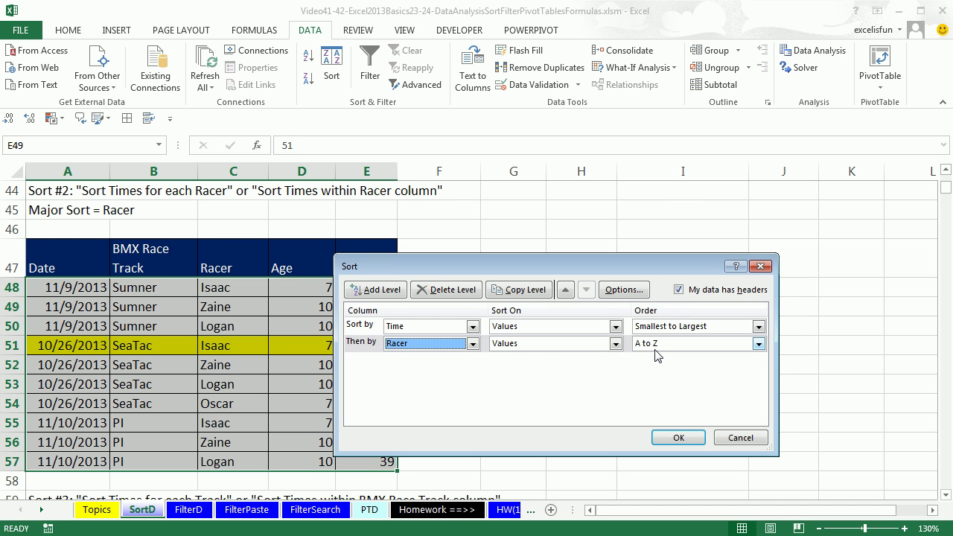
Move the Racer level above Time as the major sort, run the two-level sort, and check the racer groups.
{"action": "left_click", "coordinate": [362, 345]}
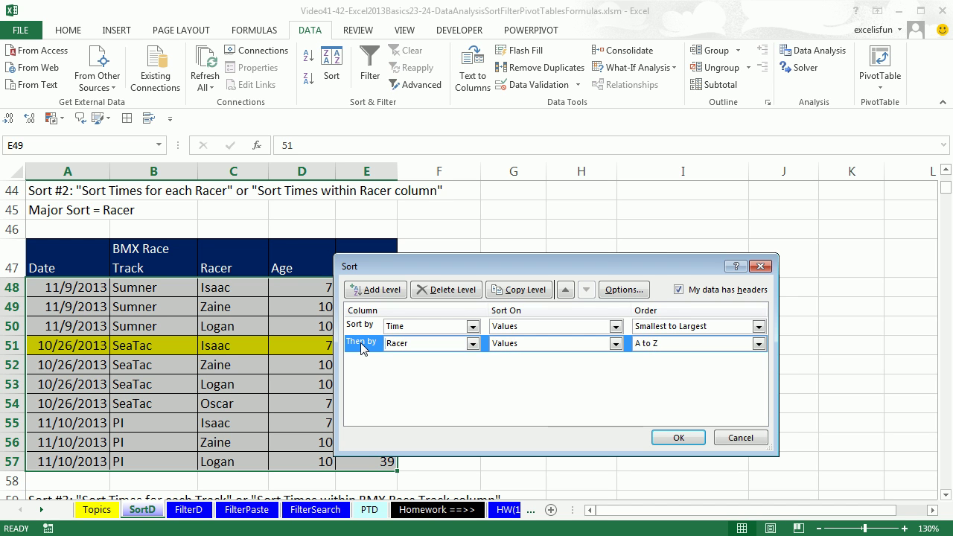
{"action": "left_click", "coordinate": [565, 289]}
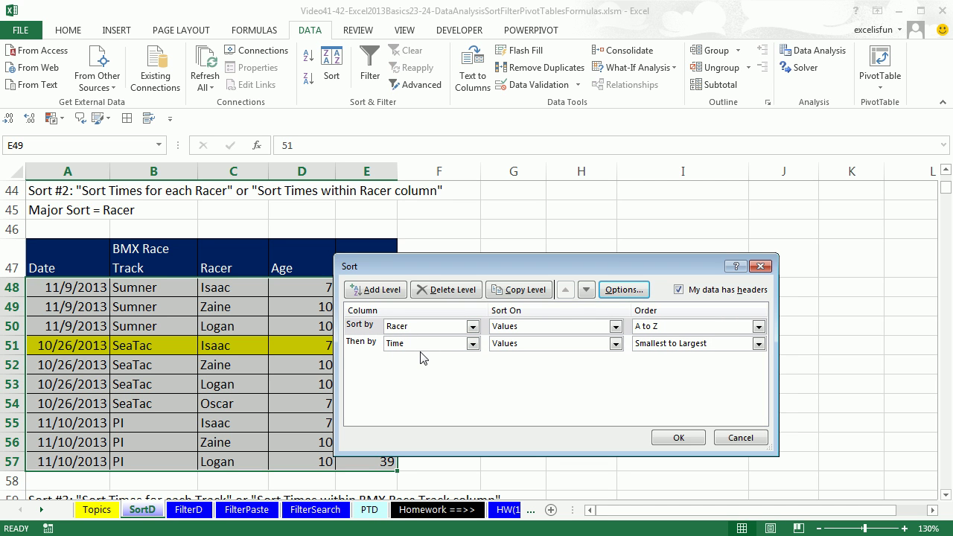
{"action": "left_click", "coordinate": [678, 438]}
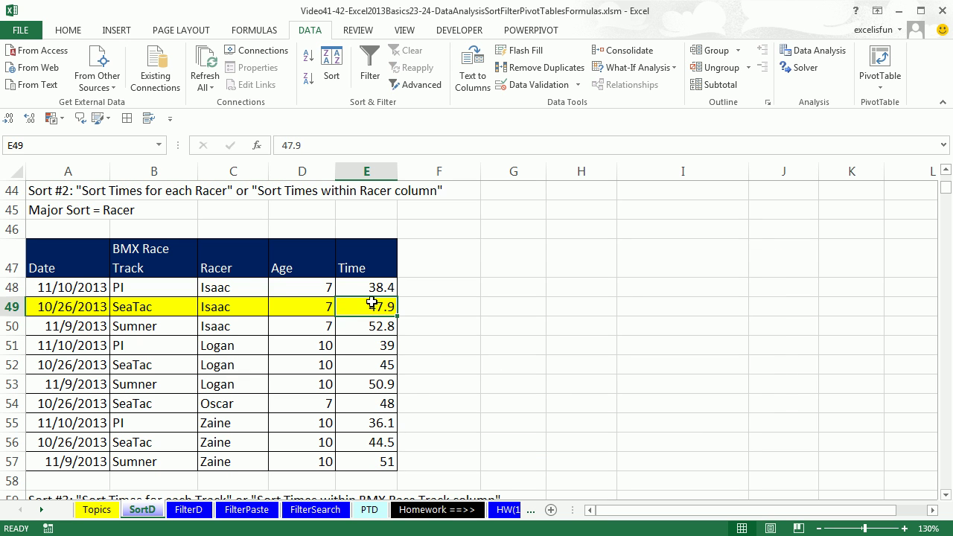
{"action": "left_click_drag", "start_coordinate": [256, 289], "coordinate": [242, 383]}
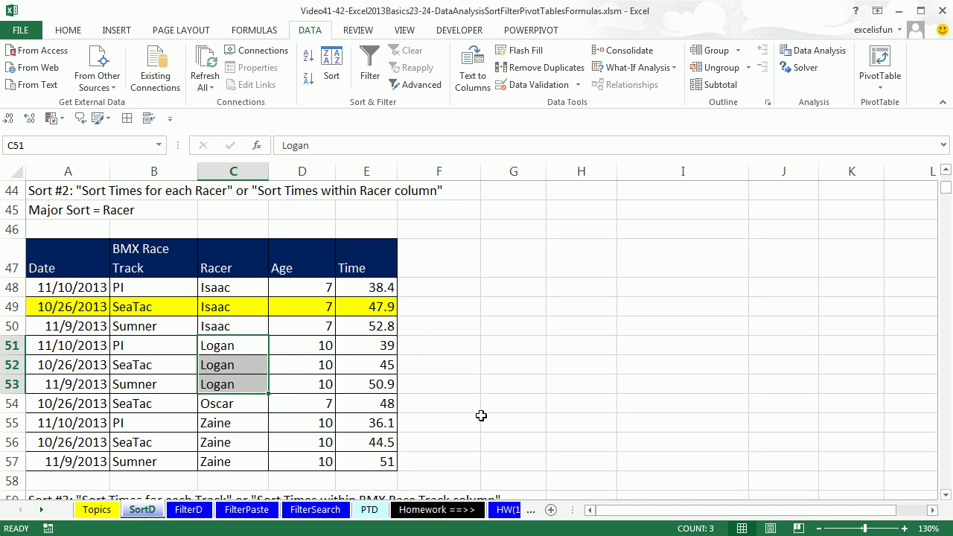
{"action": "left_click", "coordinate": [511, 441]}
Sort the Sort #3 race table by Time ascending and then by BMX Race Track as the major sort.
{"action": "scroll", "coordinate": [511, 441], "scroll_direction": "down", "scroll_amount": 4}
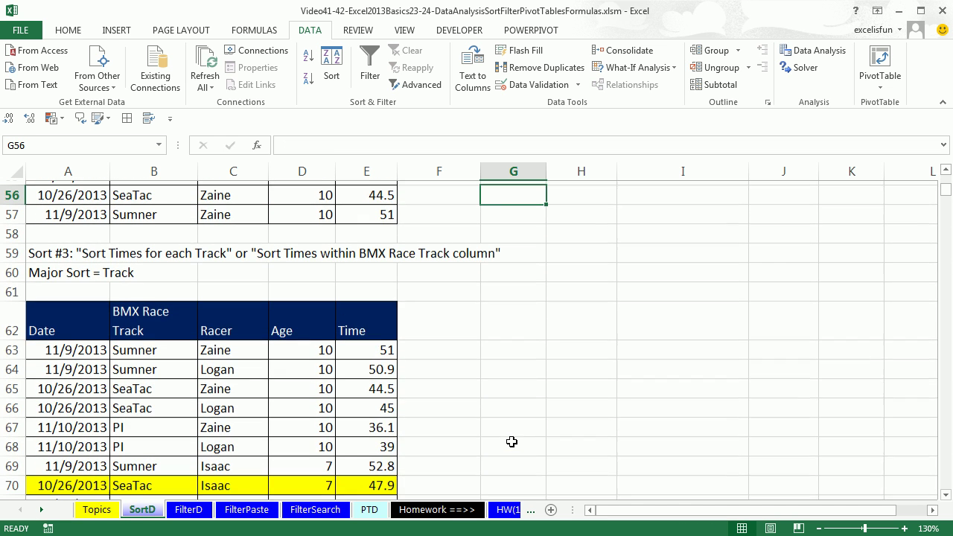
{"action": "scroll", "coordinate": [494, 372], "scroll_direction": "down", "scroll_amount": 1}
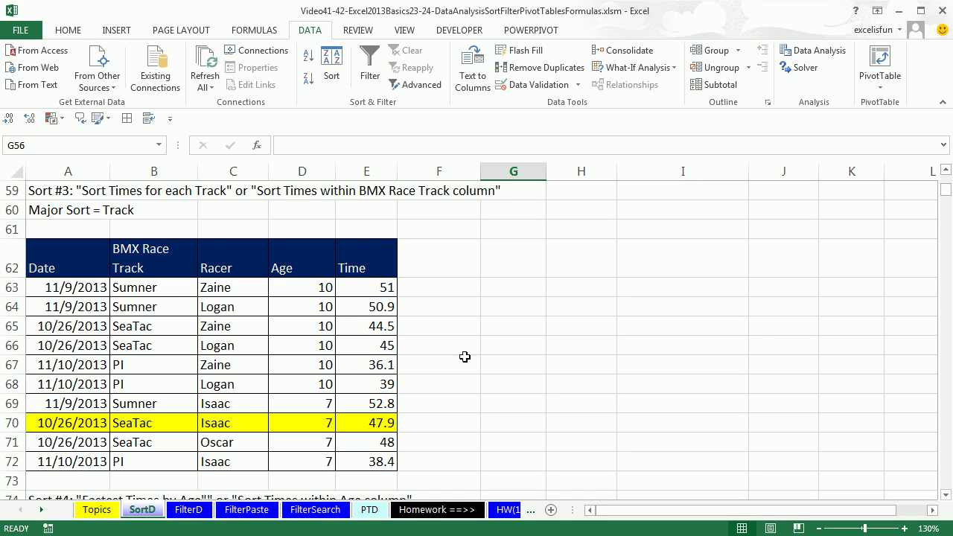
{"action": "left_click", "coordinate": [373, 328]}
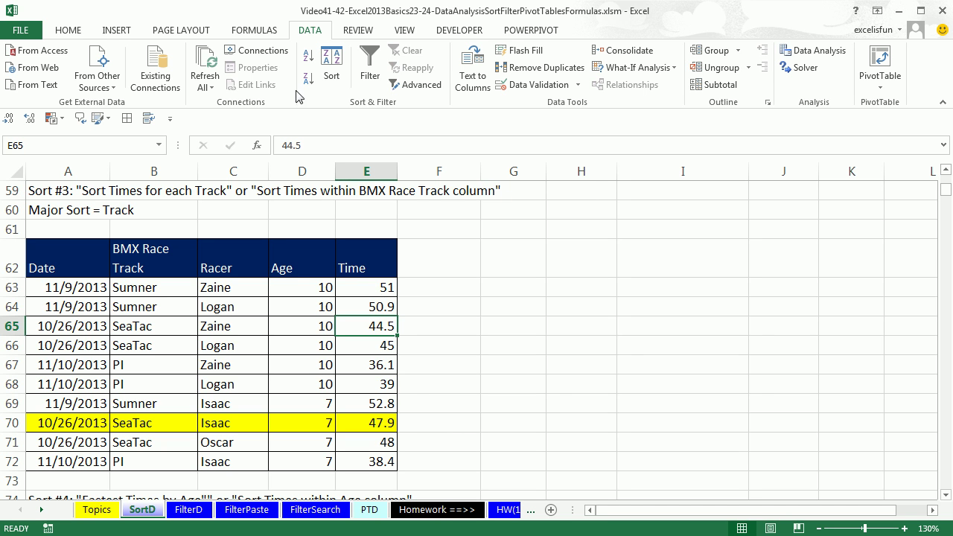
{"action": "left_click", "coordinate": [309, 59]}
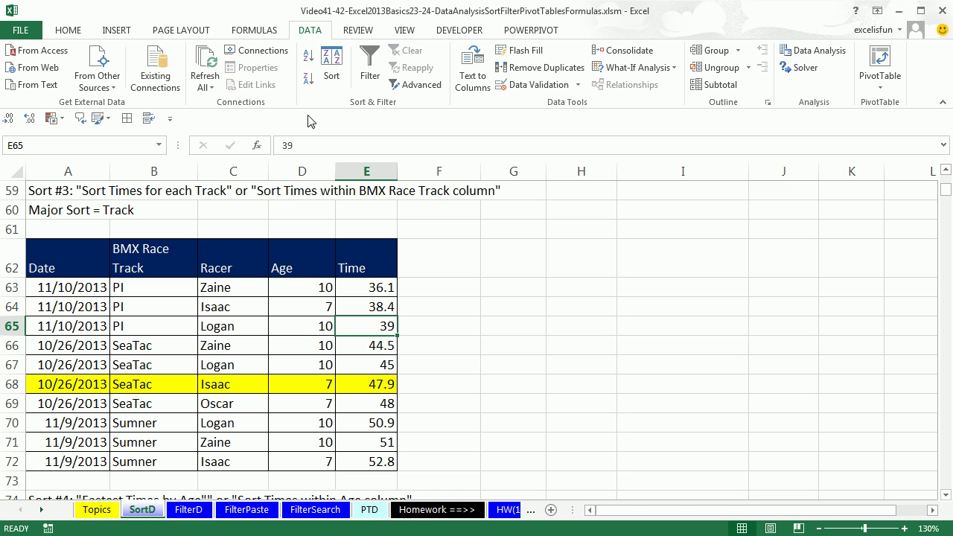
{"action": "left_click", "coordinate": [155, 309]}
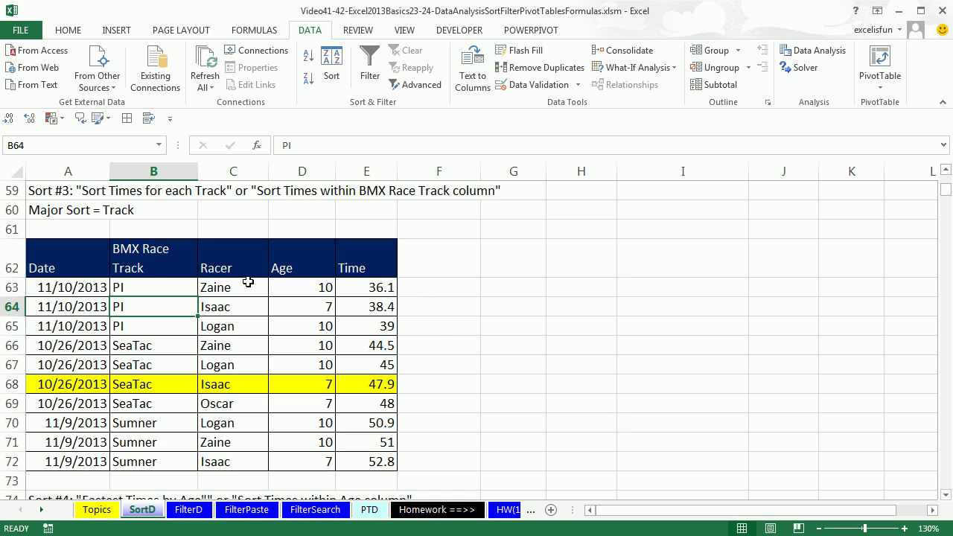
Examine the times within the PI, SeaTac and Sumner track groups of the Sort #3 table.
{"action": "left_click_drag", "start_coordinate": [132, 288], "coordinate": [357, 320]}
{"action": "left_click_drag", "start_coordinate": [133, 348], "coordinate": [345, 401]}
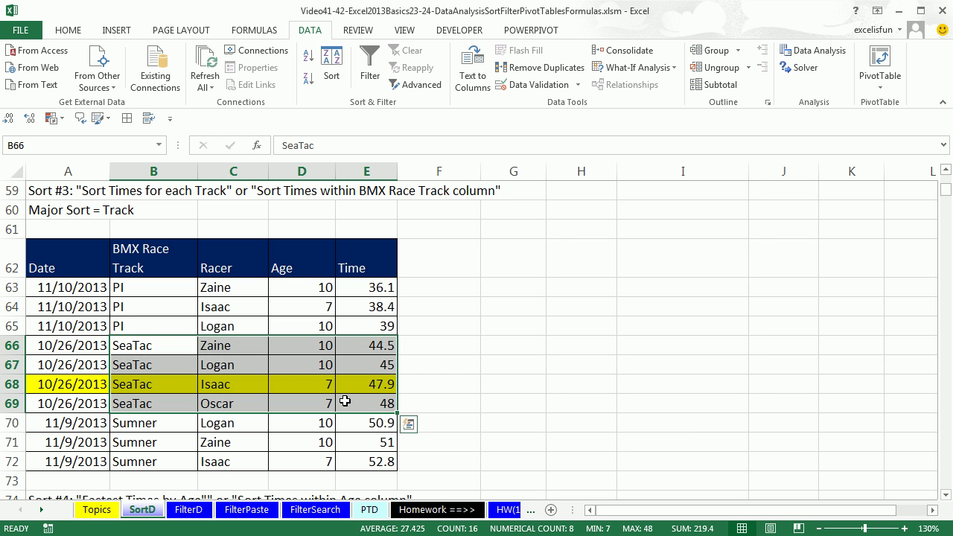
{"action": "left_click_drag", "start_coordinate": [146, 423], "coordinate": [352, 458]}
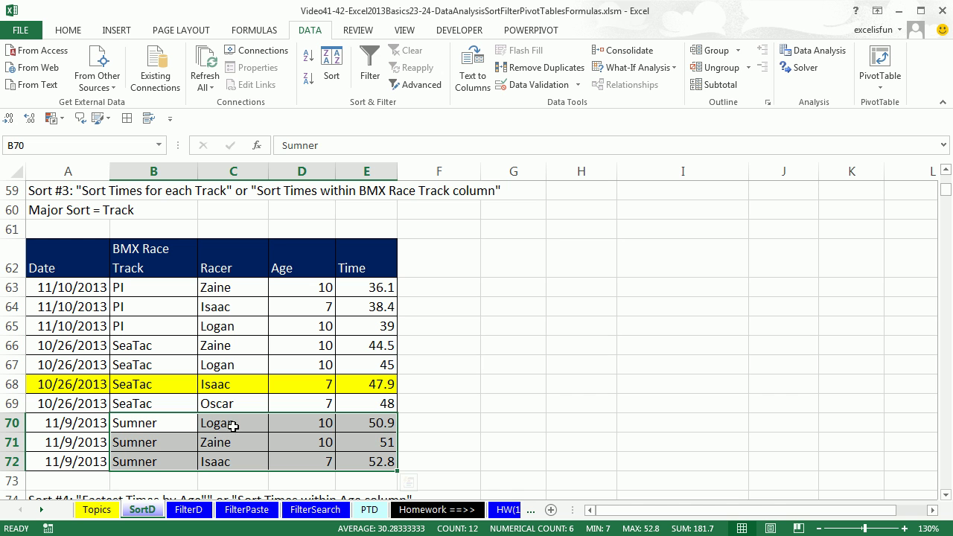
{"action": "left_click", "coordinate": [473, 448]}
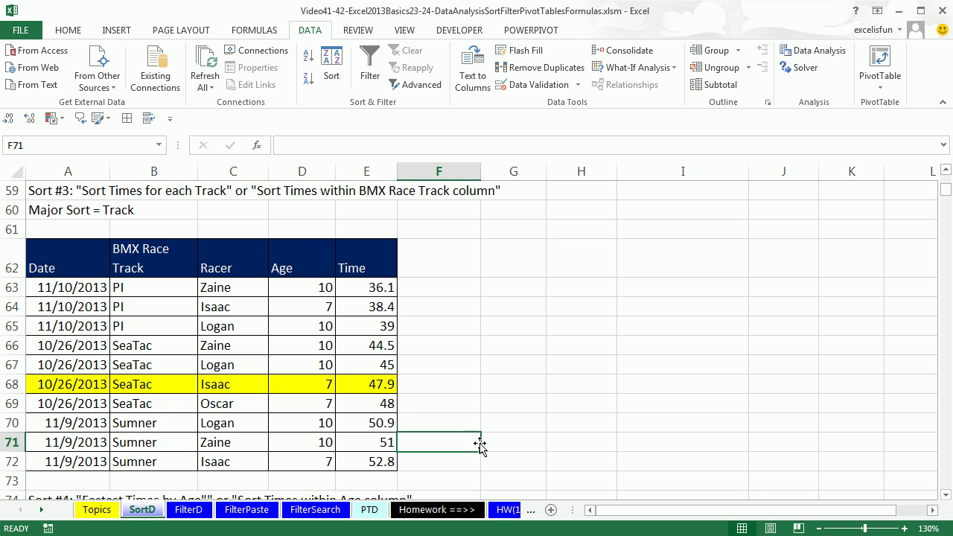
{"action": "scroll", "coordinate": [480, 445], "scroll_direction": "down", "scroll_amount": 4}
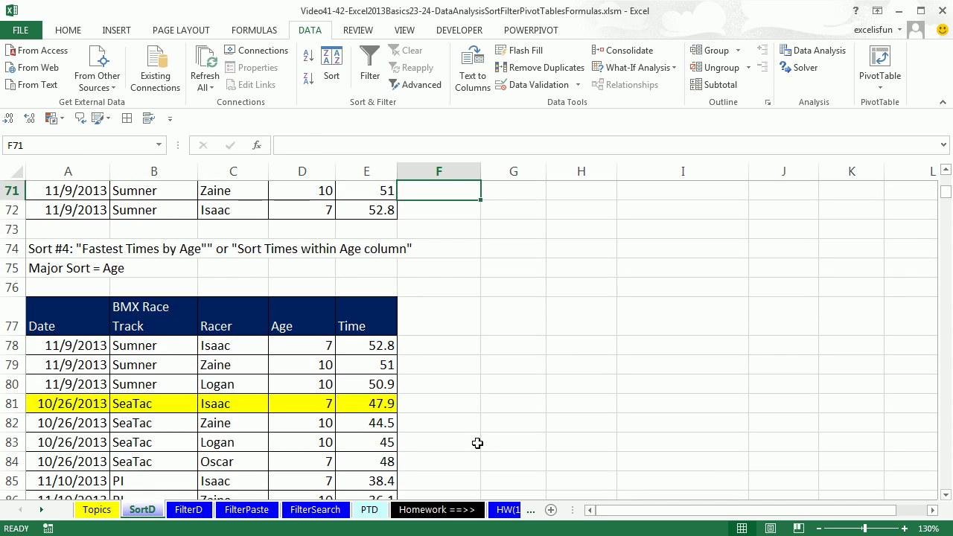
Start a custom sort of the Sort #4 race table by Age, Largest to Smallest, as the major sort.
{"action": "scroll", "coordinate": [477, 443], "scroll_direction": "down", "scroll_amount": 1}
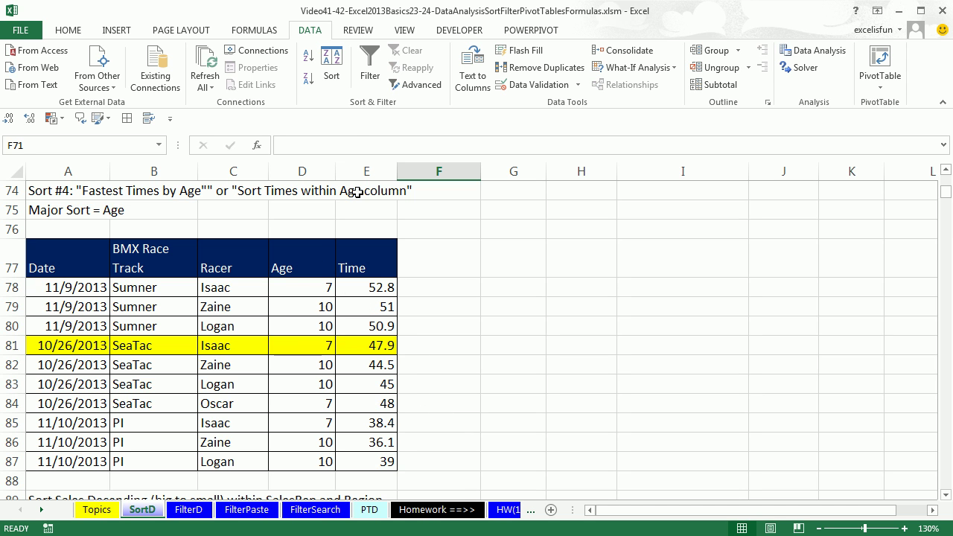
{"action": "left_click", "coordinate": [260, 363]}
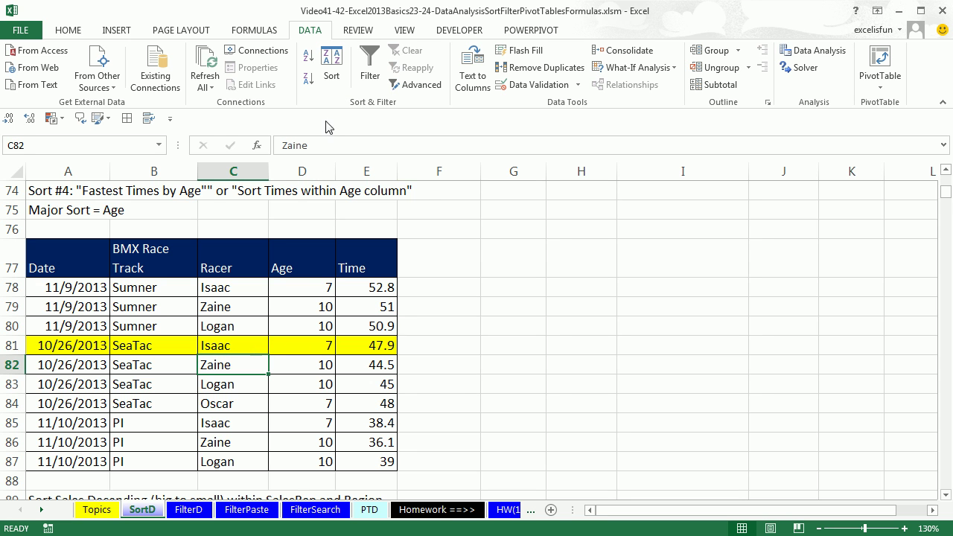
{"action": "left_click", "coordinate": [335, 72]}
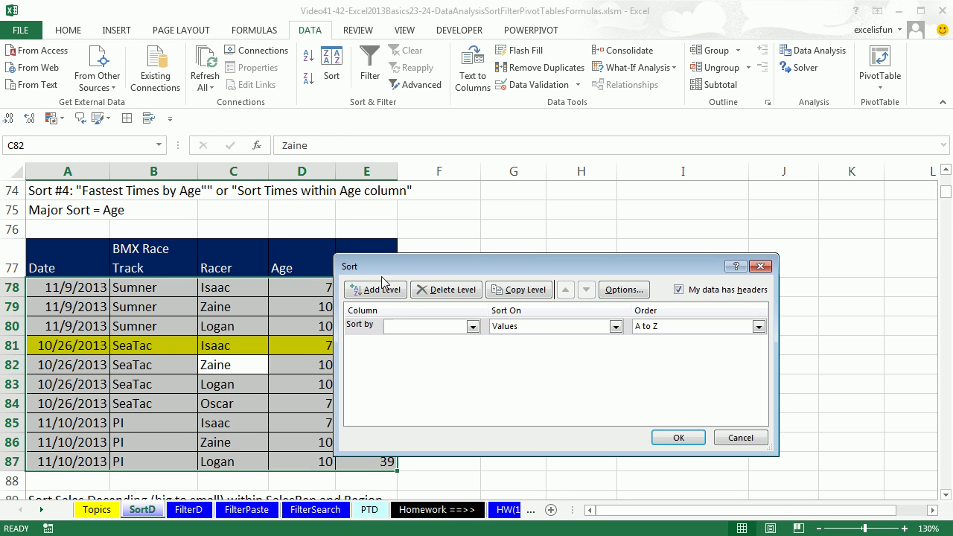
{"action": "left_click", "coordinate": [384, 330]}
{"action": "left_click", "coordinate": [469, 326]}
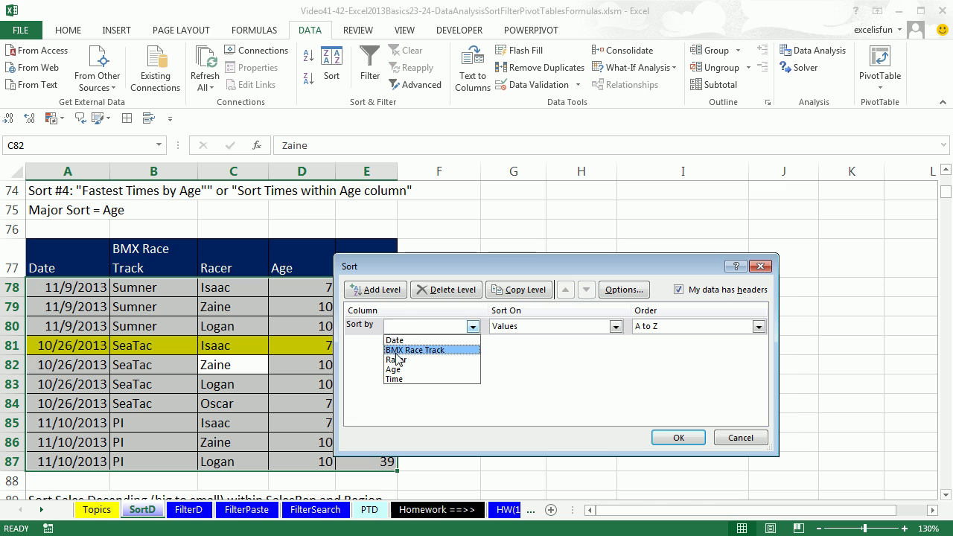
{"action": "left_click", "coordinate": [447, 368]}
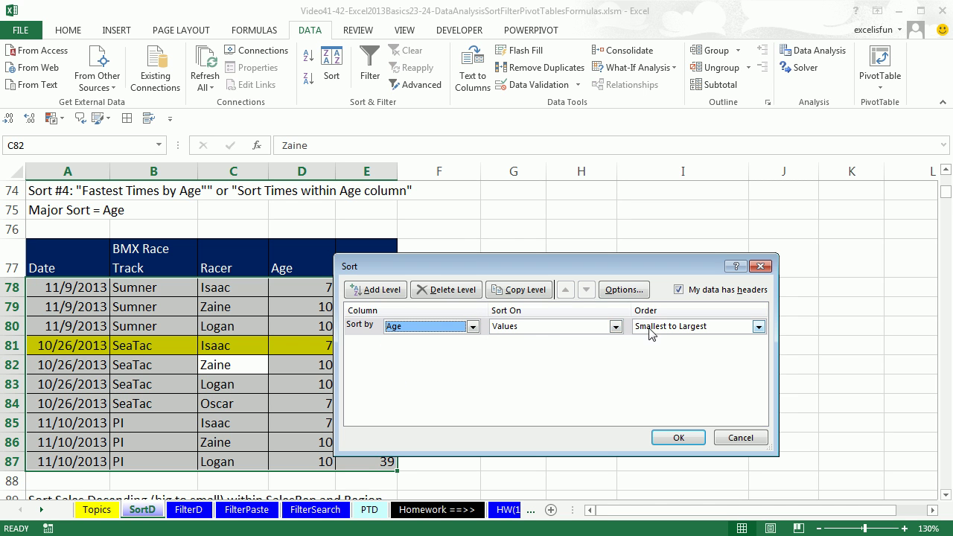
{"action": "left_click", "coordinate": [758, 326]}
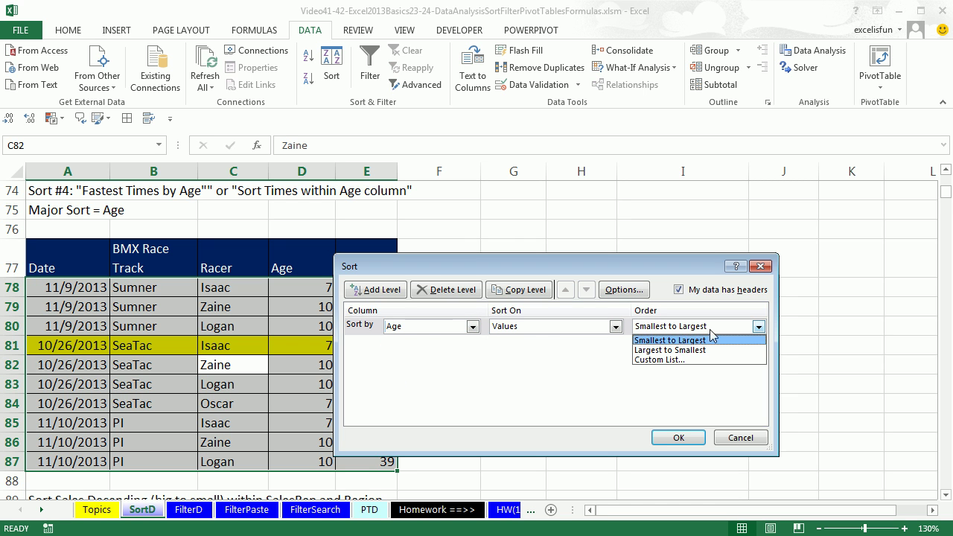
{"action": "left_click", "coordinate": [674, 352]}
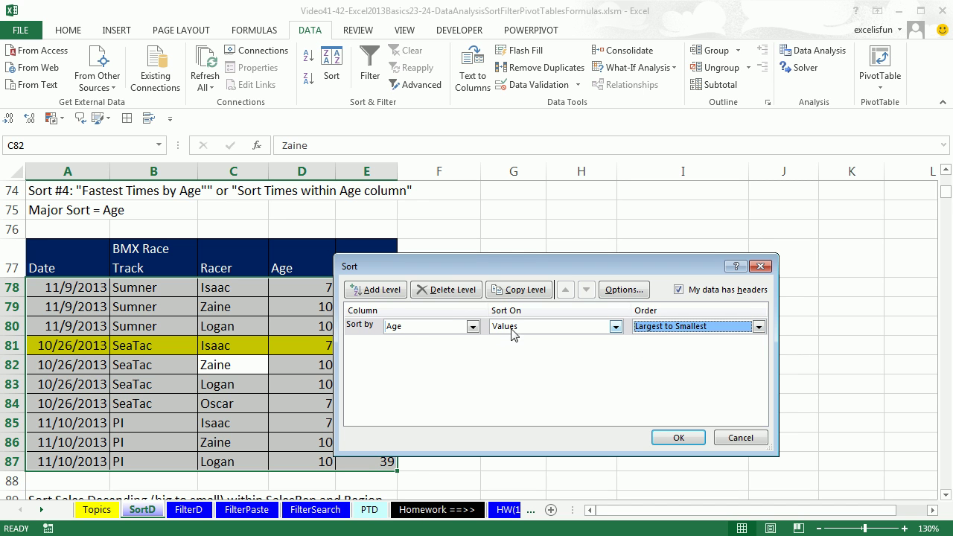
Add a second sort level by Time, Smallest to Largest, and run the two-level sort.
{"action": "left_click", "coordinate": [380, 291]}
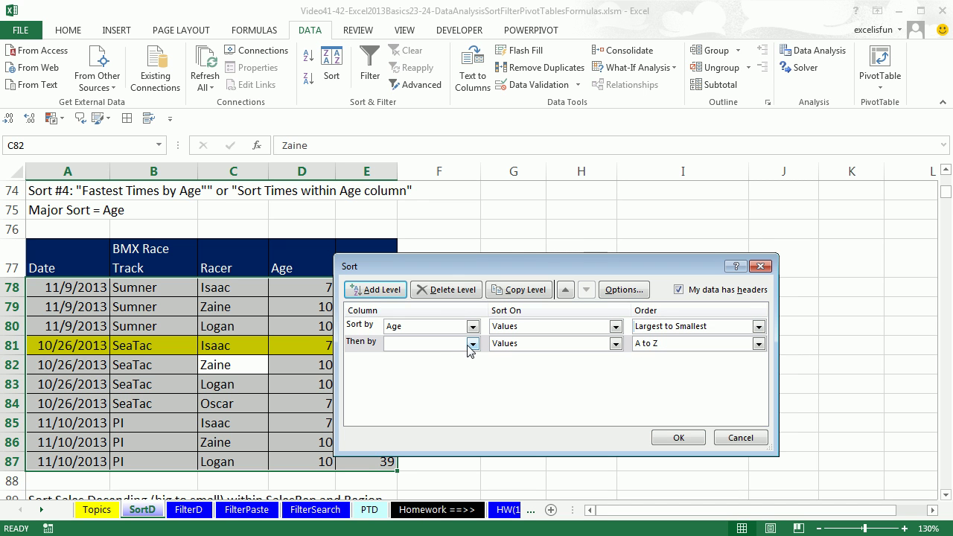
{"action": "left_click", "coordinate": [472, 344]}
{"action": "left_click", "coordinate": [406, 396]}
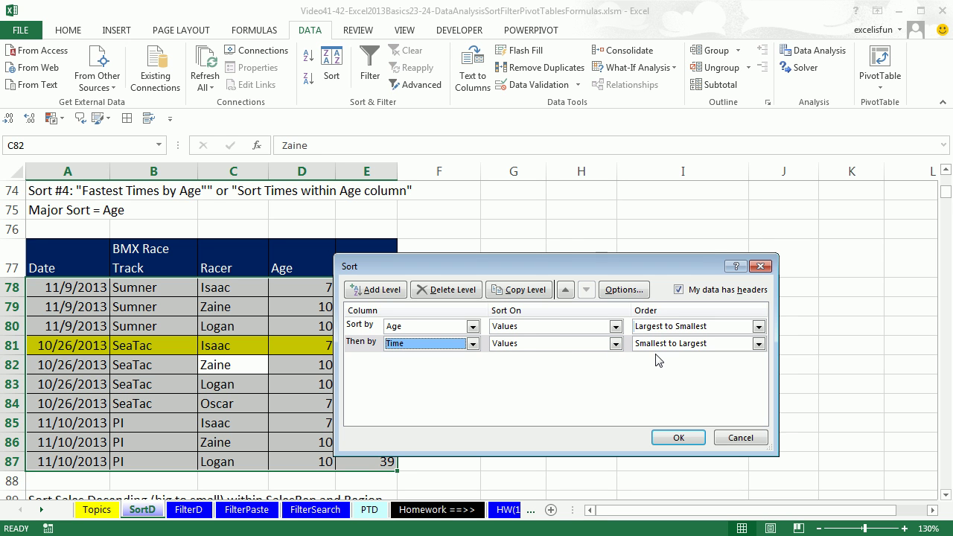
{"action": "left_click", "coordinate": [679, 439]}
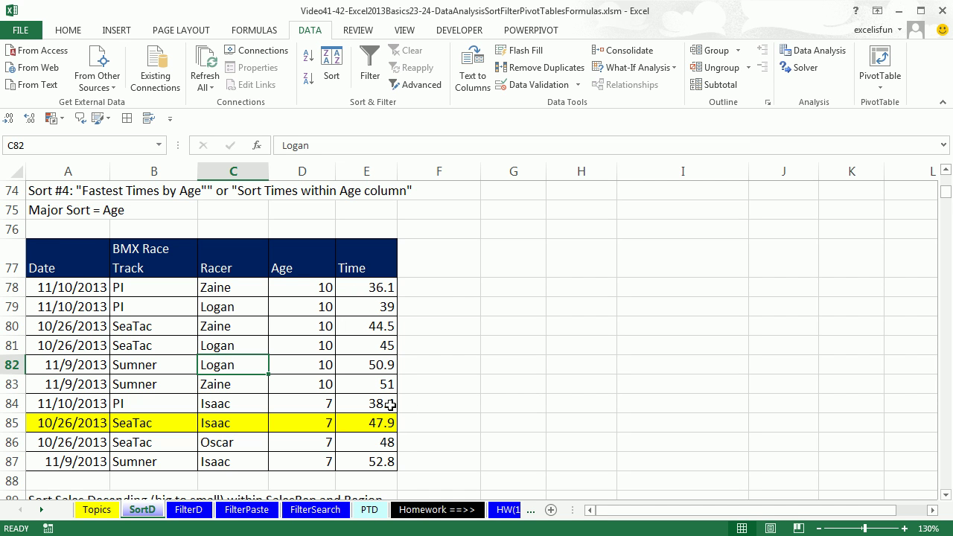
Sort the sales table starting at row 92 by Sales in descending order.
{"action": "left_click", "coordinate": [945, 495]}
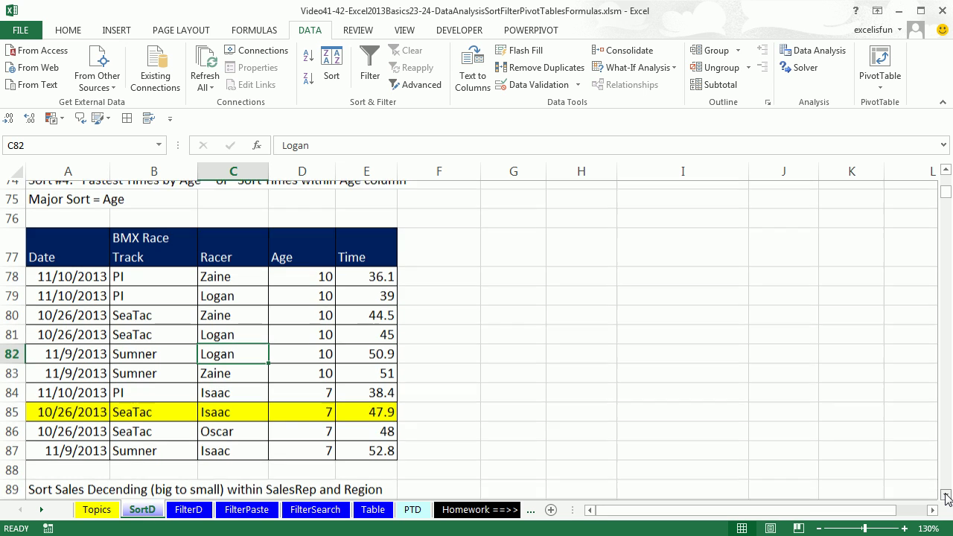
{"action": "left_click", "coordinate": [946, 494]}
{"action": "left_click", "coordinate": [945, 494]}
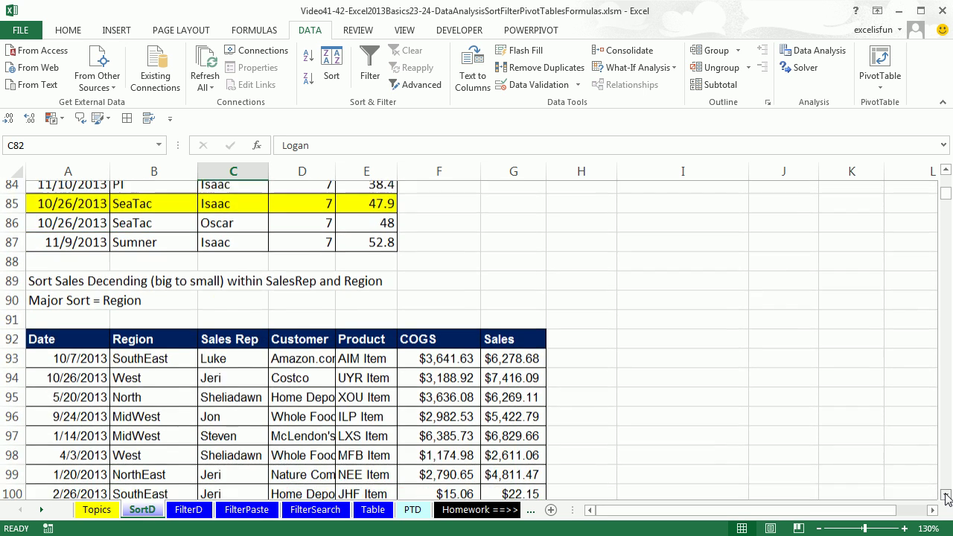
{"action": "left_click", "coordinate": [946, 494]}
{"action": "left_click", "coordinate": [946, 495]}
{"action": "left_click", "coordinate": [946, 494]}
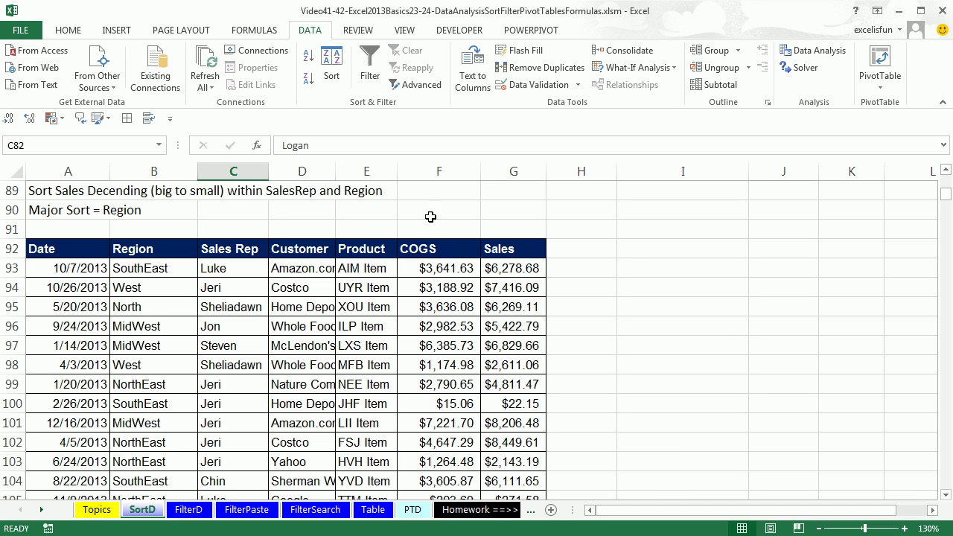
{"action": "left_click", "coordinate": [516, 289]}
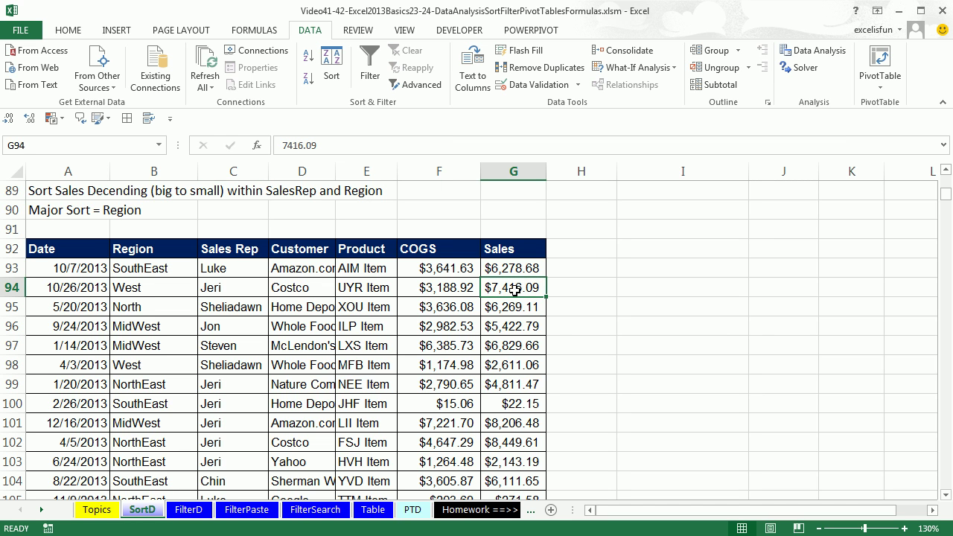
{"action": "left_click", "coordinate": [308, 78]}
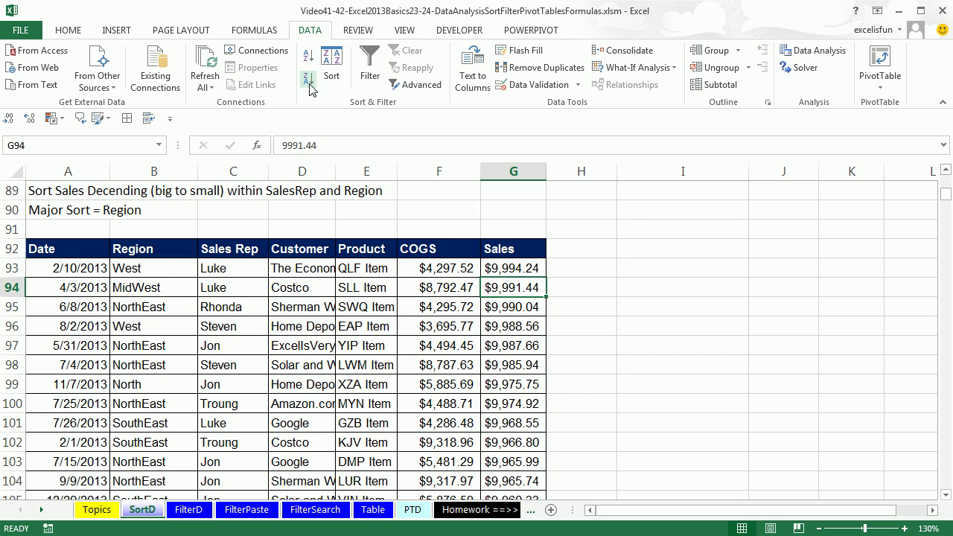
Sort the sales table by Sales Rep ascending and then by Region descending as the major sort.
{"action": "left_click", "coordinate": [235, 299]}
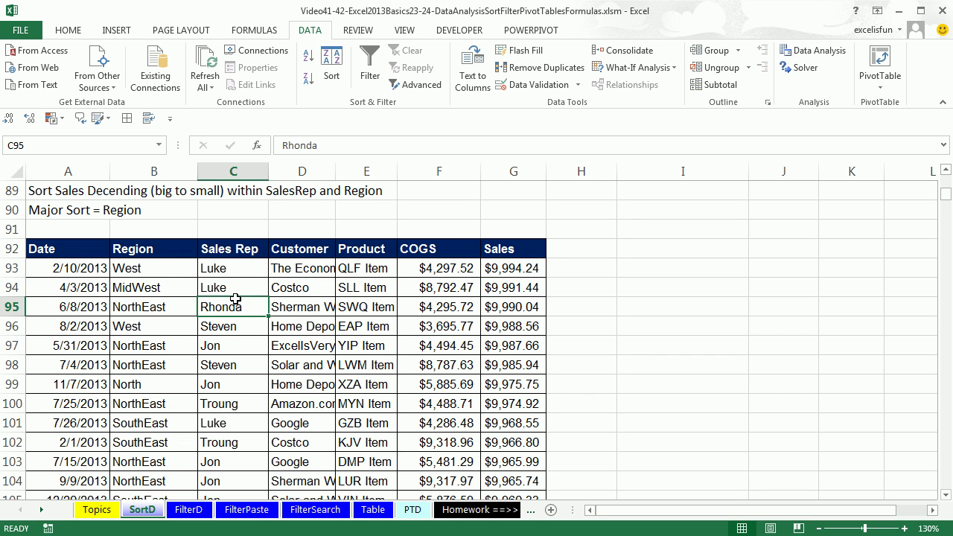
{"action": "left_click", "coordinate": [310, 59]}
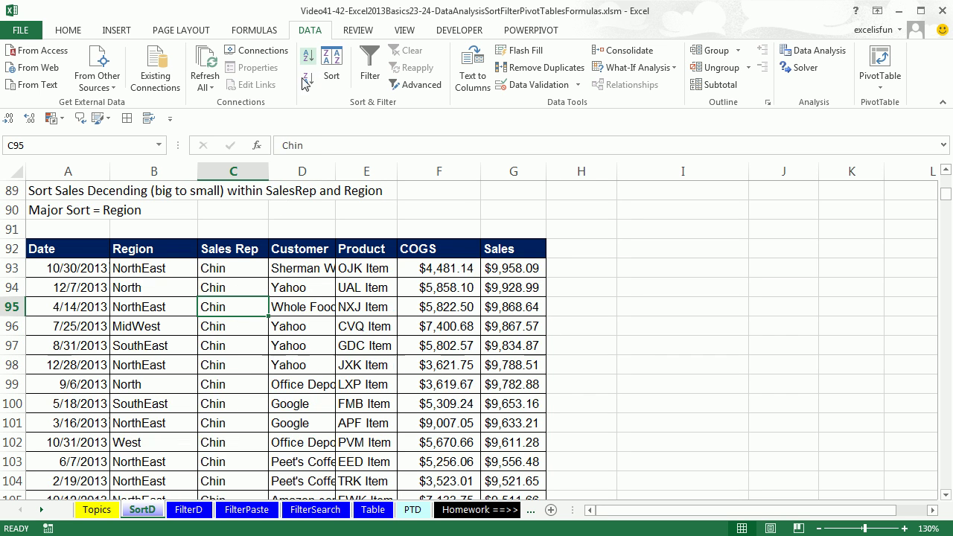
{"action": "left_click", "coordinate": [160, 290]}
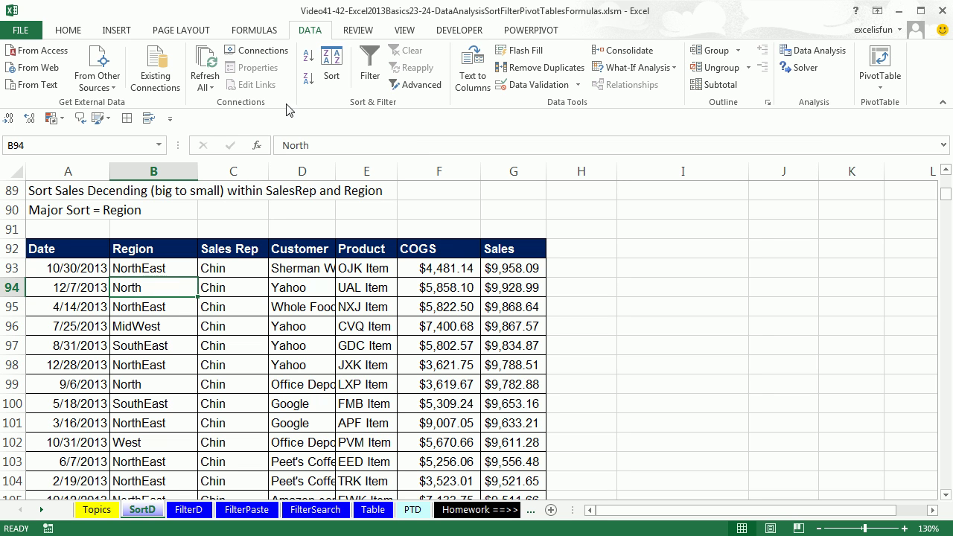
{"action": "left_click", "coordinate": [308, 77]}
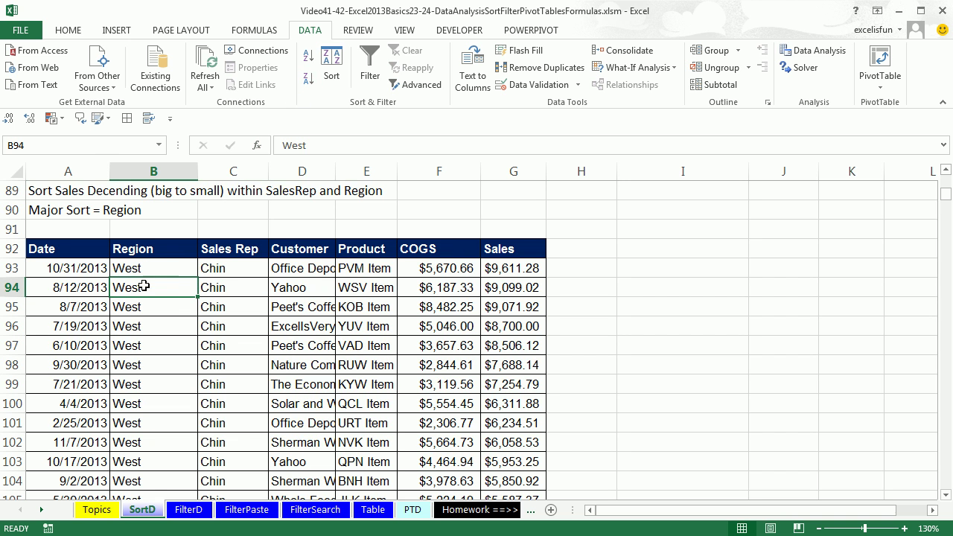
Examine the Sales order within the first two sales rep groups of the West region.
{"action": "left_click_drag", "start_coordinate": [126, 269], "coordinate": [514, 345]}
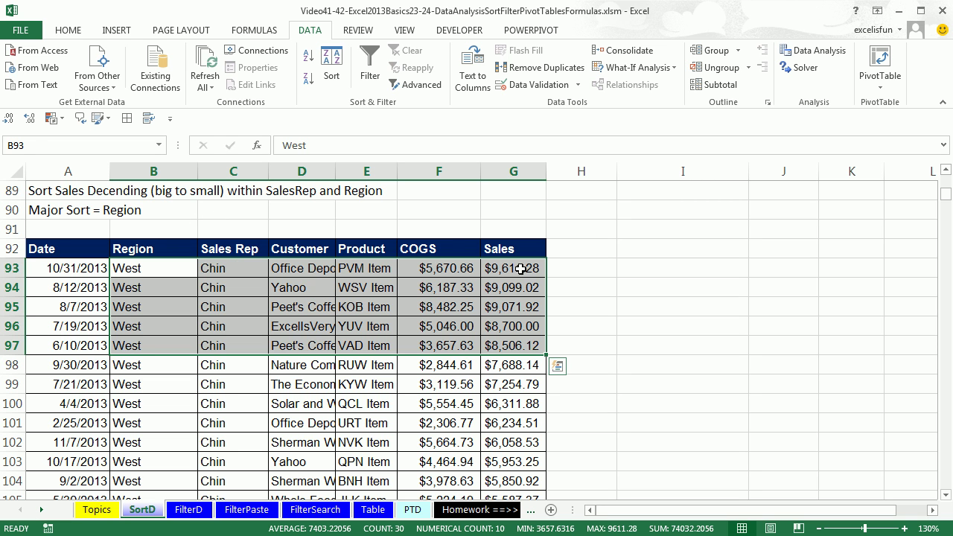
{"action": "scroll", "coordinate": [517, 389], "scroll_direction": "down", "scroll_amount": 6}
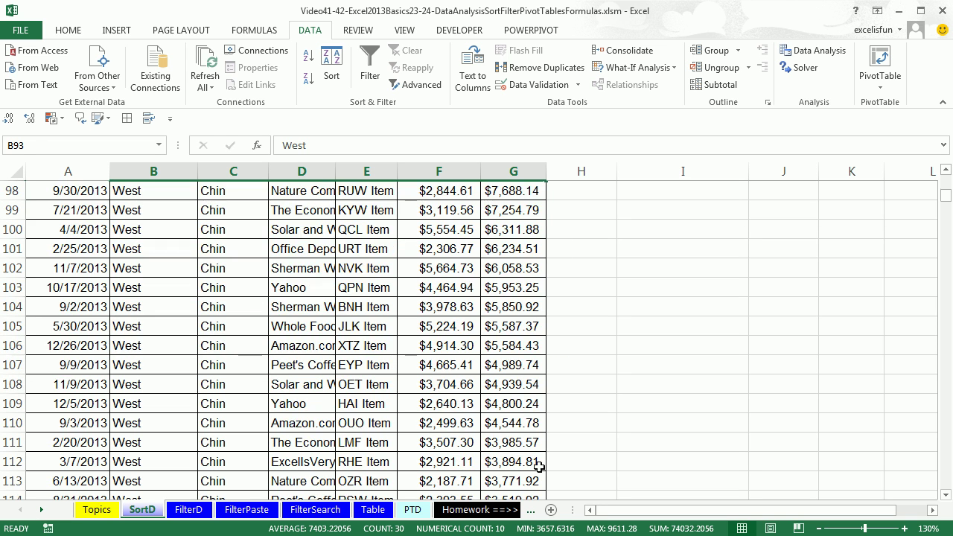
{"action": "scroll", "coordinate": [536, 465], "scroll_direction": "down", "scroll_amount": 8}
{"action": "scroll", "coordinate": [513, 459], "scroll_direction": "up", "scroll_amount": 3}
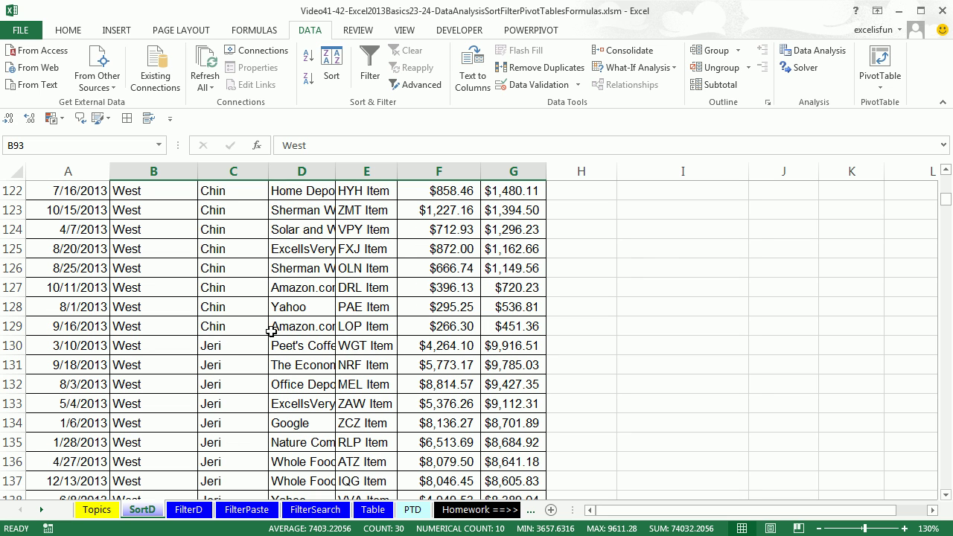
{"action": "left_click_drag", "start_coordinate": [126, 346], "coordinate": [521, 346]}
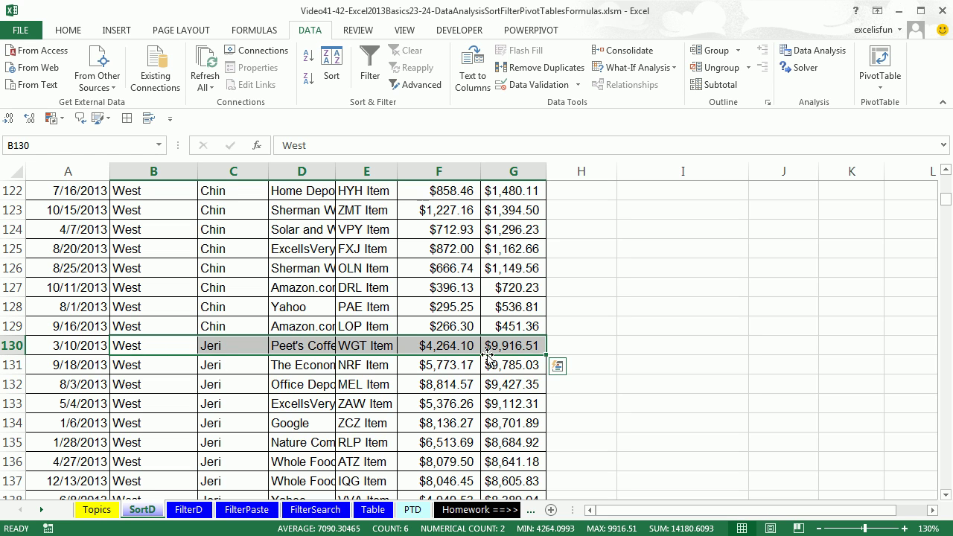
{"action": "scroll", "coordinate": [507, 409], "scroll_direction": "down", "scroll_amount": 5}
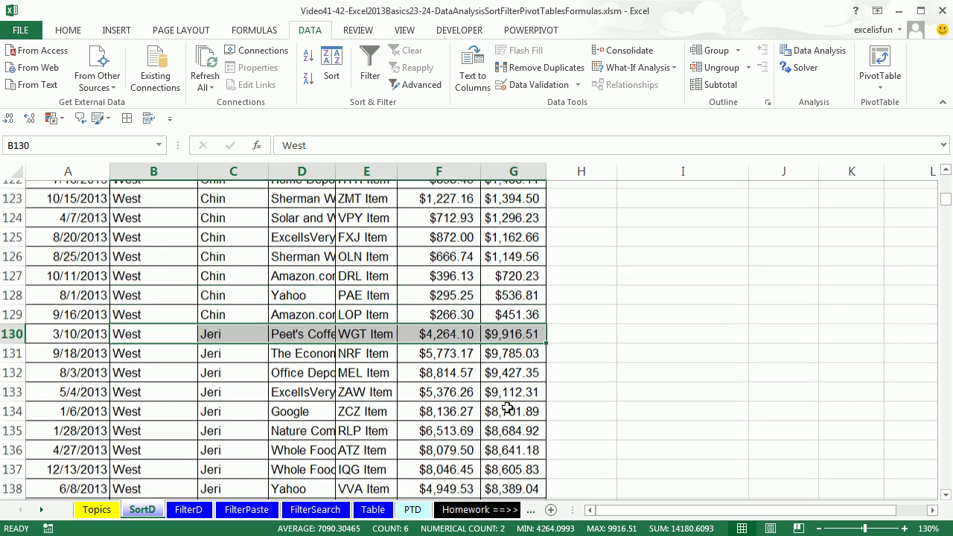
{"action": "scroll", "coordinate": [507, 408], "scroll_direction": "down", "scroll_amount": 8}
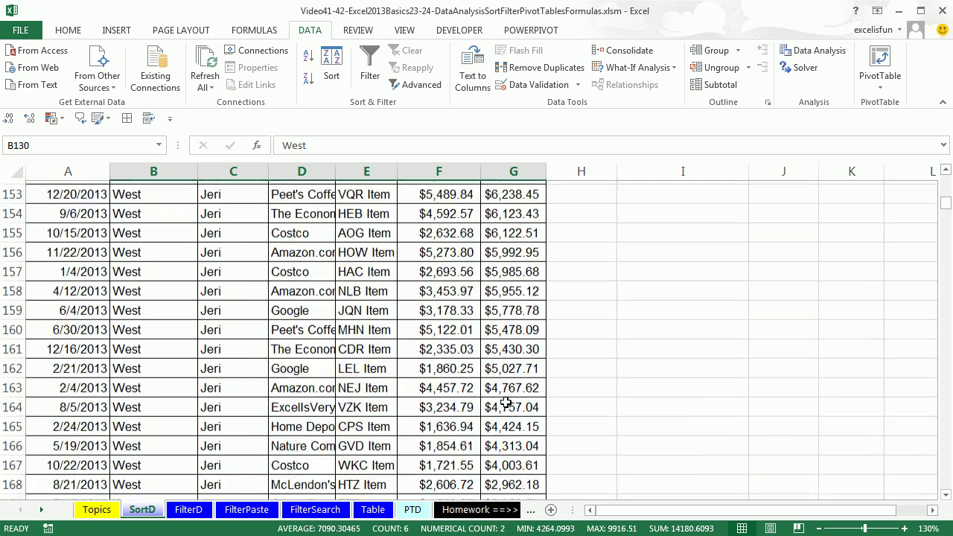
{"action": "scroll", "coordinate": [504, 404], "scroll_direction": "down", "scroll_amount": 6}
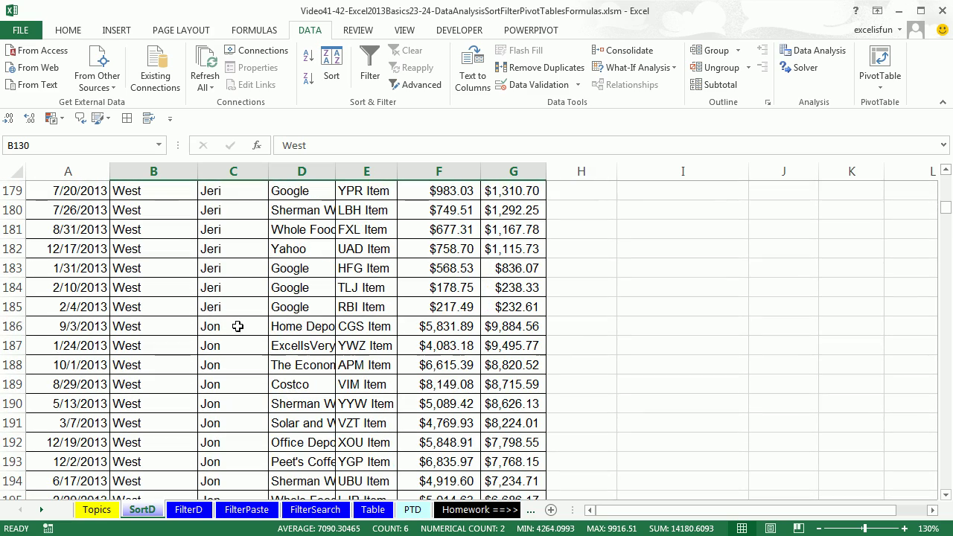
Examine the first record of the third West sales rep and the first SouthEast record in row 413.
{"action": "left_click", "coordinate": [128, 329]}
{"action": "left_click_drag", "start_coordinate": [128, 329], "coordinate": [513, 330]}
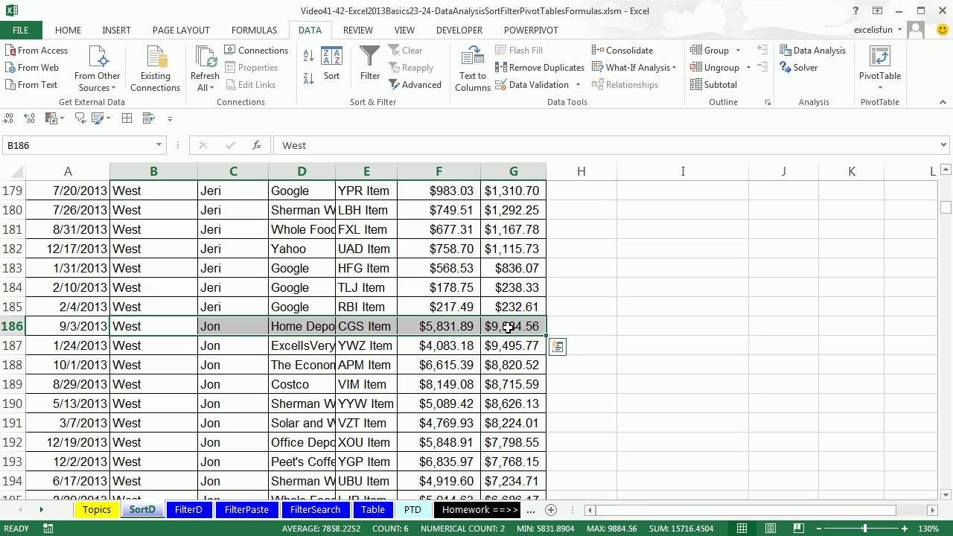
{"action": "scroll", "coordinate": [464, 391], "scroll_direction": "down", "scroll_amount": 20}
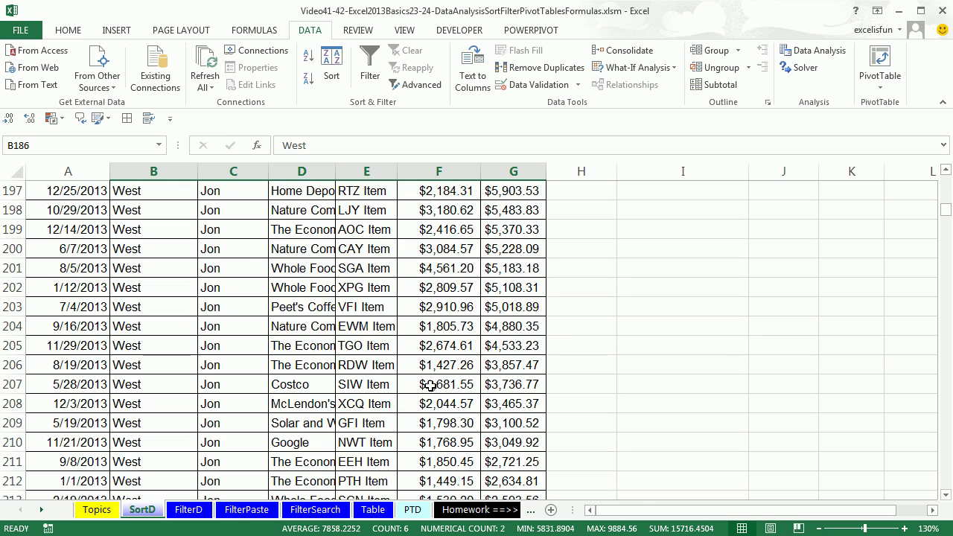
{"action": "scroll", "coordinate": [178, 363], "scroll_direction": "down", "scroll_amount": 20}
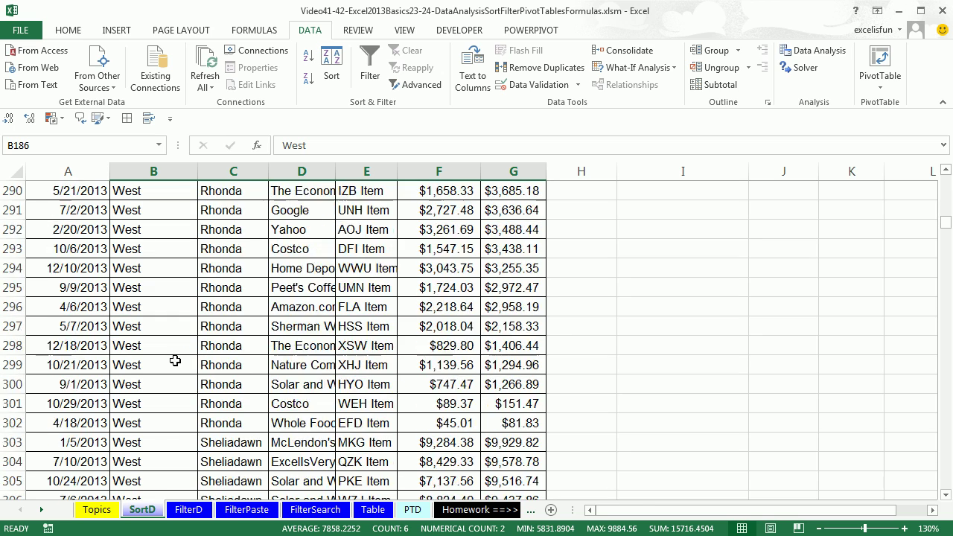
{"action": "left_click_drag", "start_coordinate": [143, 365], "coordinate": [537, 368]}
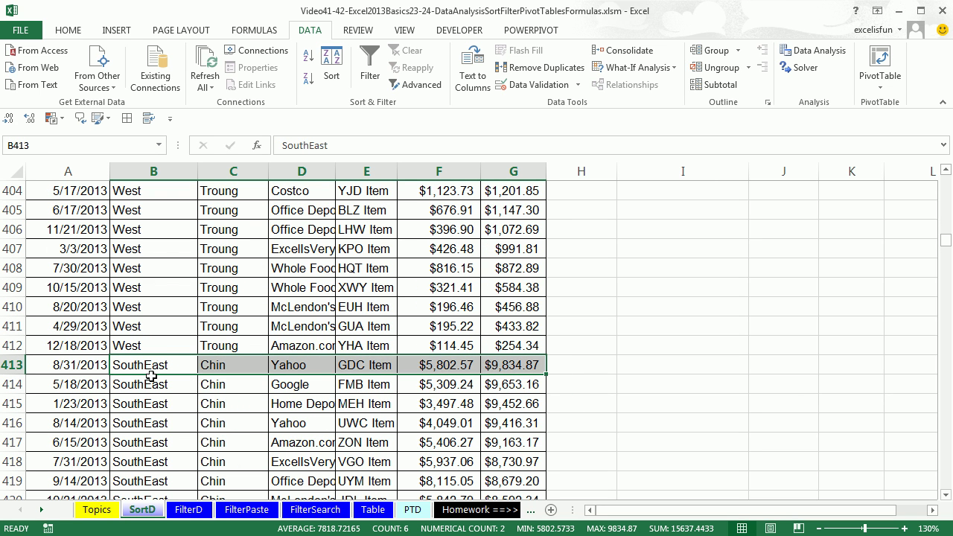
{"action": "left_click", "coordinate": [223, 365]}
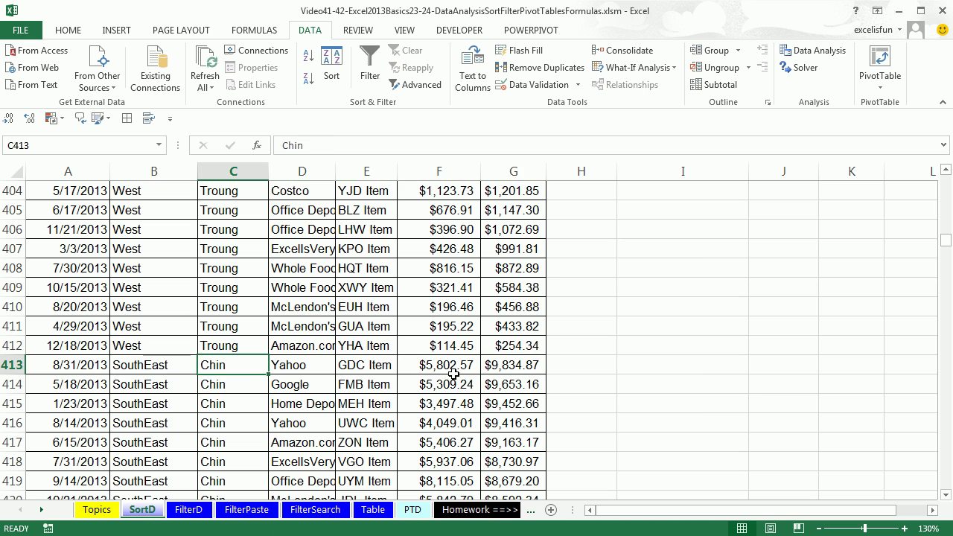
{"action": "left_click", "coordinate": [507, 362]}
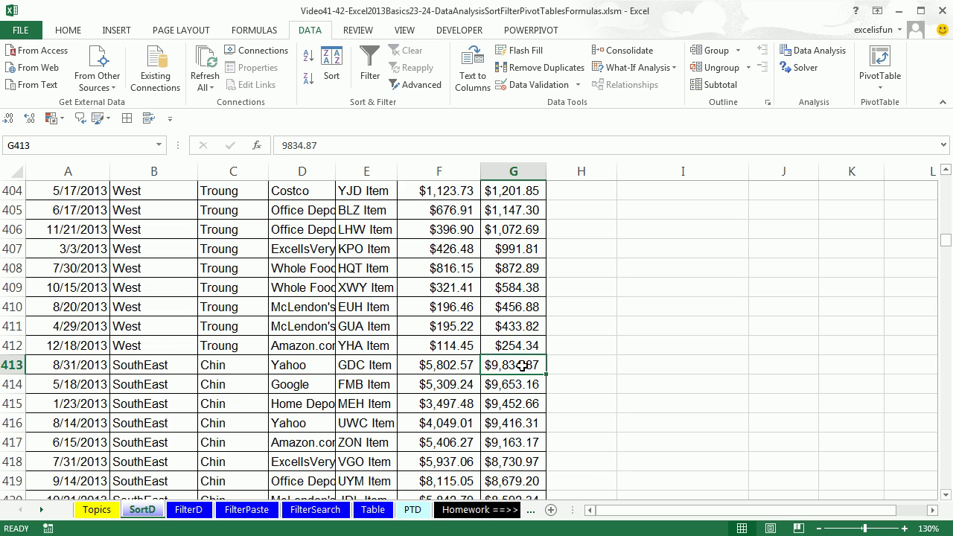
Return to the sales table's header row and switch to the FilterD sheet.
{"action": "key", "text": "ctrl+Up"}
{"action": "scroll", "coordinate": [522, 365], "scroll_direction": "up", "scroll_amount": 3}
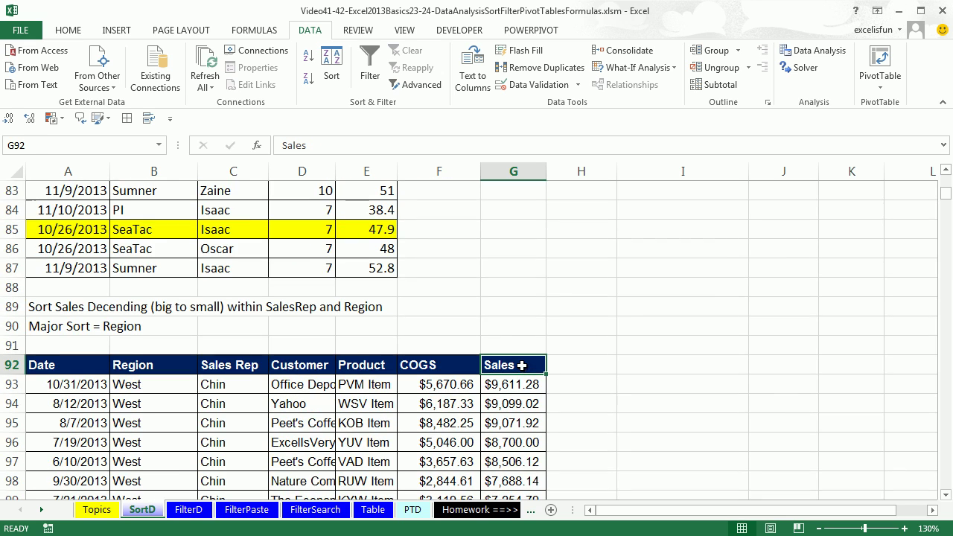
{"action": "scroll", "coordinate": [522, 365], "scroll_direction": "down", "scroll_amount": 1}
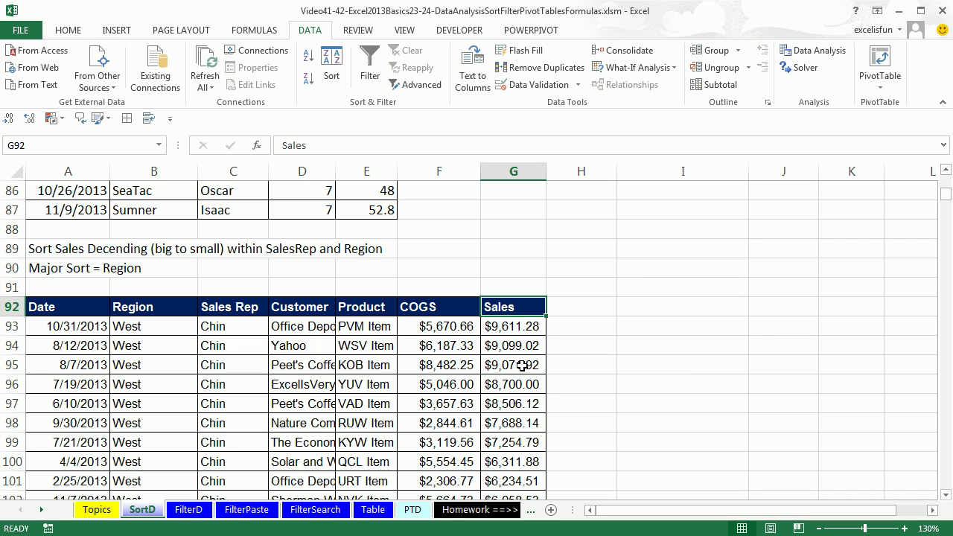
{"action": "left_click", "coordinate": [187, 510]}
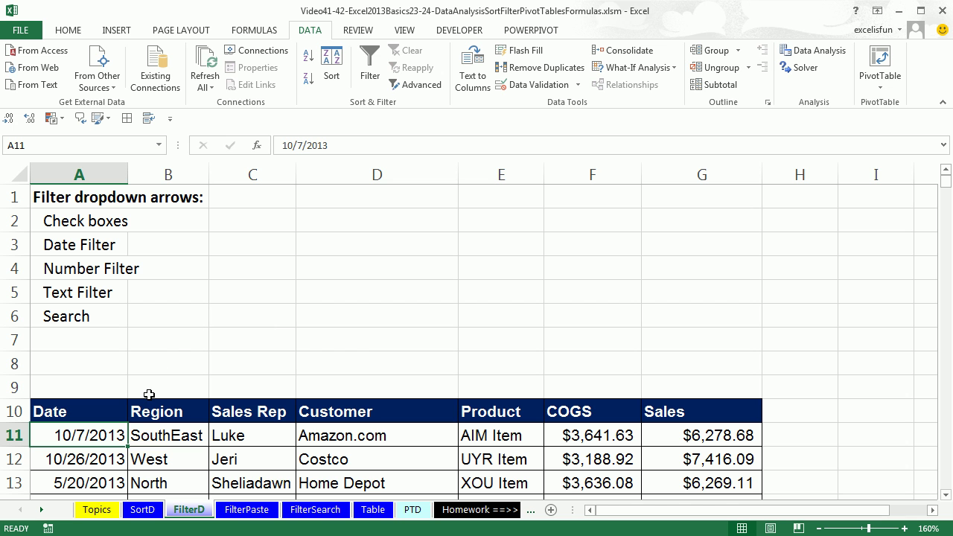
Turn on filtering for the sales table on the FilterD sheet.
{"action": "scroll", "coordinate": [151, 393], "scroll_direction": "down", "scroll_amount": 2}
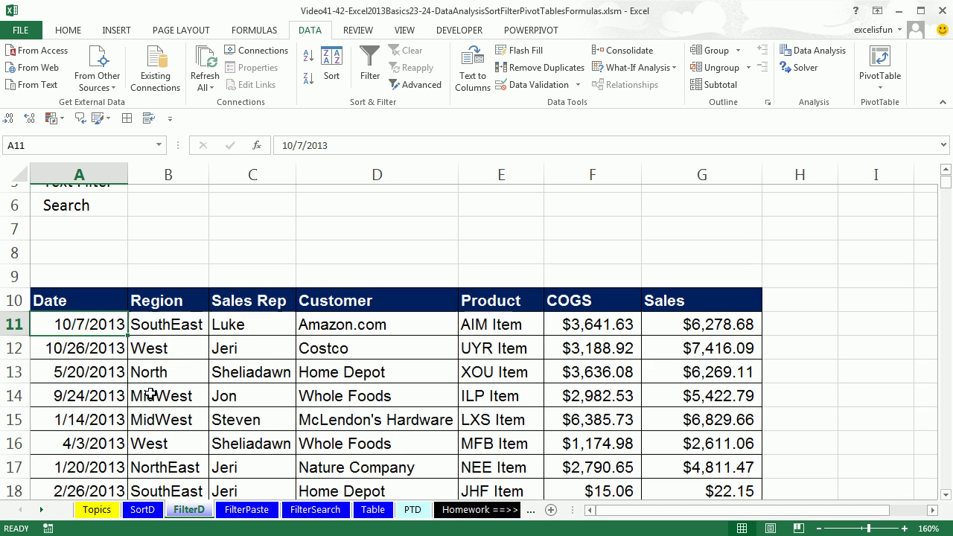
{"action": "left_click", "coordinate": [187, 316]}
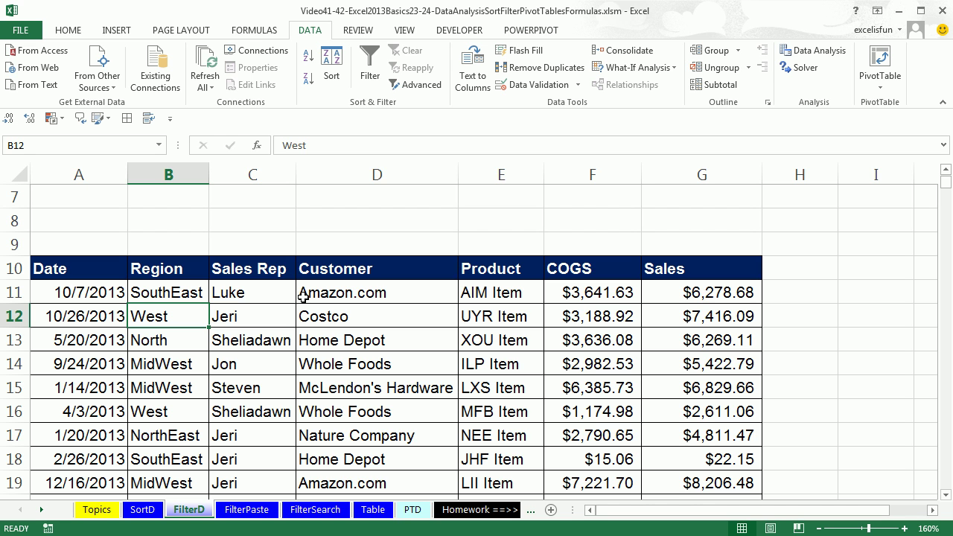
{"action": "left_click", "coordinate": [370, 74]}
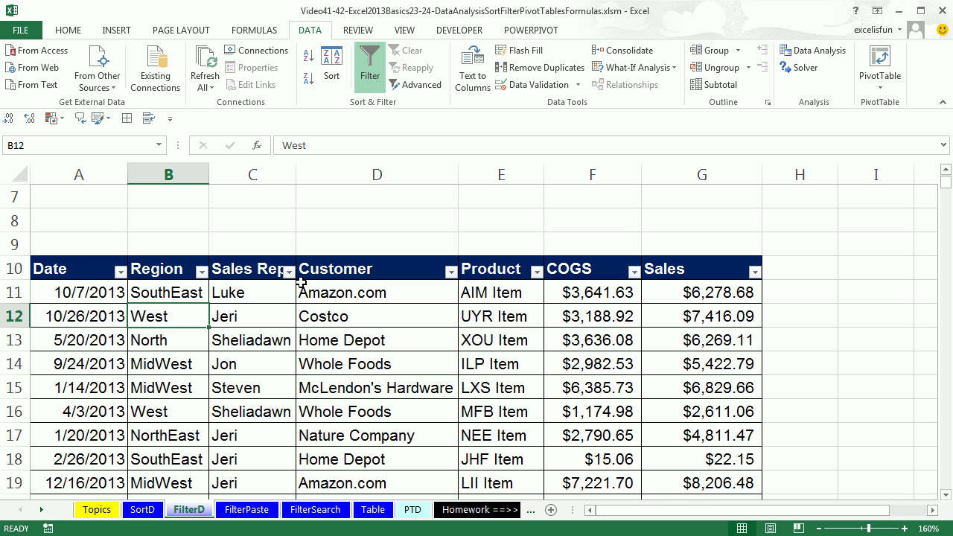
Examine the date, text and number filter options offered for the Date, Region and COGS columns.
{"action": "left_click", "coordinate": [120, 272]}
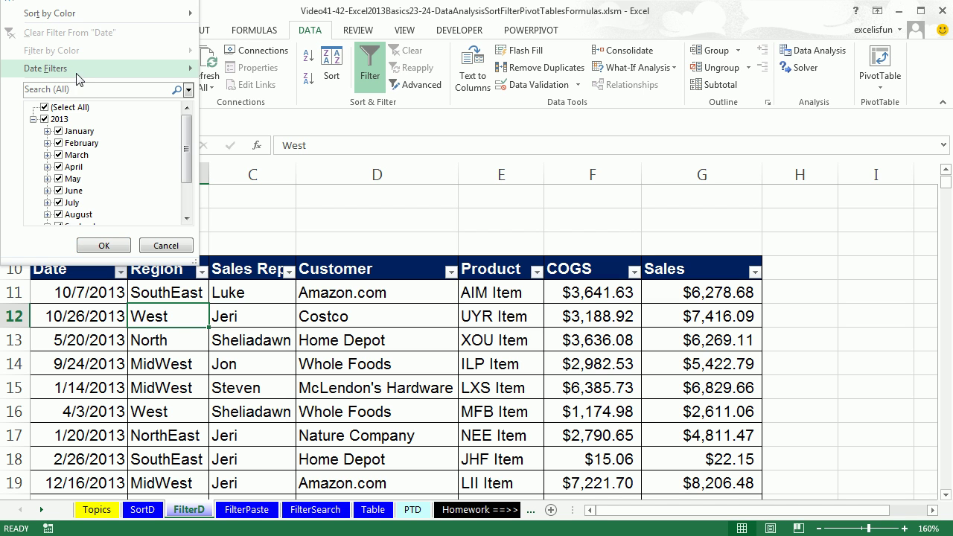
{"action": "mouse_move", "coordinate": [77, 74]}
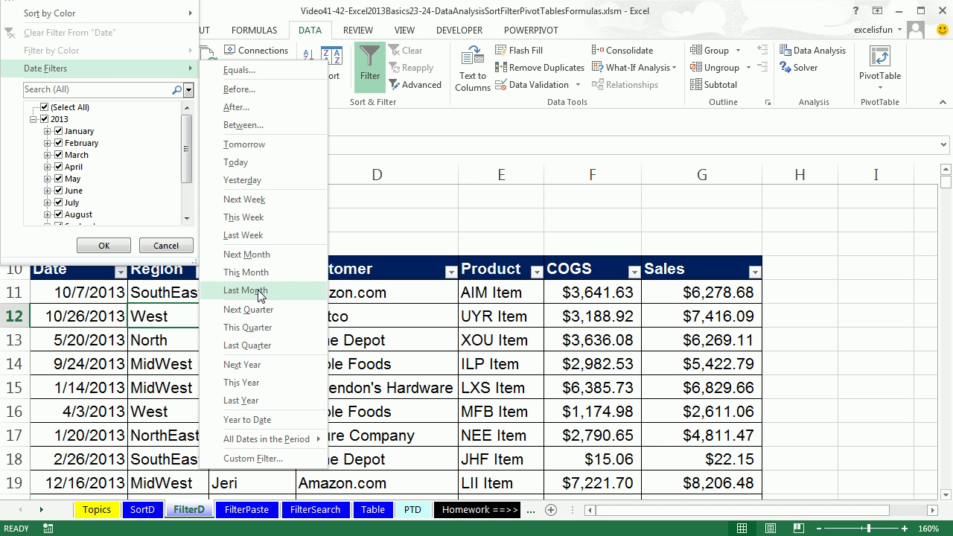
{"action": "key", "text": "Escape"}
{"action": "key", "text": "Escape"}
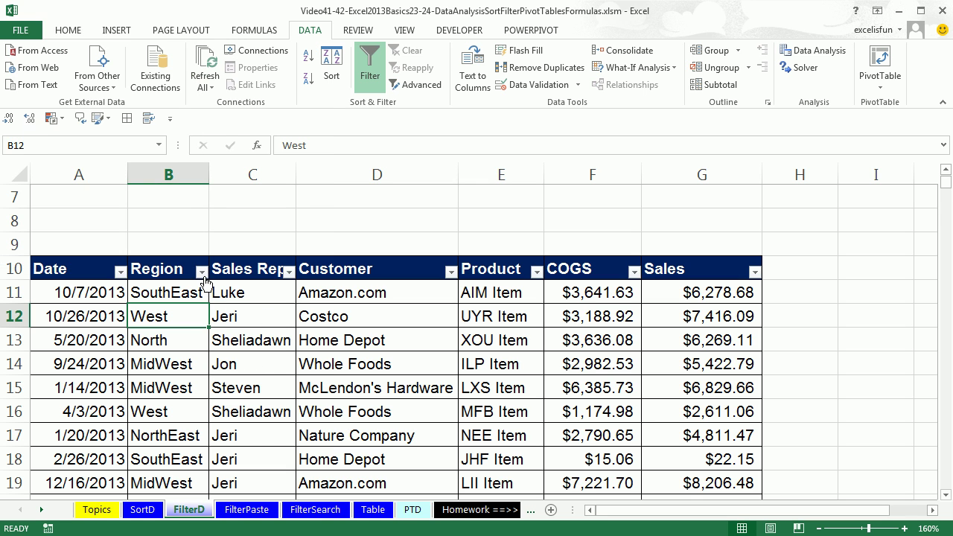
{"action": "left_click", "coordinate": [201, 272]}
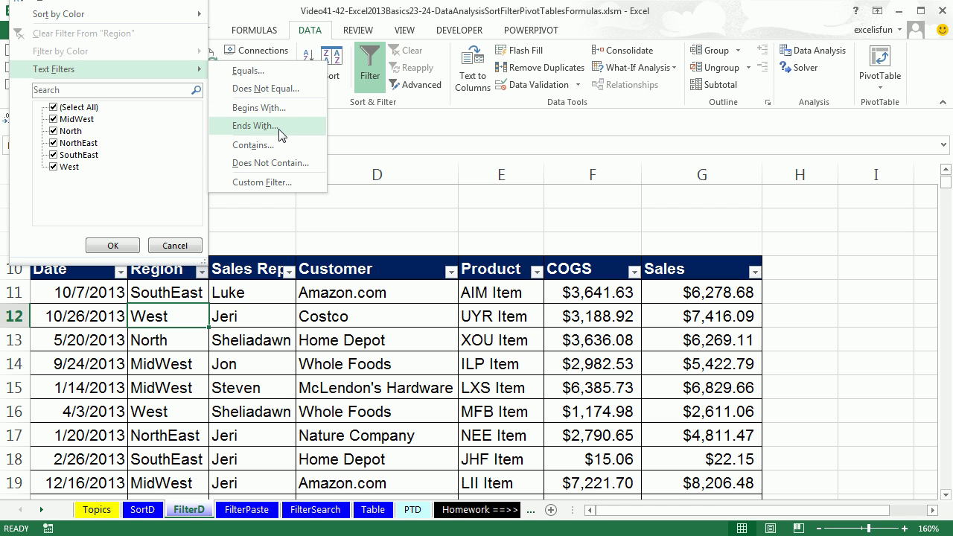
{"action": "key", "text": "Escape"}
{"action": "key", "text": "Escape"}
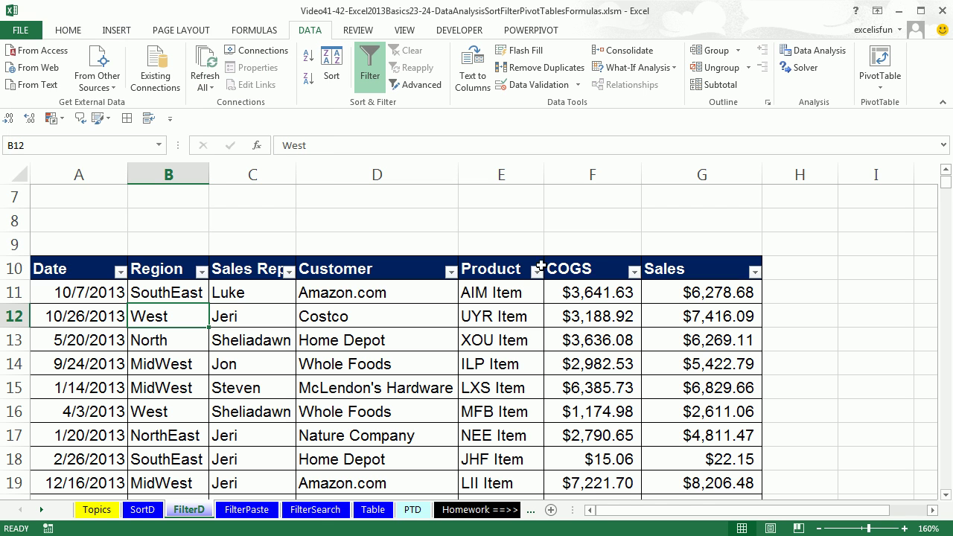
{"action": "left_click", "coordinate": [634, 274]}
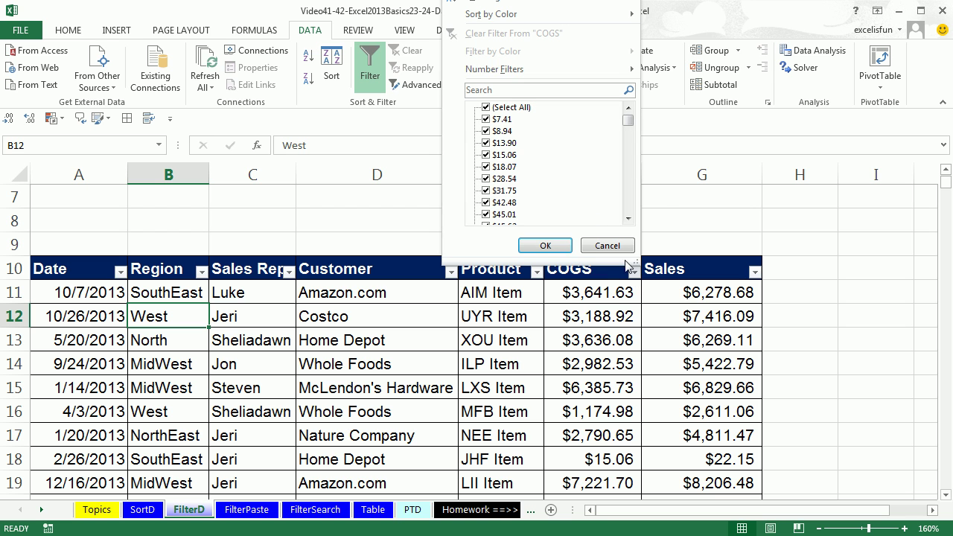
{"action": "mouse_move", "coordinate": [504, 79]}
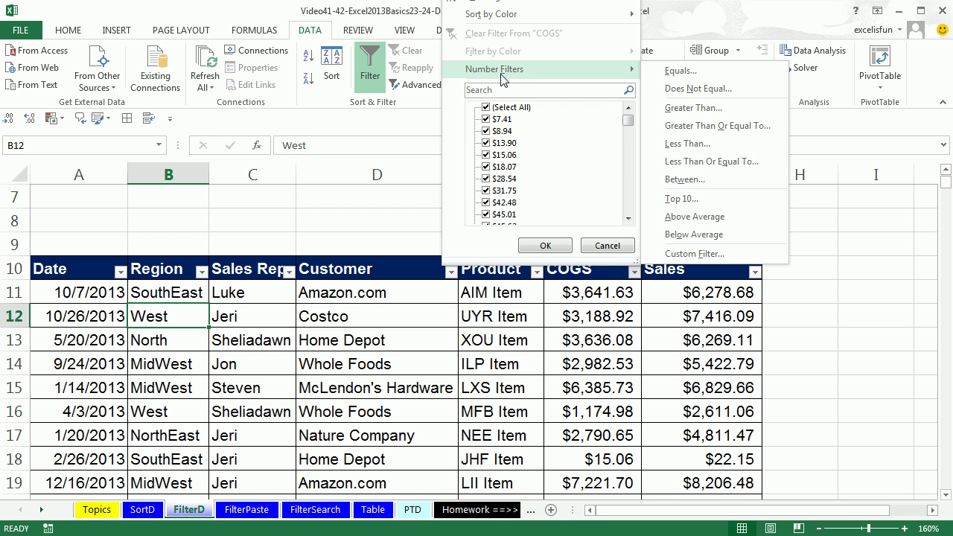
{"action": "key", "text": "Escape"}
{"action": "key", "text": "Escape"}
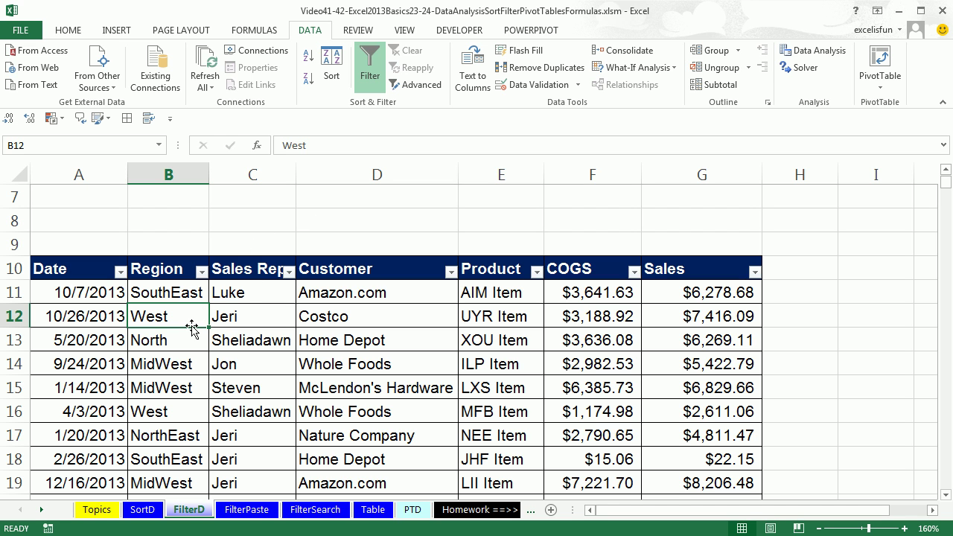
Filter the Region column to show only West records.
{"action": "left_click", "coordinate": [202, 272]}
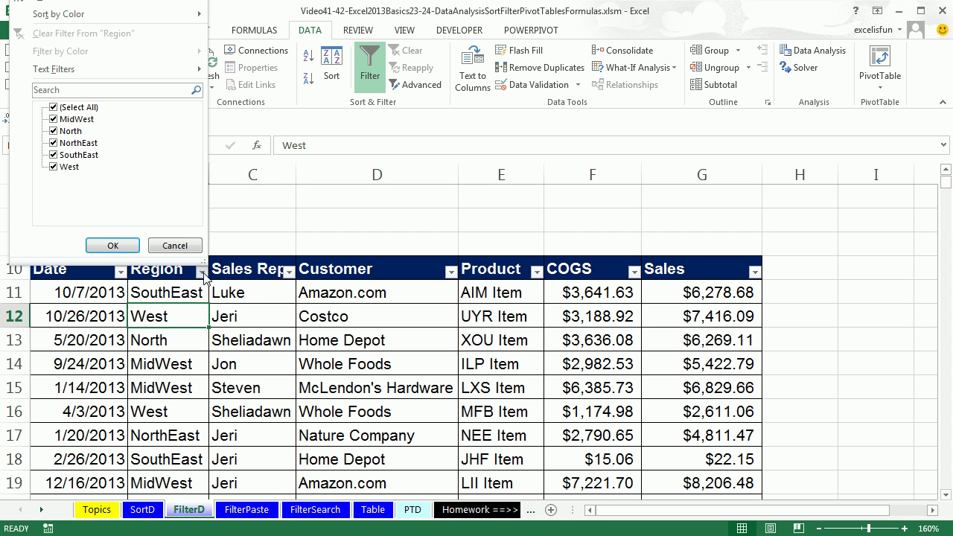
{"action": "left_click", "coordinate": [53, 108]}
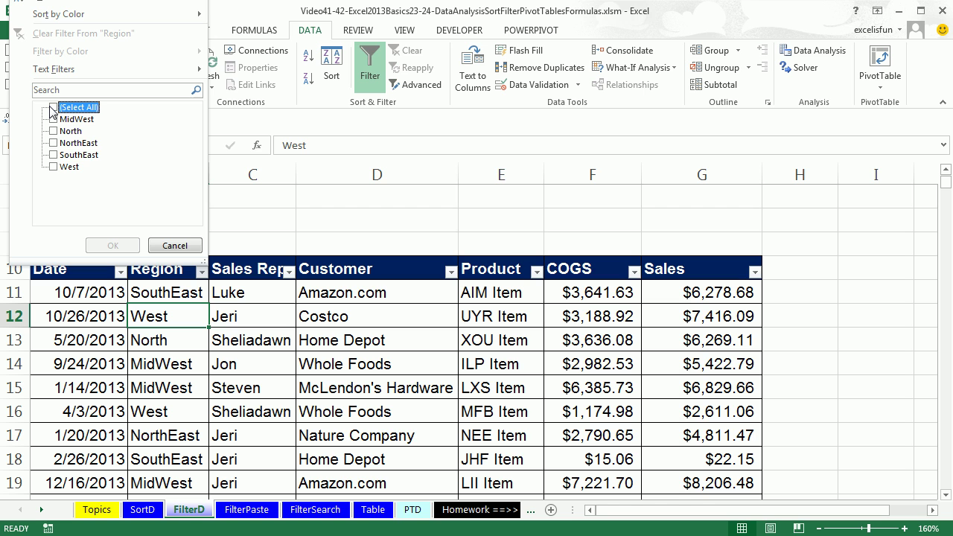
{"action": "left_click", "coordinate": [53, 167]}
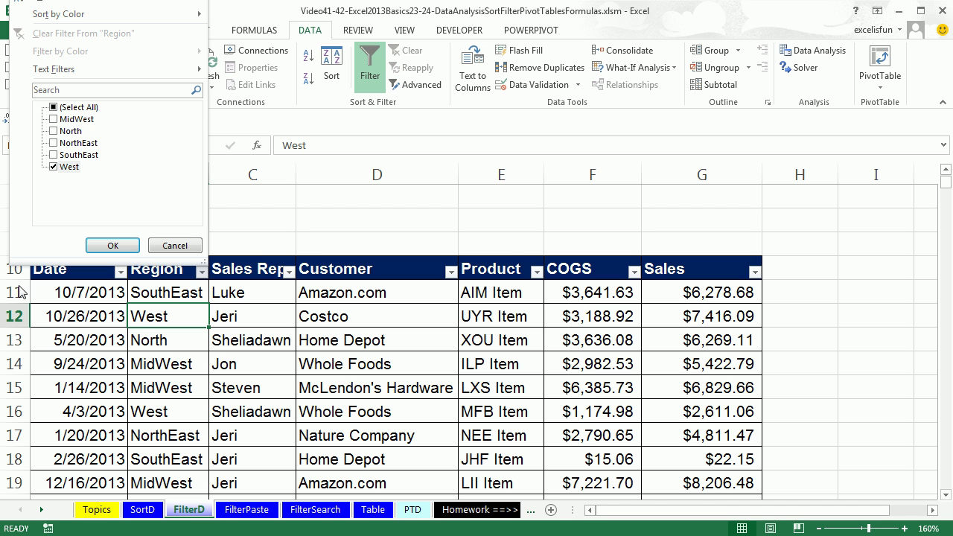
{"action": "left_click", "coordinate": [113, 246]}
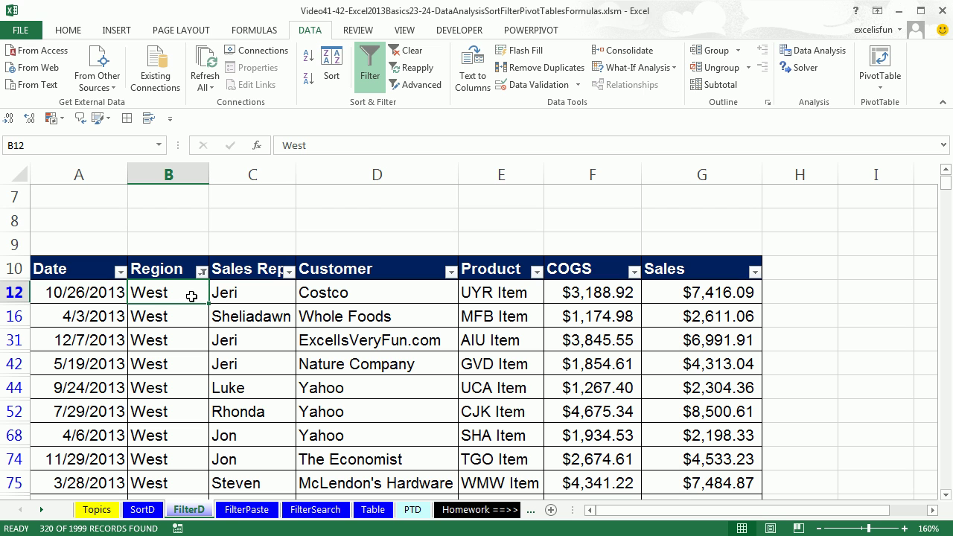
Copy the filtered West table with its headers and paste it into the FilterPaste sheet at cell A1.
{"action": "left_click", "coordinate": [160, 316]}
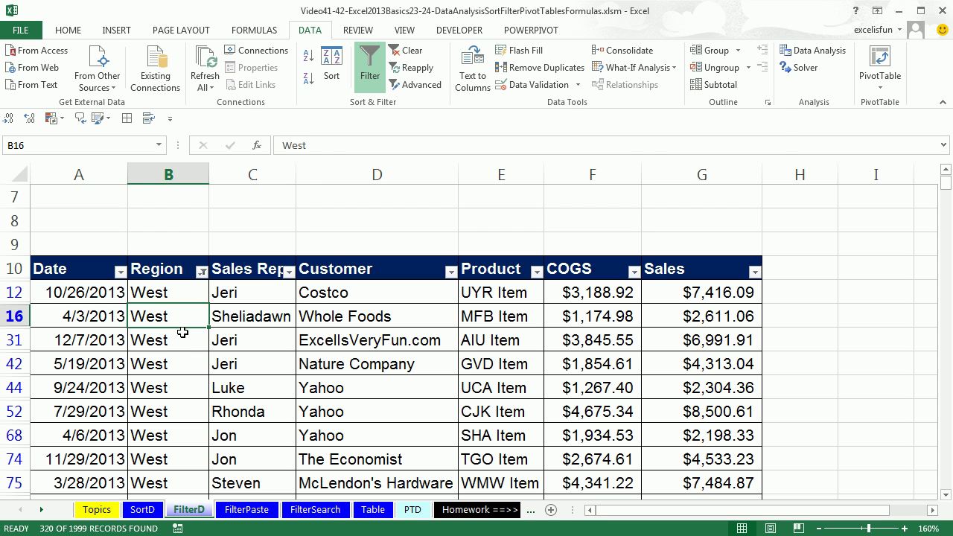
{"action": "key", "text": "ctrl+shift+8"}
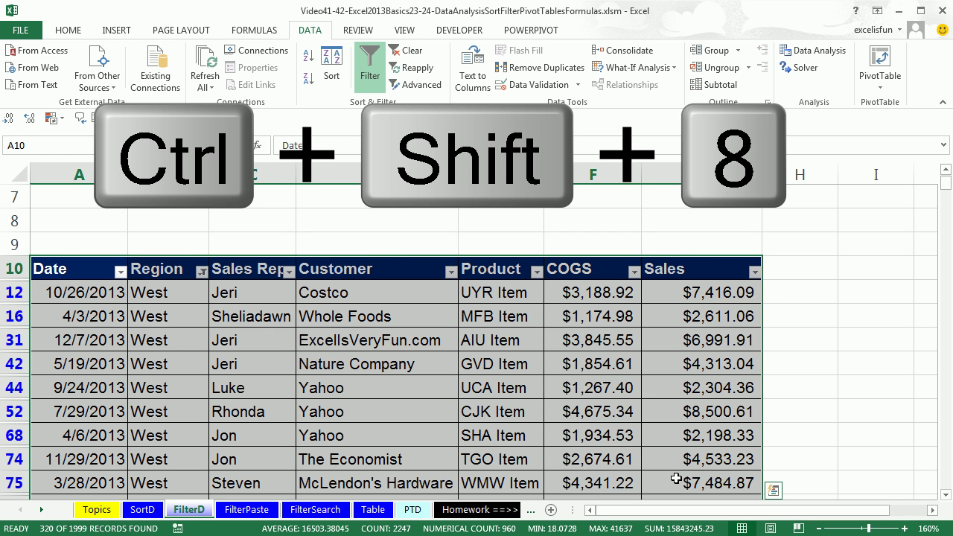
{"action": "key", "text": "ctrl+c"}
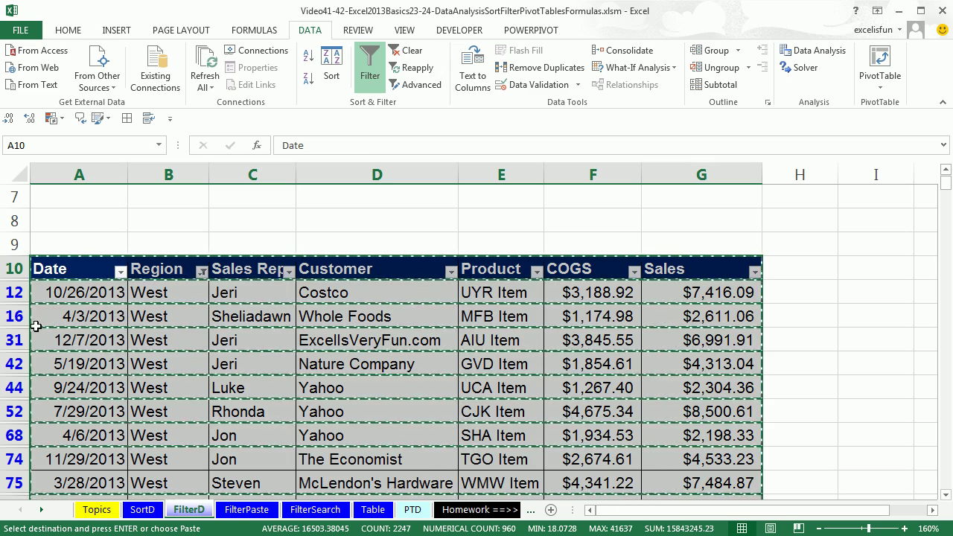
{"action": "left_click", "coordinate": [247, 509]}
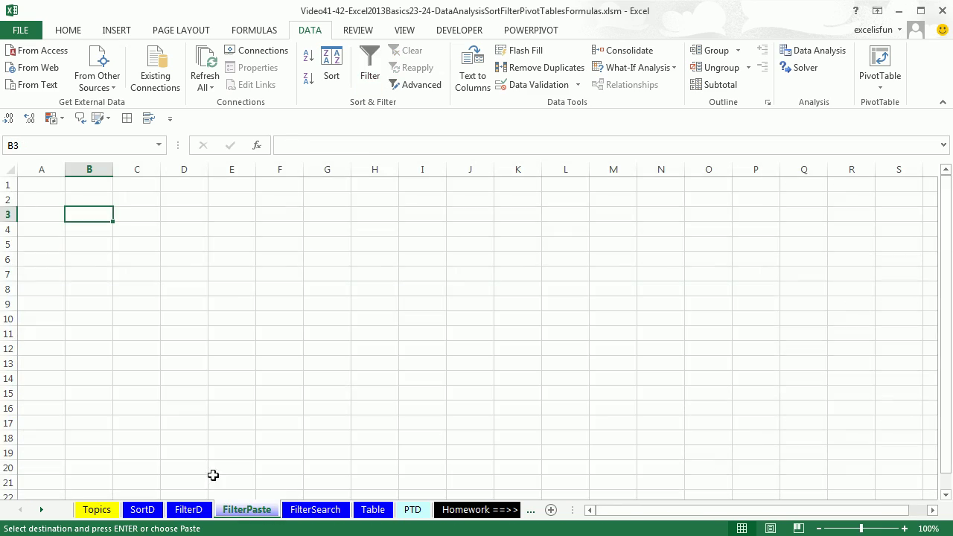
{"action": "left_click", "coordinate": [40, 188]}
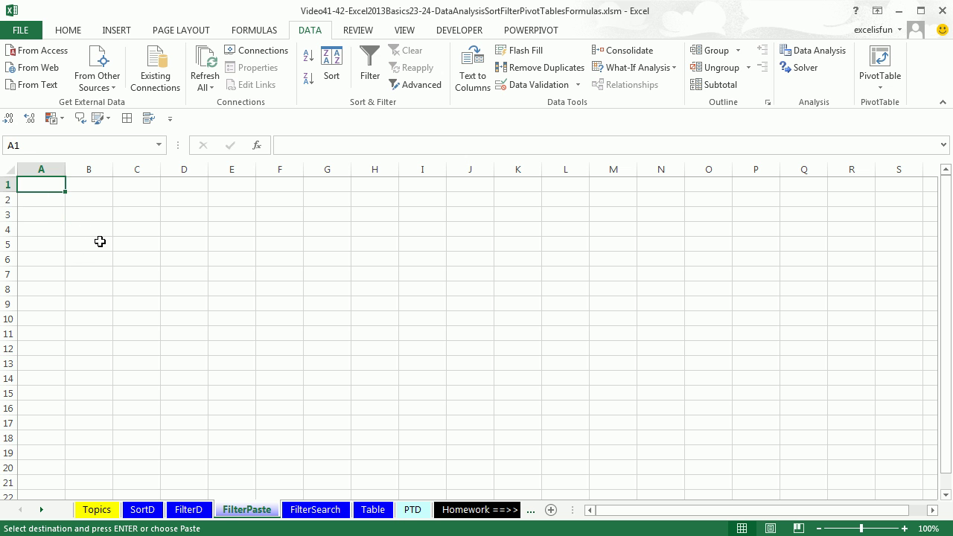
{"action": "key", "text": "ctrl+v"}
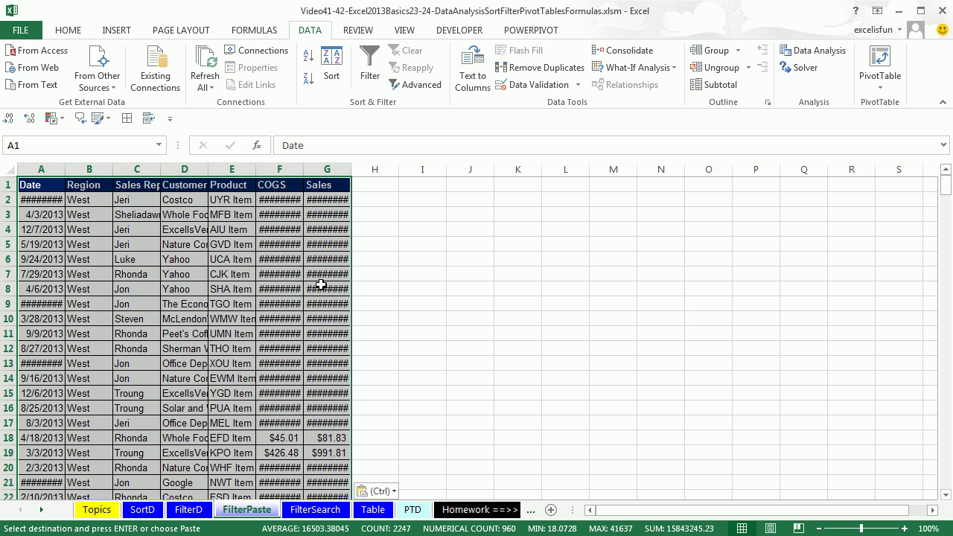
Autofit the widths of columns A through G on the FilterPaste sheet.
{"action": "scroll", "coordinate": [239, 325], "scroll_direction": "down", "scroll_amount": 17}
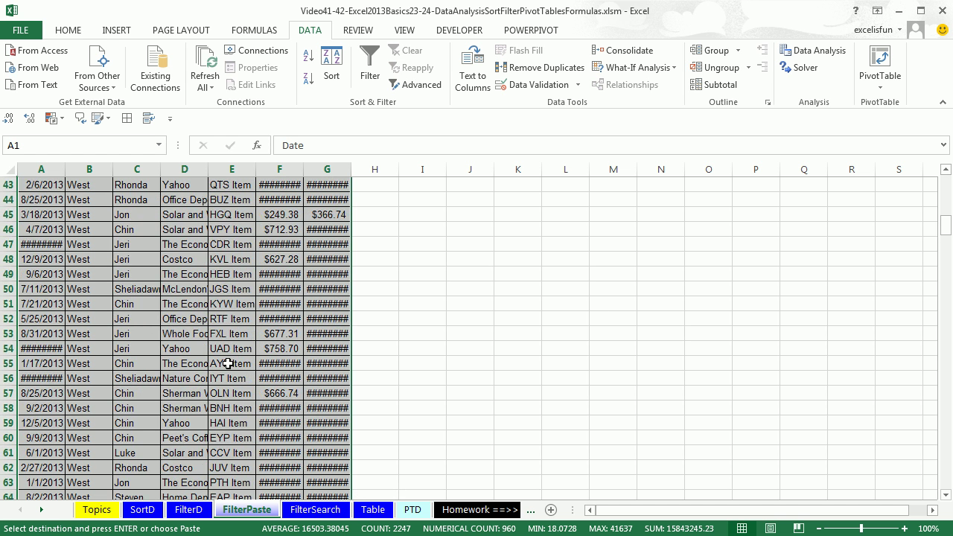
{"action": "scroll", "coordinate": [136, 423], "scroll_direction": "up", "scroll_amount": 17}
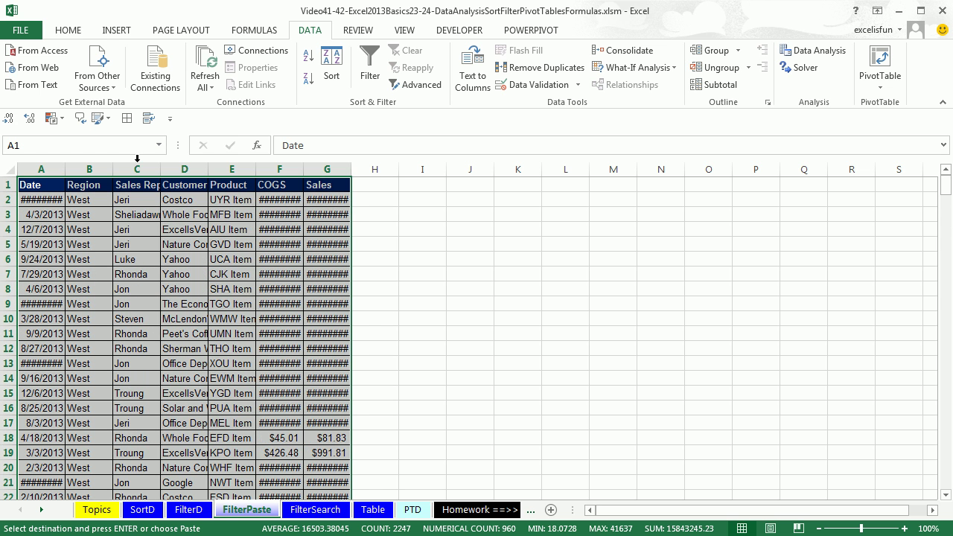
{"action": "left_click_drag", "start_coordinate": [42, 167], "coordinate": [330, 168]}
{"action": "double_click", "coordinate": [305, 170]}
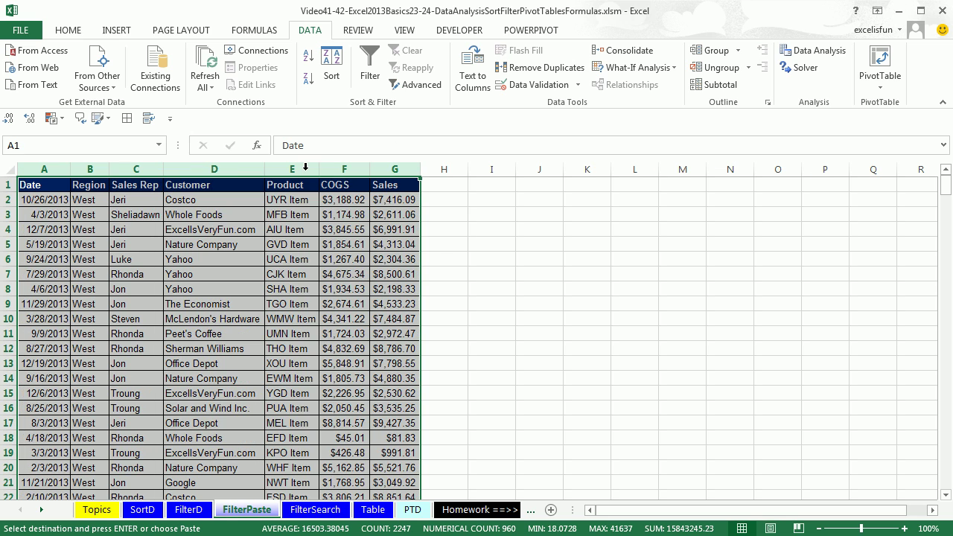
Return to the FilterD sheet, cancel the copy mode and clear the Region filter.
{"action": "left_click", "coordinate": [189, 509]}
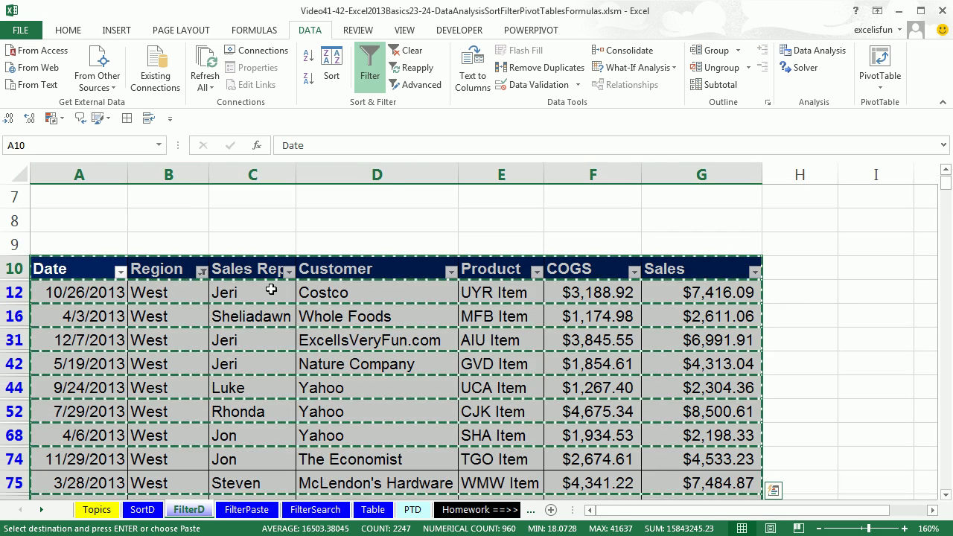
{"action": "key", "text": "Escape"}
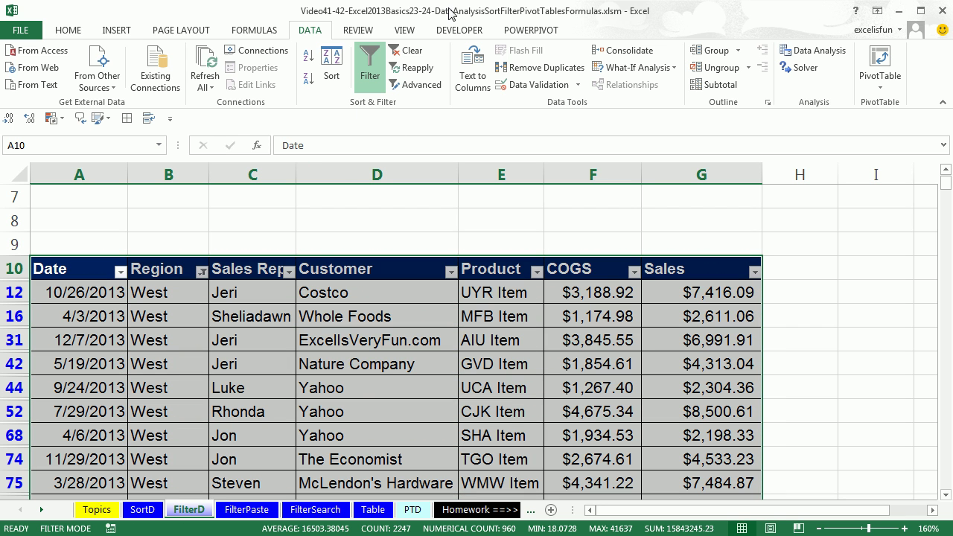
{"action": "left_click", "coordinate": [412, 51]}
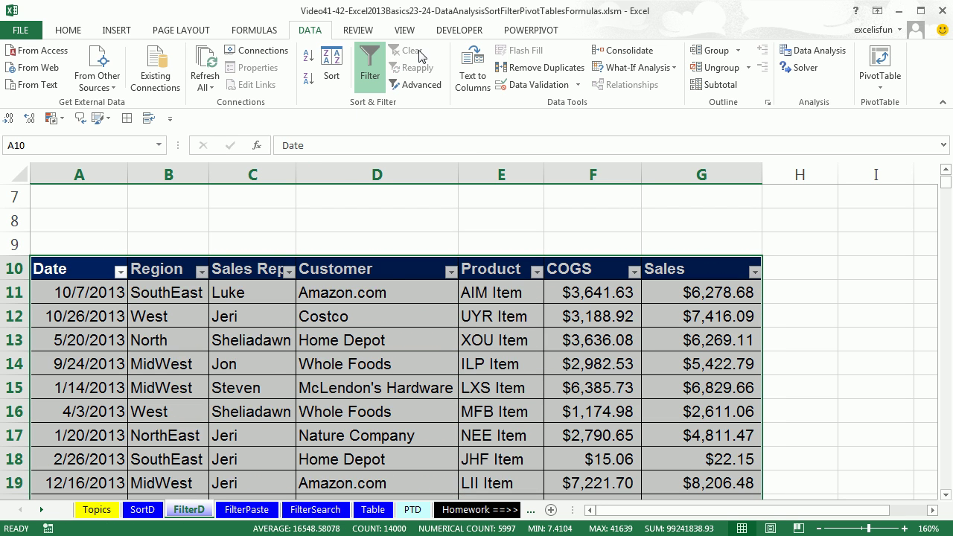
Filter the Date column to Last Week.
{"action": "left_click", "coordinate": [120, 272]}
{"action": "mouse_move", "coordinate": [64, 68]}
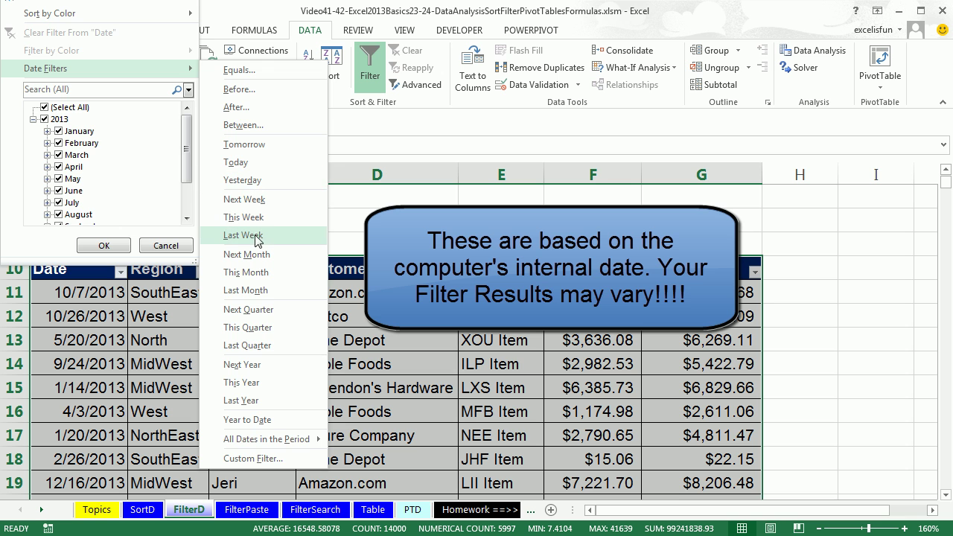
{"action": "left_click", "coordinate": [244, 236]}
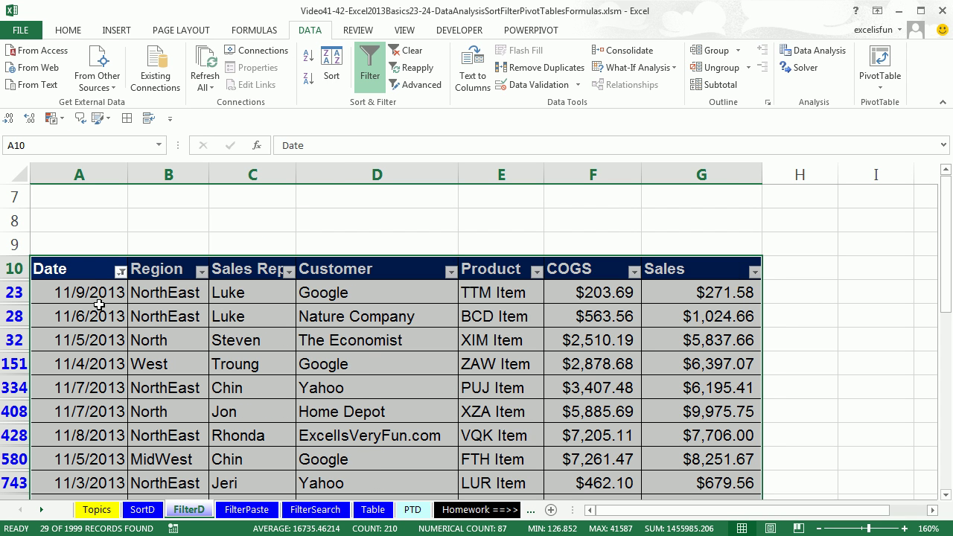
Copy the date-filtered table and paste it into the FilterPaste sheet at A323, leaving one blank row below the West records.
{"action": "key", "text": "ctrl+shift+8"}
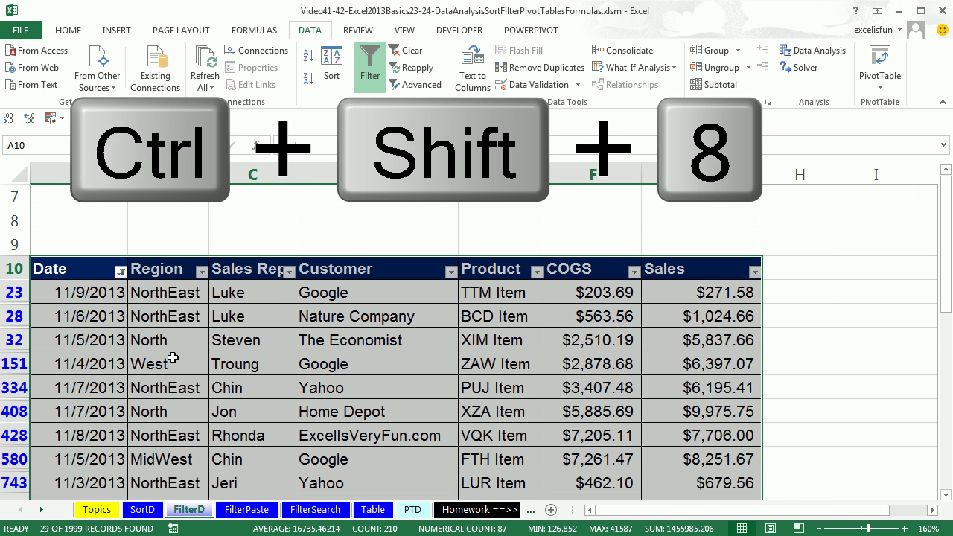
{"action": "key", "text": "ctrl+c"}
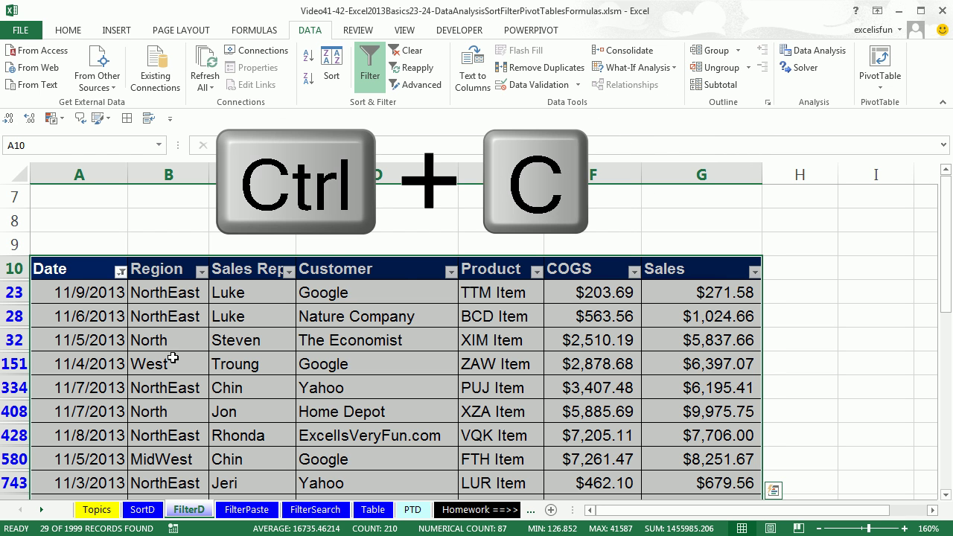
{"action": "left_click", "coordinate": [249, 511]}
{"action": "left_click", "coordinate": [41, 216]}
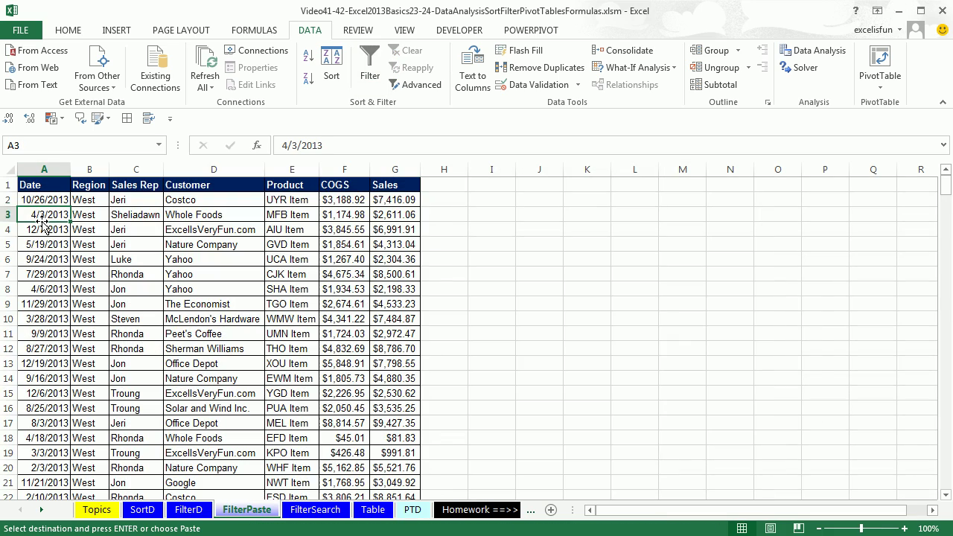
{"action": "key", "text": "ctrl+Down"}
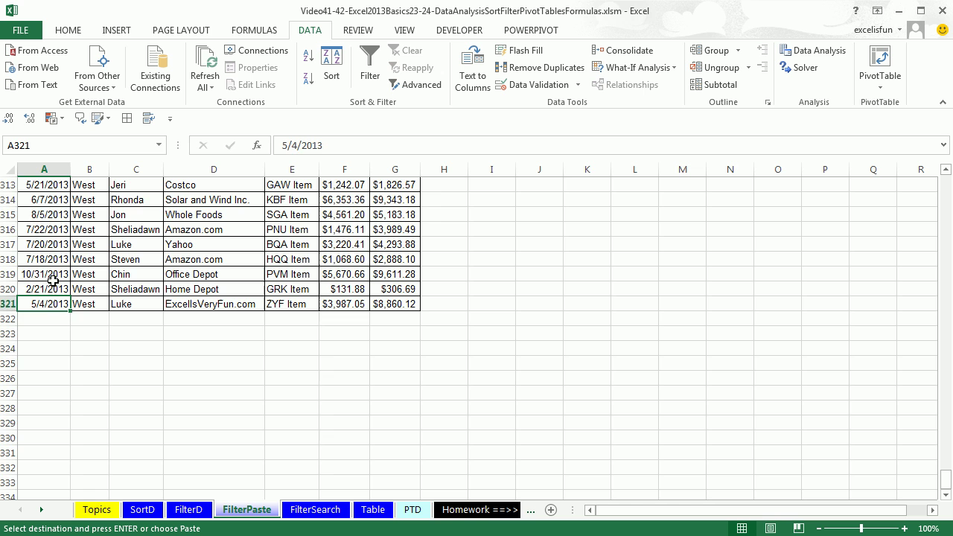
{"action": "left_click", "coordinate": [53, 332]}
{"action": "key", "text": "ctrl+v"}
{"action": "scroll", "coordinate": [251, 361], "scroll_direction": "down", "scroll_amount": 7}
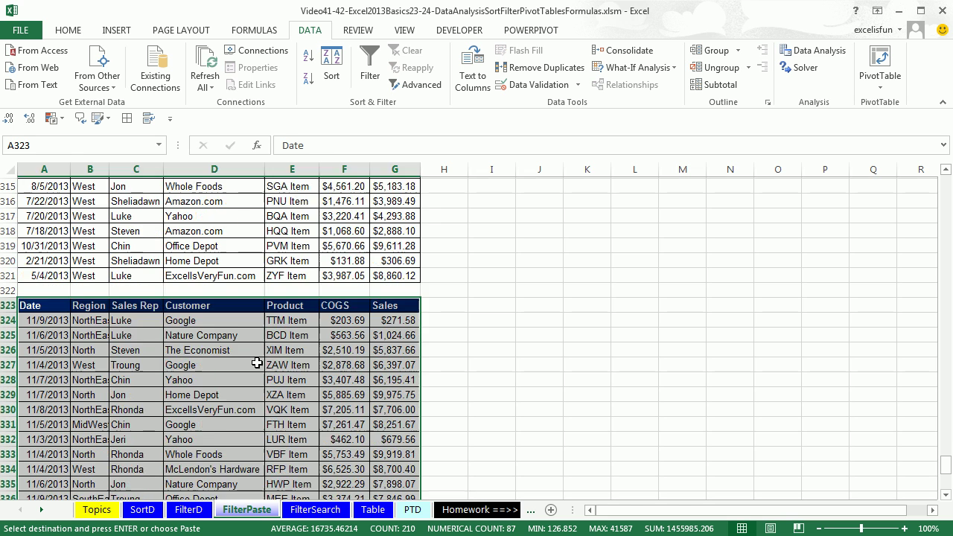
{"action": "scroll", "coordinate": [245, 369], "scroll_direction": "up", "scroll_amount": 4}
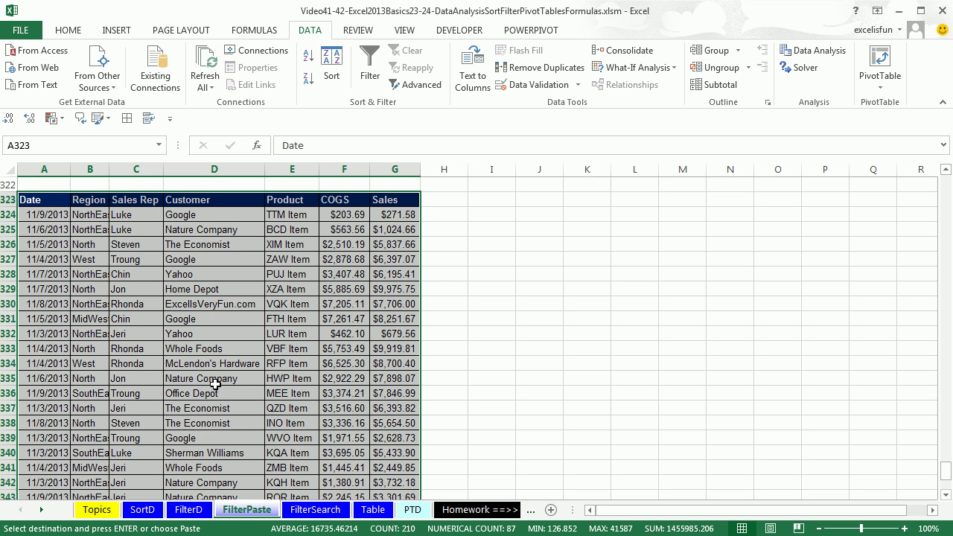
Return to the FilterD sheet, cancel the copy mode and clear the Date filter.
{"action": "left_click", "coordinate": [190, 511]}
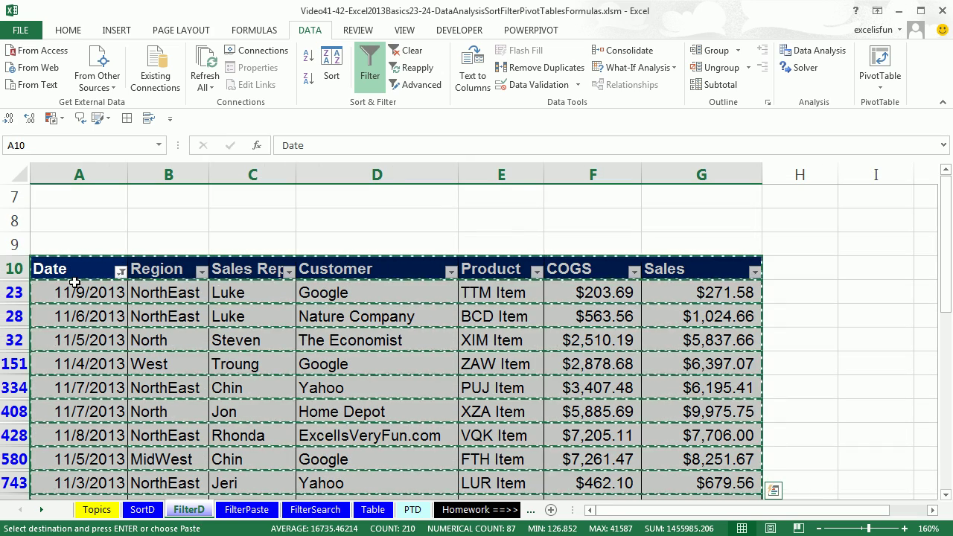
{"action": "key", "text": "Escape"}
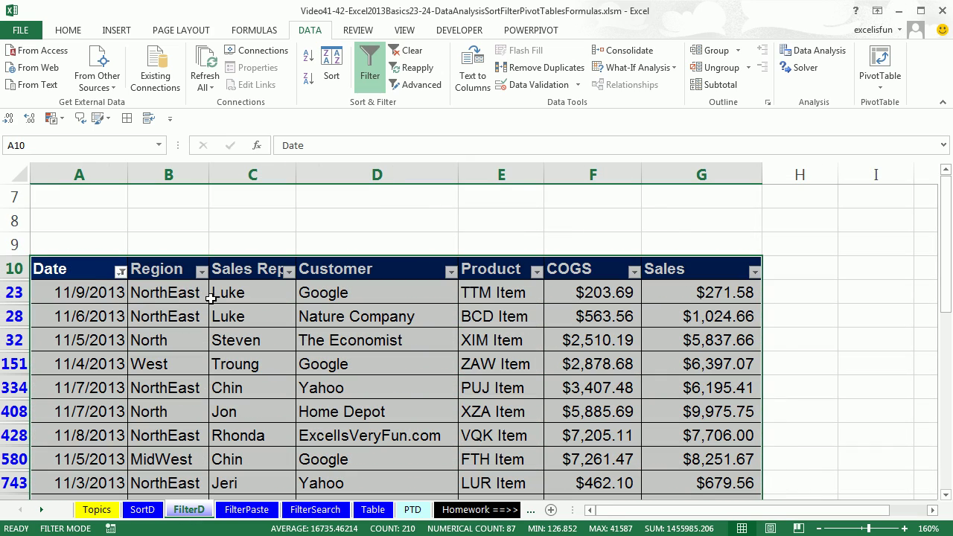
{"action": "left_click", "coordinate": [412, 52]}
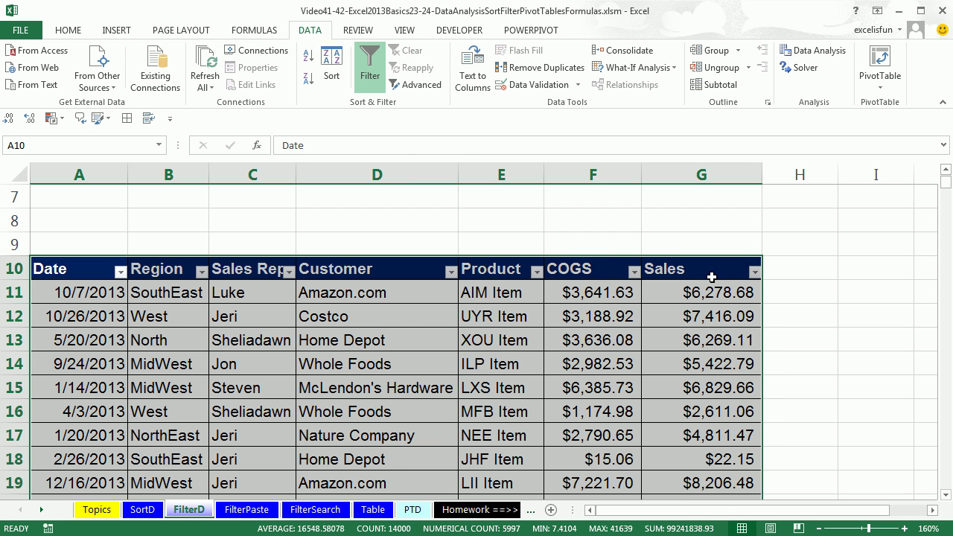
Filter the Sales column to the top 5 items.
{"action": "left_click", "coordinate": [755, 272]}
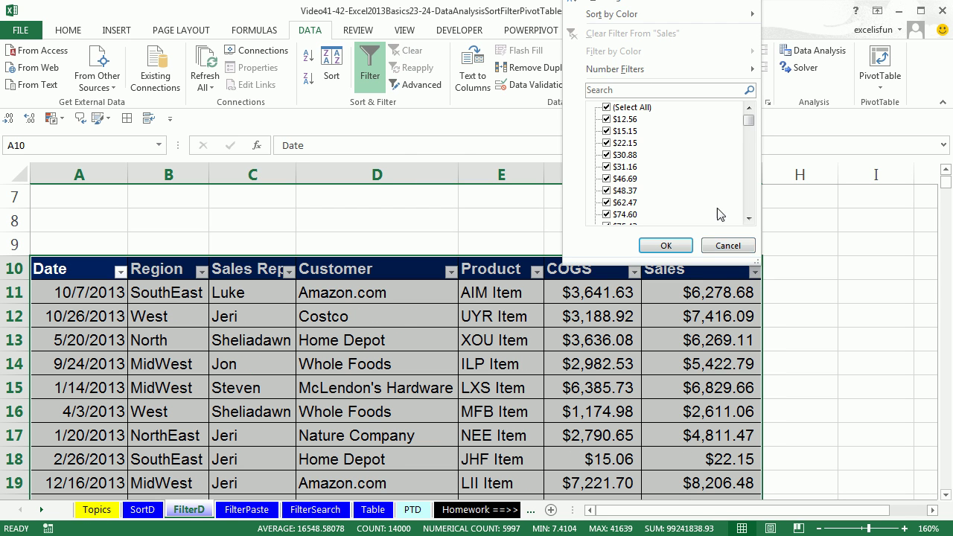
{"action": "mouse_move", "coordinate": [648, 69]}
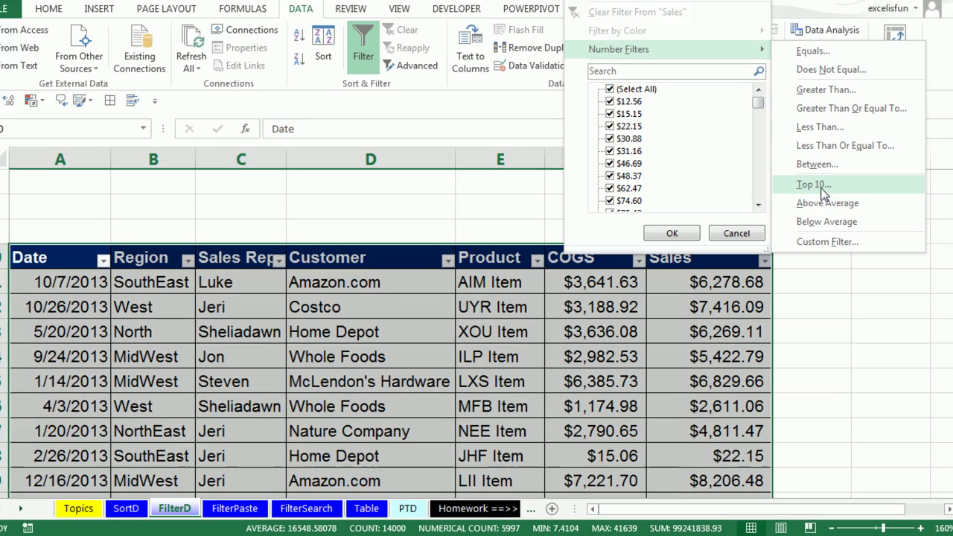
{"action": "left_click", "coordinate": [808, 199]}
{"action": "left_click", "coordinate": [523, 207]}
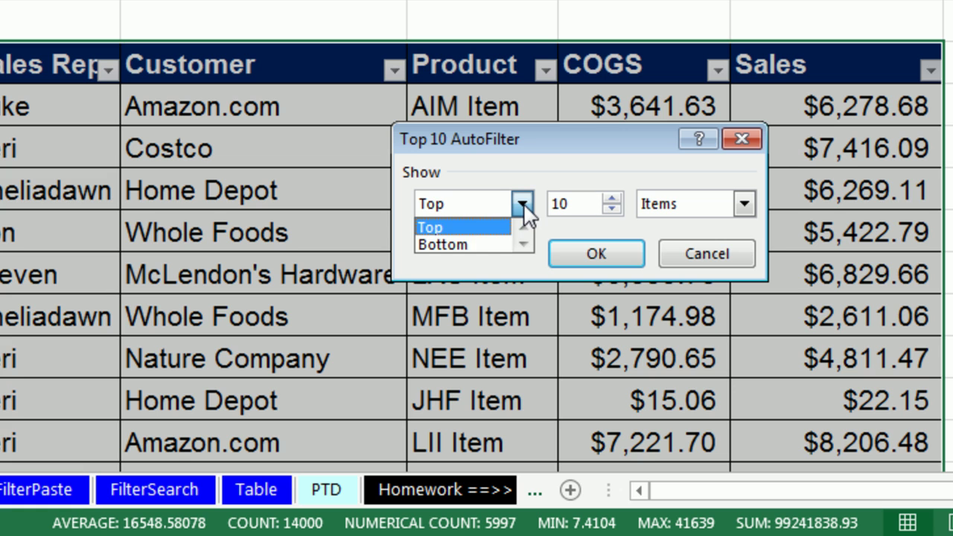
{"action": "left_click", "coordinate": [465, 231]}
{"action": "left_click", "coordinate": [616, 199]}
{"action": "left_click", "coordinate": [615, 199]}
{"action": "left_click", "coordinate": [616, 199]}
{"action": "left_click", "coordinate": [612, 210]}
{"action": "left_click", "coordinate": [612, 209]}
{"action": "left_click", "coordinate": [612, 210]}
{"action": "left_click", "coordinate": [613, 209]}
{"action": "left_click", "coordinate": [612, 209]}
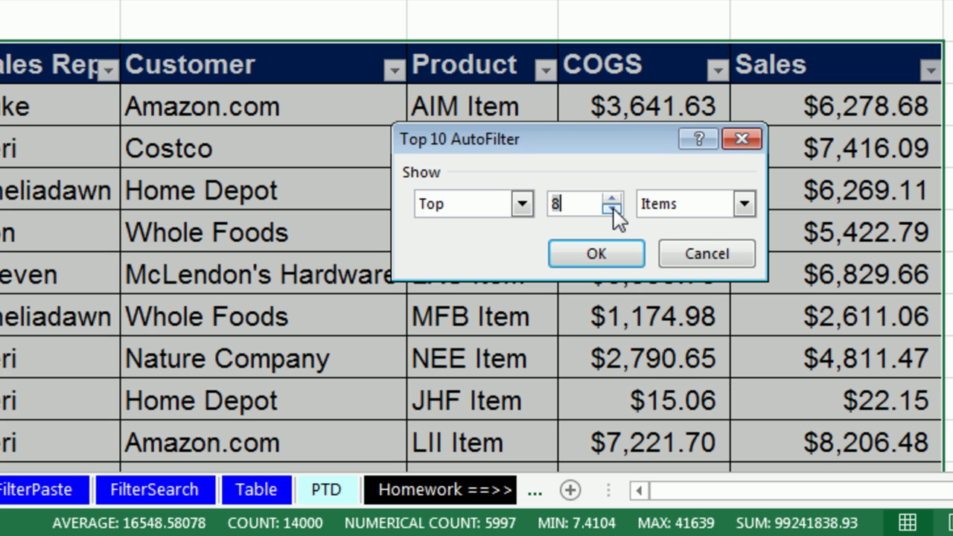
{"action": "left_click", "coordinate": [598, 257]}
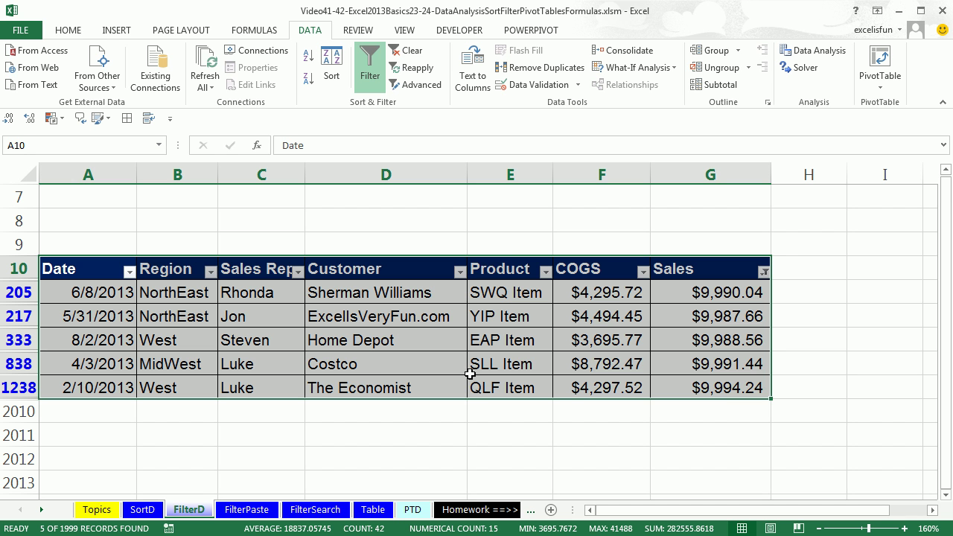
Copy the top-sales table and paste it into the FilterPaste sheet at A354, leaving one blank row below the last week's records.
{"action": "key", "text": "ctrl+c"}
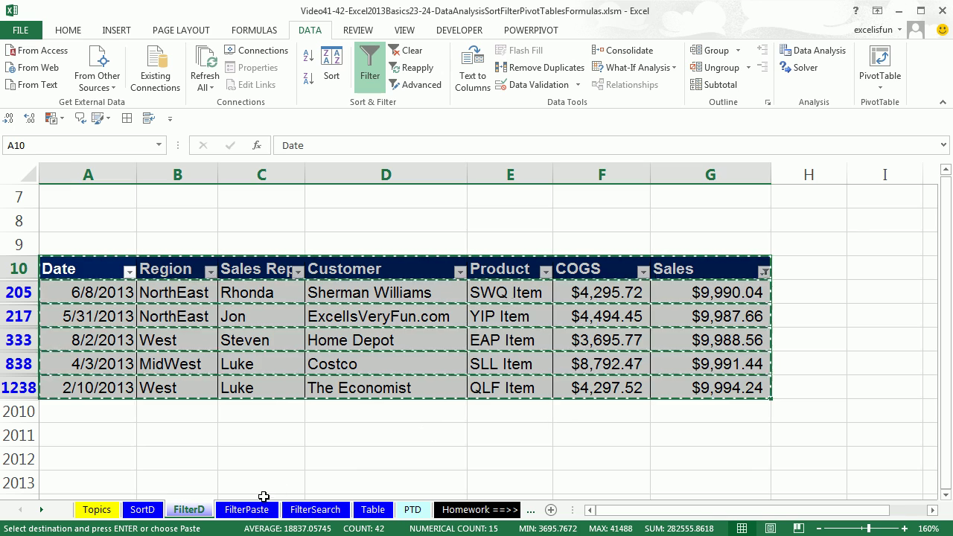
{"action": "left_click", "coordinate": [253, 519]}
{"action": "left_click", "coordinate": [30, 361]}
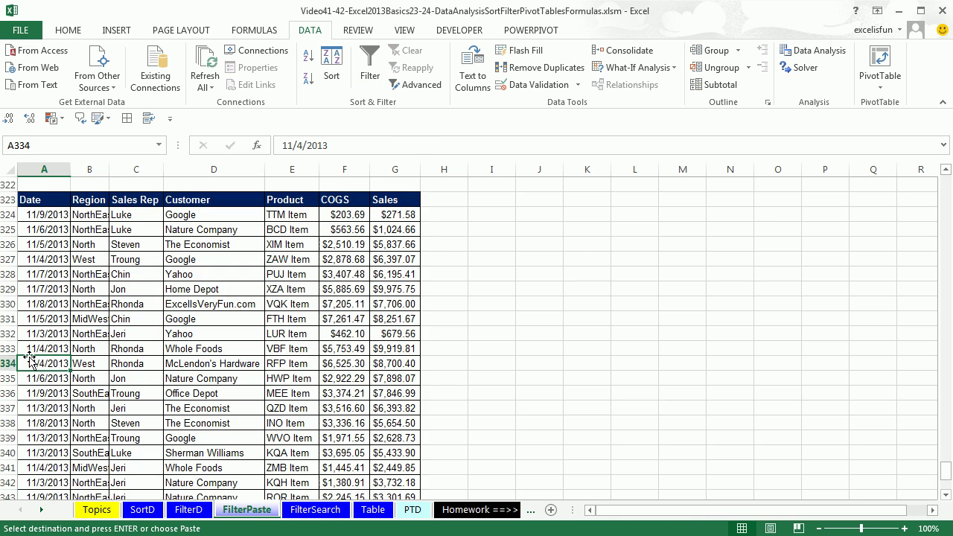
{"action": "key", "text": "ctrl+Down"}
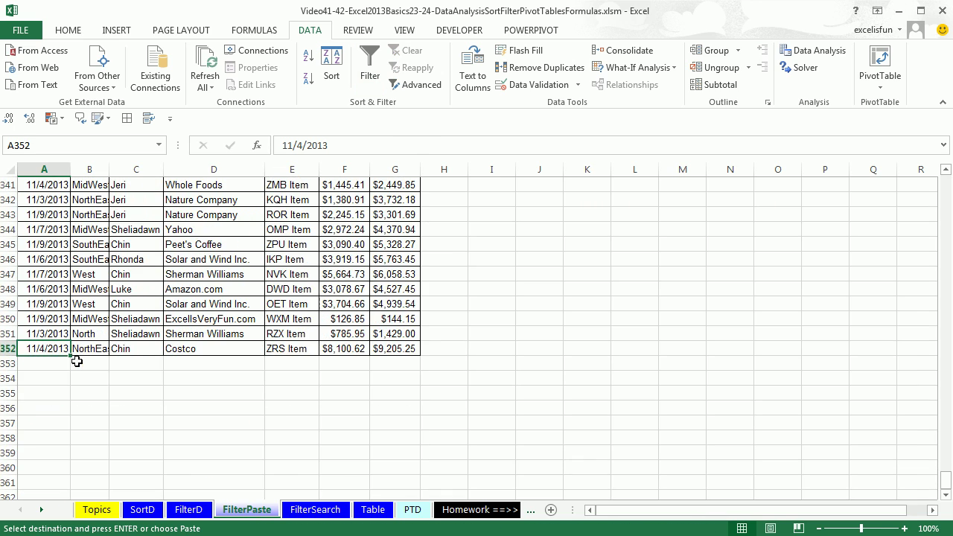
{"action": "left_click", "coordinate": [52, 380]}
{"action": "key", "text": "ctrl+v"}
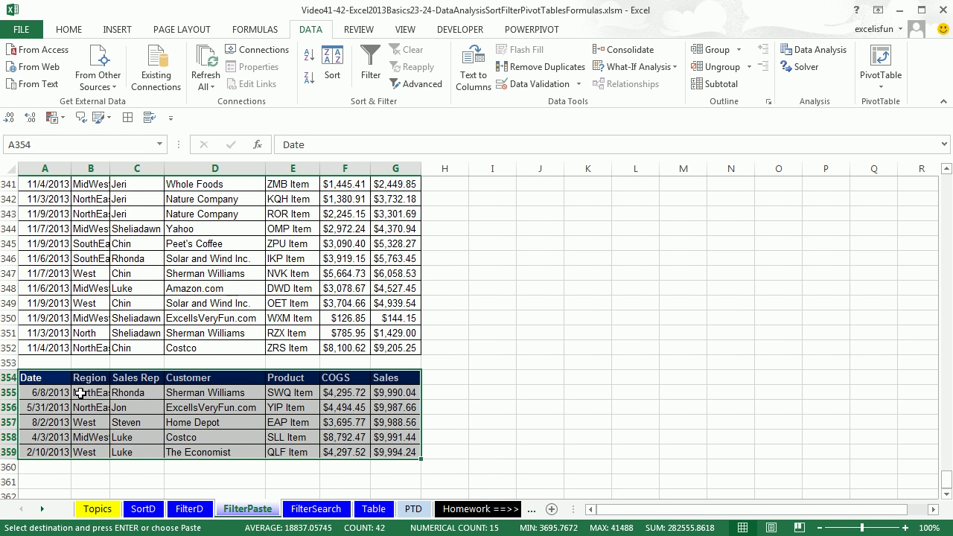
Go back to the FilterD sheet, cancel the copy mode and clear the Sales filter.
{"action": "left_click", "coordinate": [186, 513]}
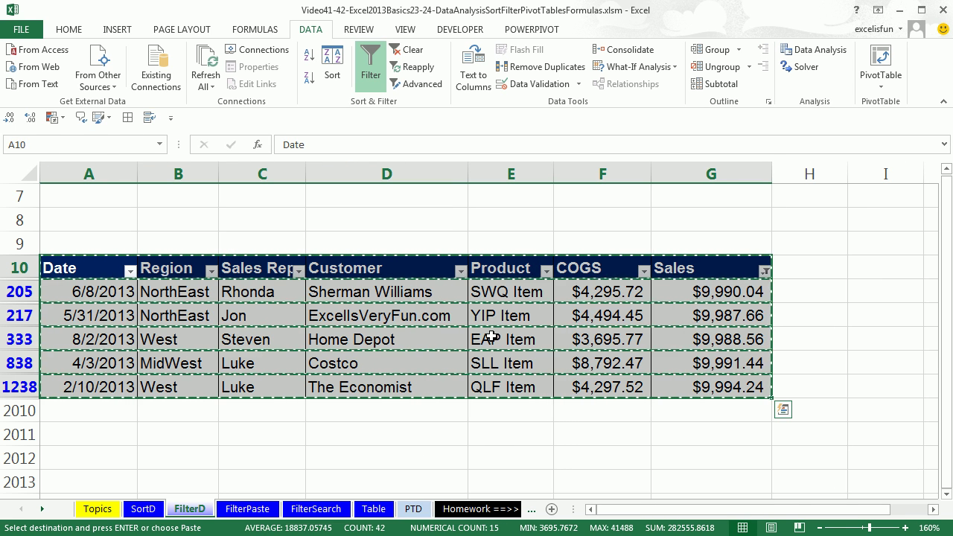
{"action": "key", "text": "Escape"}
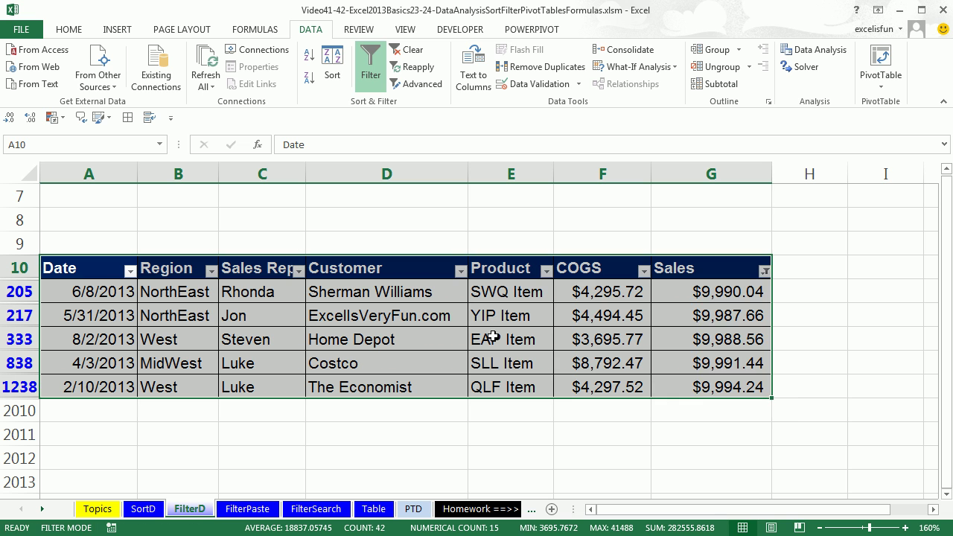
{"action": "left_click", "coordinate": [401, 57]}
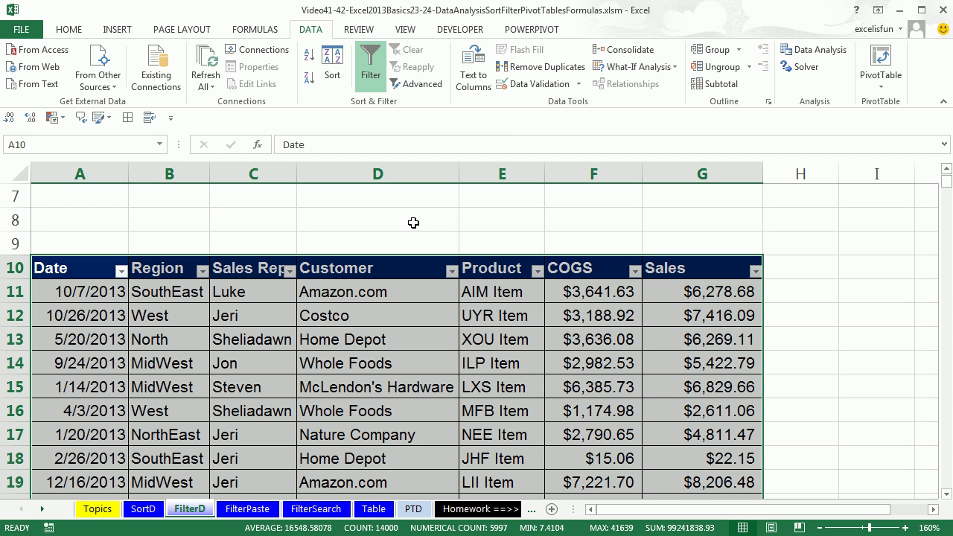
Examine the sales rep, region and date of the yellow record in row 194, and return to the table header.
{"action": "left_click", "coordinate": [255, 294]}
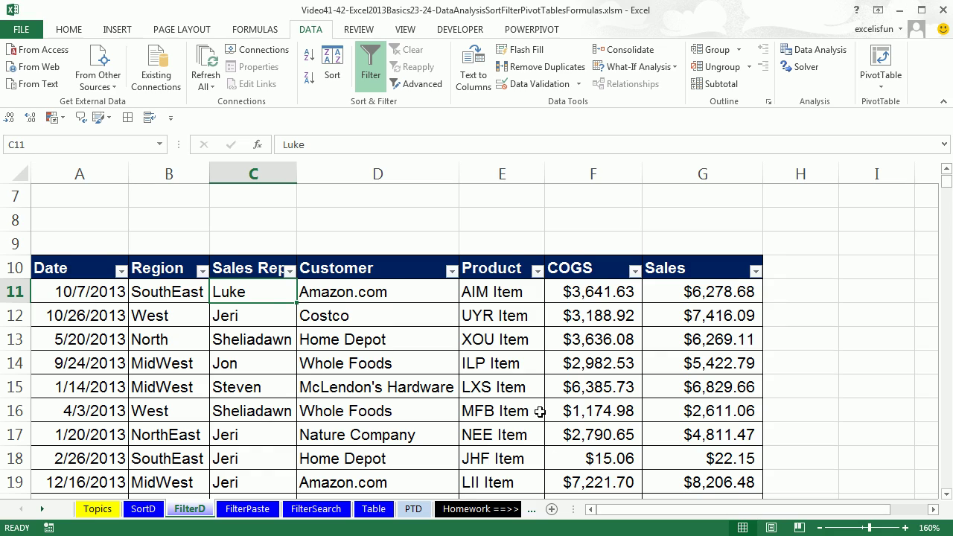
{"action": "scroll", "coordinate": [540, 411], "scroll_direction": "down", "scroll_amount": 20}
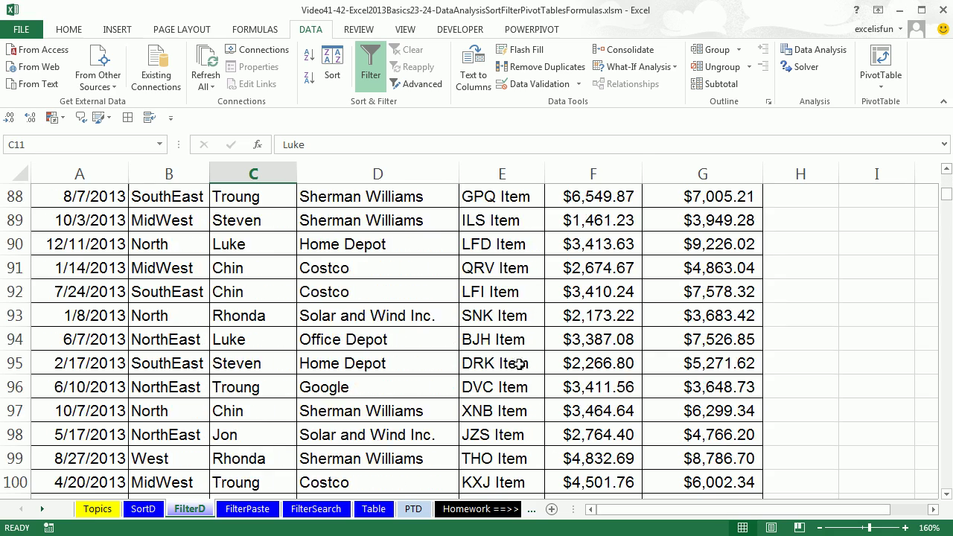
{"action": "scroll", "coordinate": [519, 364], "scroll_direction": "down", "scroll_amount": 20}
{"action": "scroll", "coordinate": [506, 392], "scroll_direction": "down", "scroll_amount": 10}
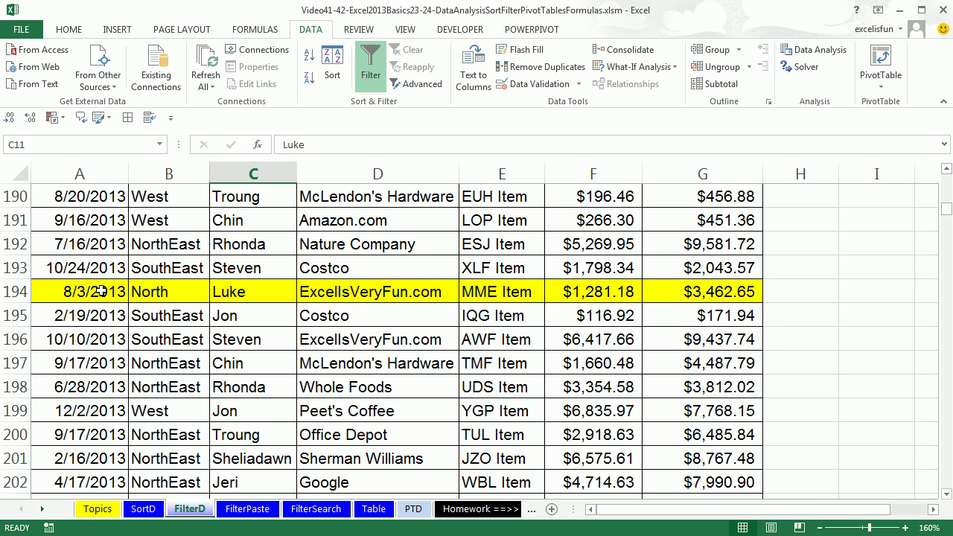
{"action": "left_click", "coordinate": [255, 291]}
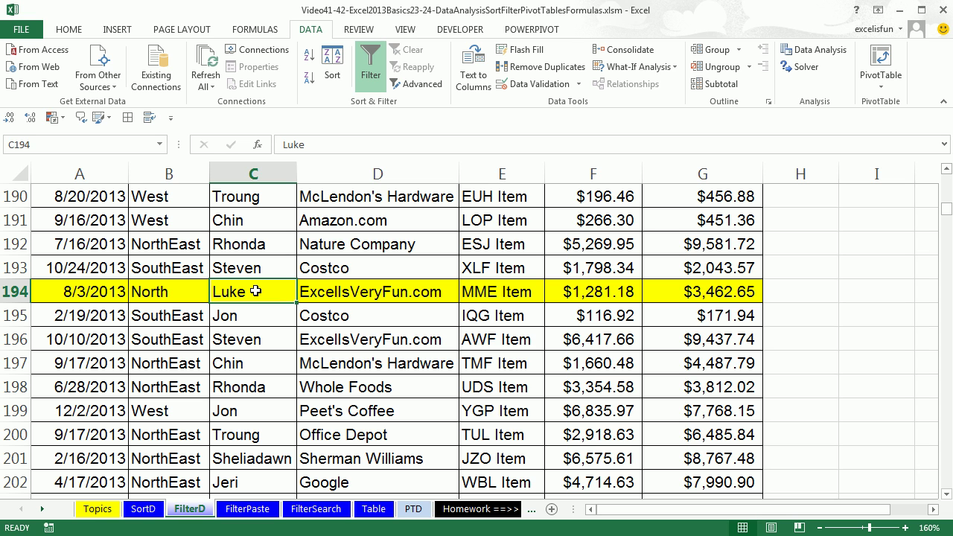
{"action": "left_click", "coordinate": [173, 295]}
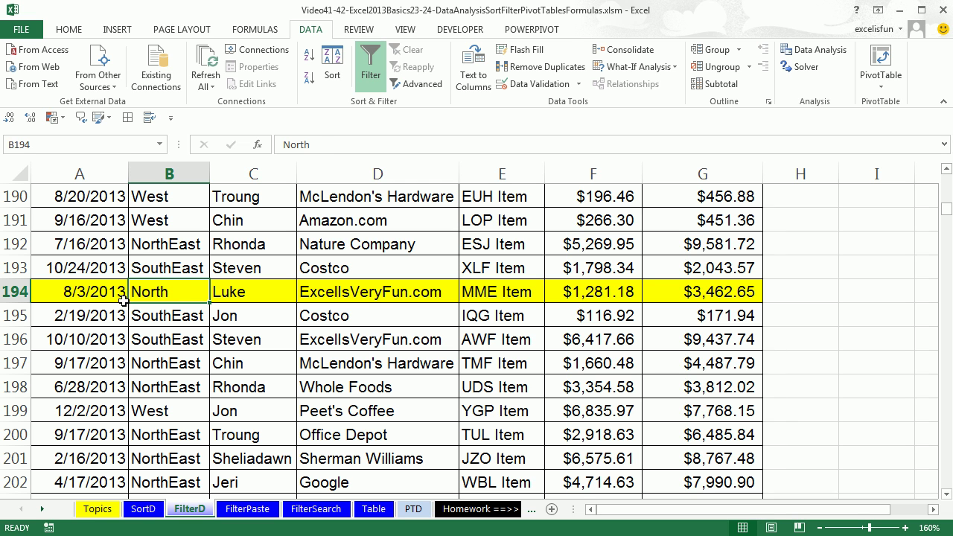
{"action": "left_click", "coordinate": [97, 293]}
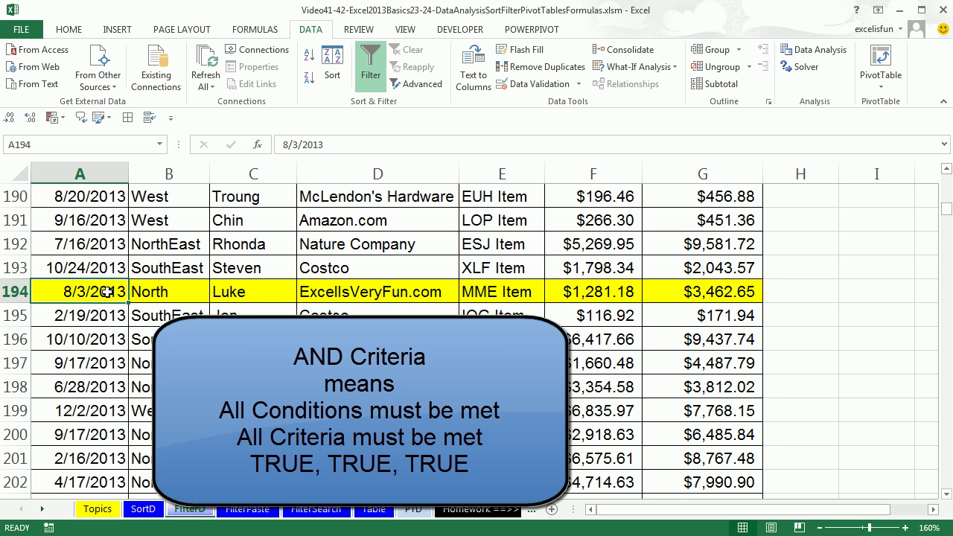
{"action": "key", "text": "ctrl+Up"}
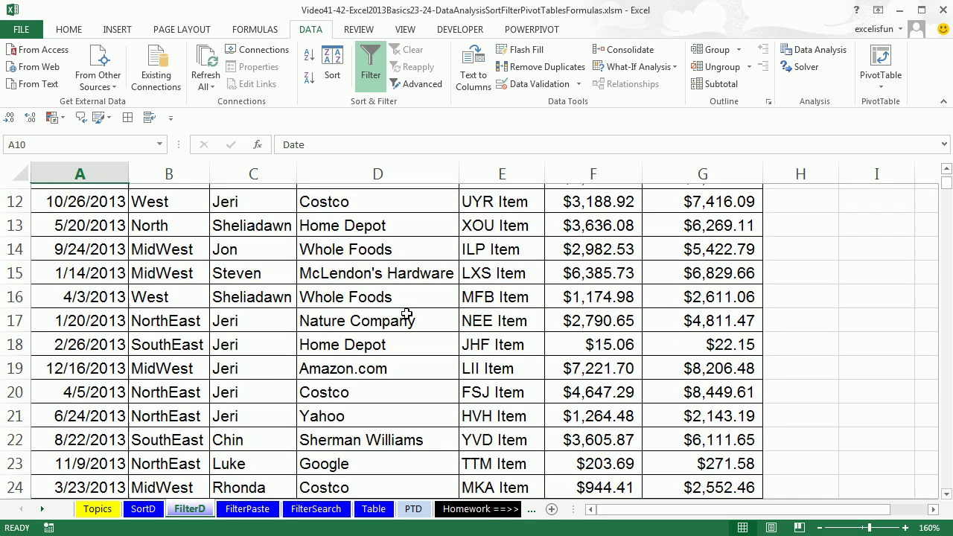
{"action": "scroll", "coordinate": [431, 325], "scroll_direction": "up", "scroll_amount": 1}
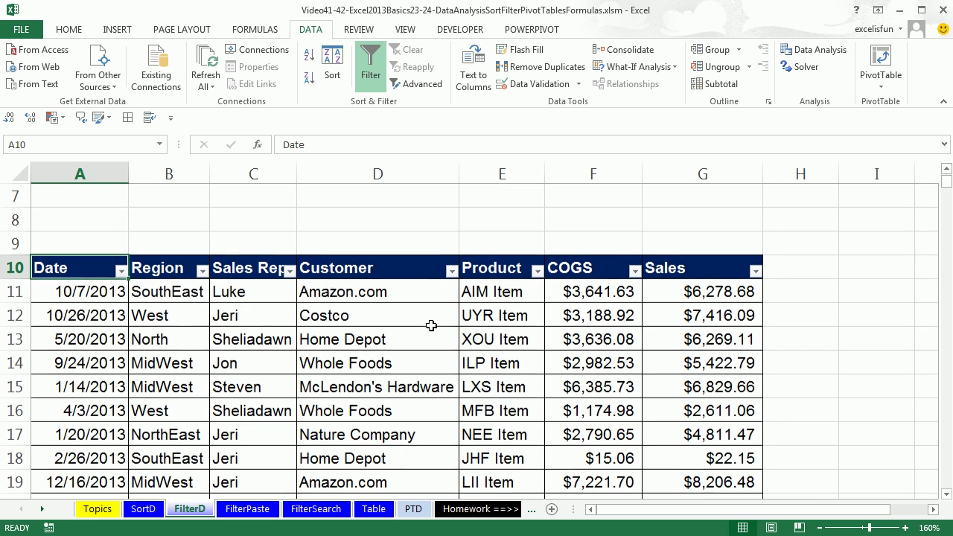
Filter the Sales Rep column to only the sales rep named in the yellow row 194 record.
{"action": "left_click", "coordinate": [290, 271]}
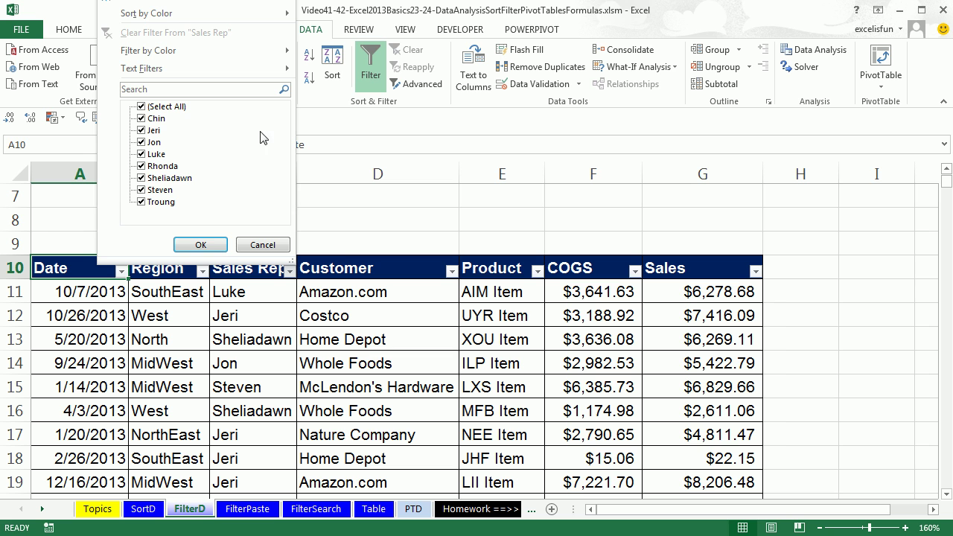
{"action": "left_click", "coordinate": [145, 110]}
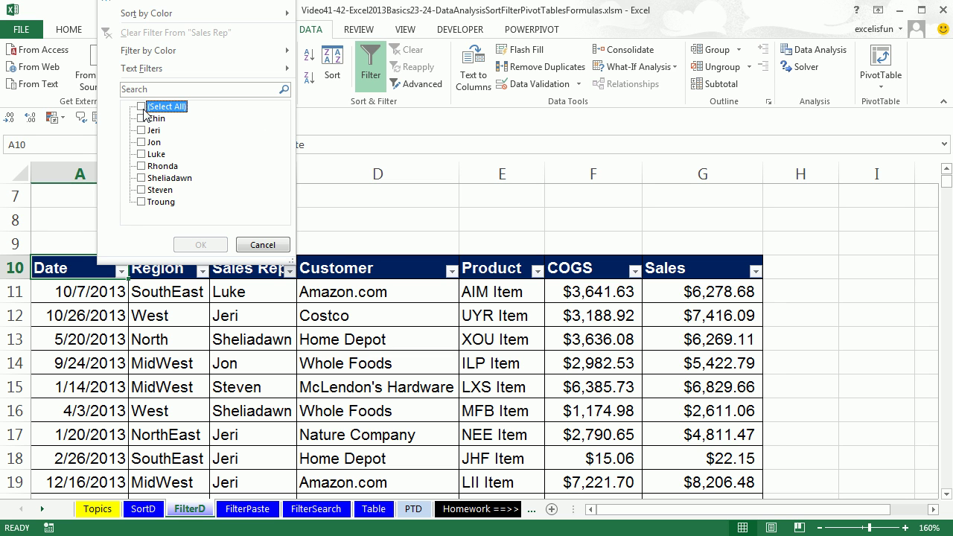
{"action": "left_click", "coordinate": [142, 155]}
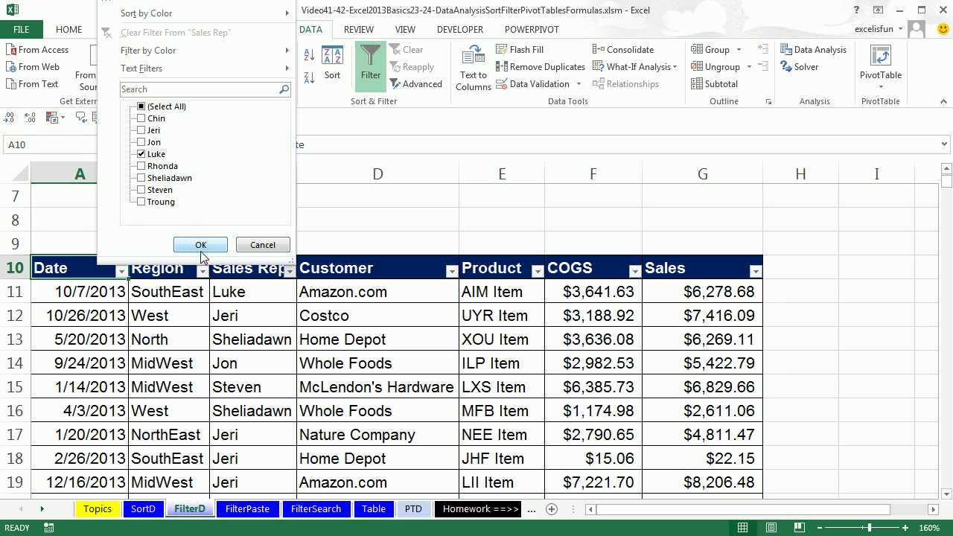
{"action": "left_click", "coordinate": [201, 244]}
Filter the Region column to North only.
{"action": "left_click", "coordinate": [201, 271]}
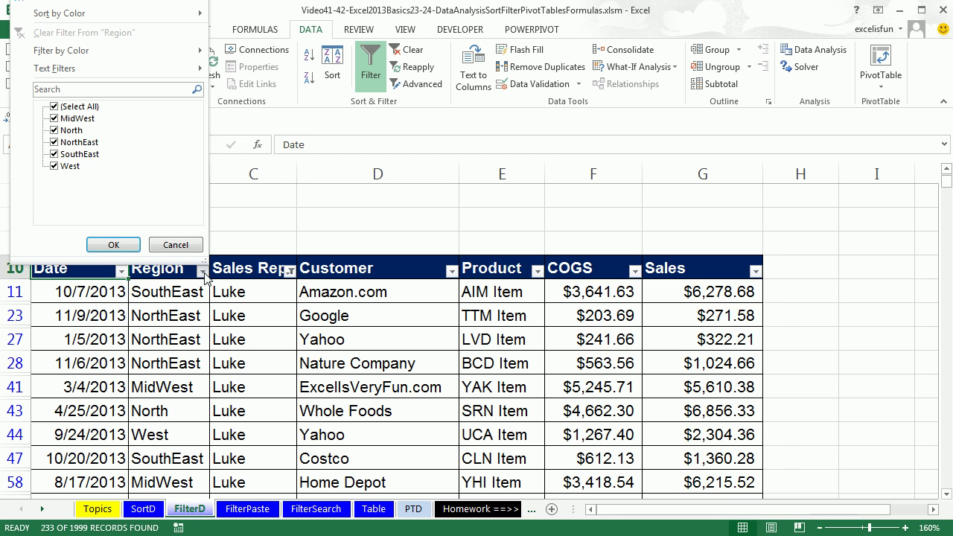
{"action": "left_click", "coordinate": [55, 108]}
{"action": "left_click", "coordinate": [54, 131]}
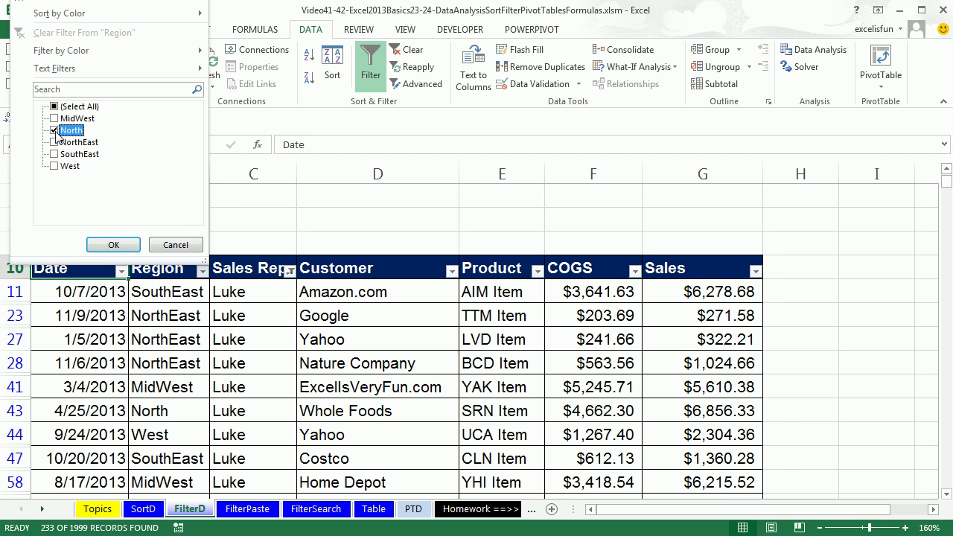
{"action": "left_click", "coordinate": [119, 246]}
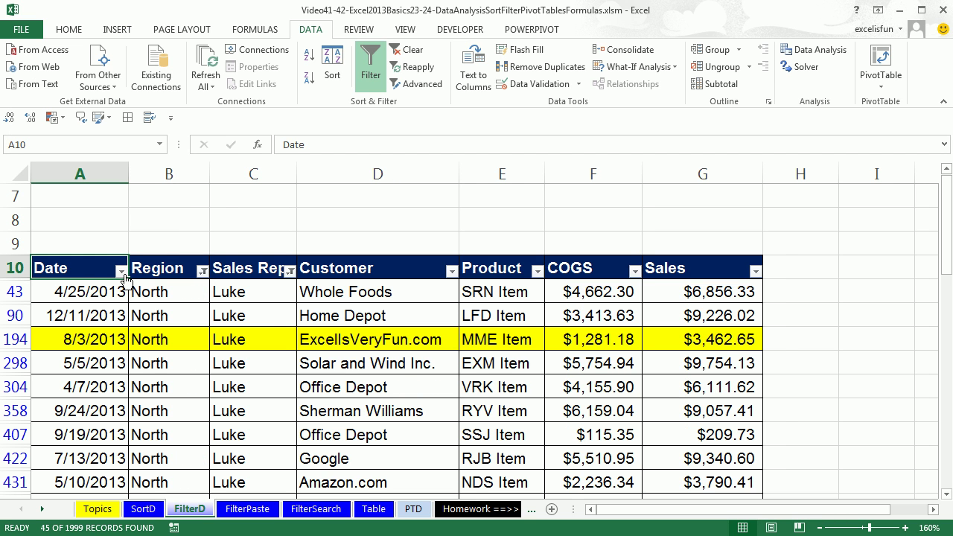
Filter the Date column to Last Quarter.
{"action": "left_click", "coordinate": [123, 273]}
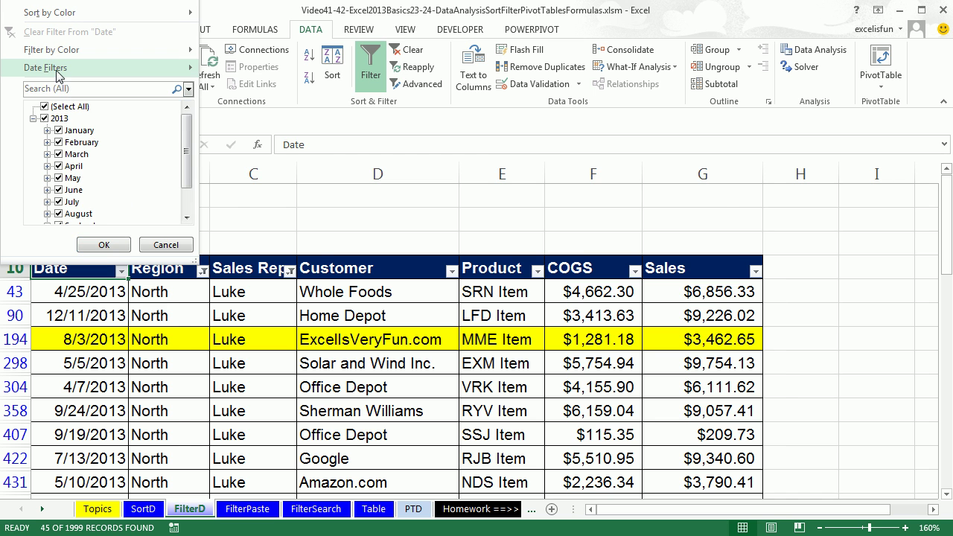
{"action": "mouse_move", "coordinate": [59, 77]}
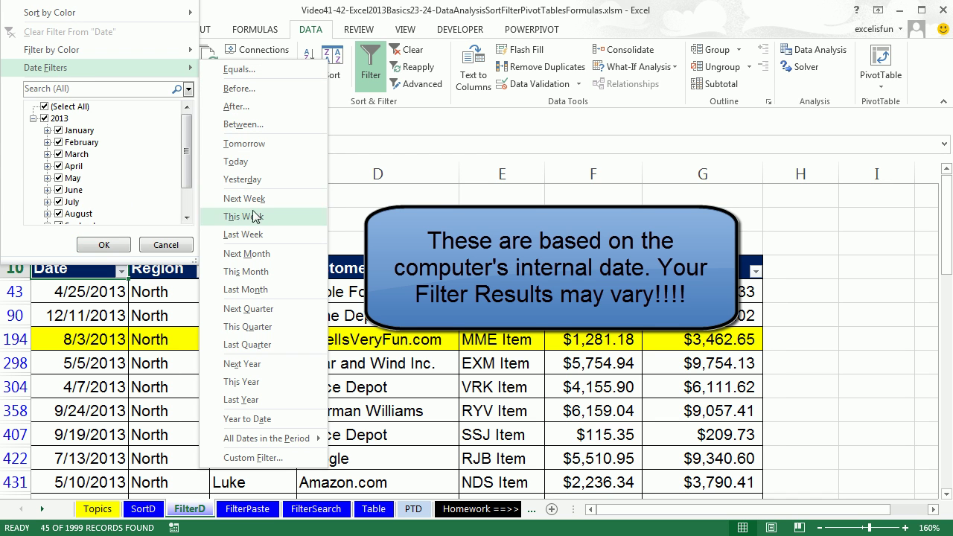
{"action": "left_click", "coordinate": [265, 347]}
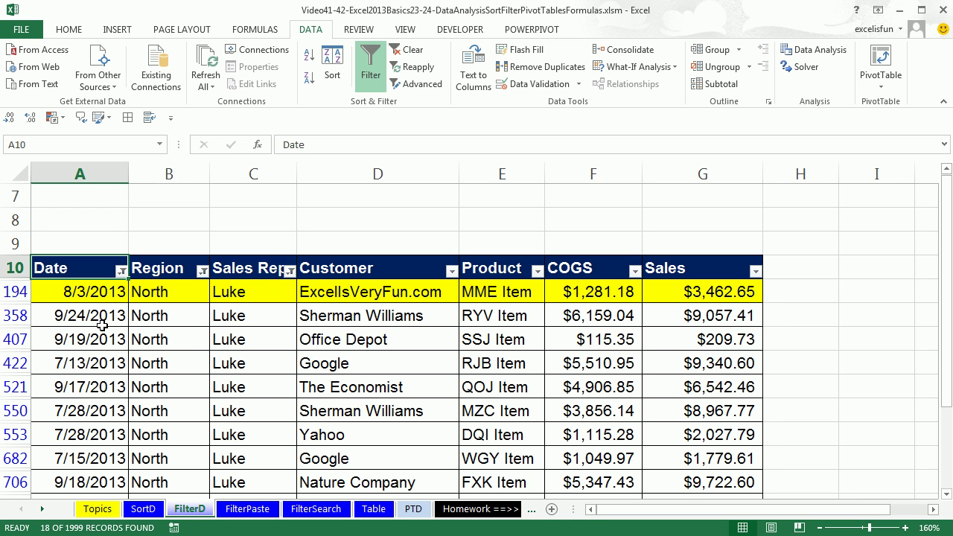
Copy the filtered table with its header and paste it on the FilterPaste sheet starting at cell A362, checking down to its last record.
{"action": "key", "text": "ctrl+a"}
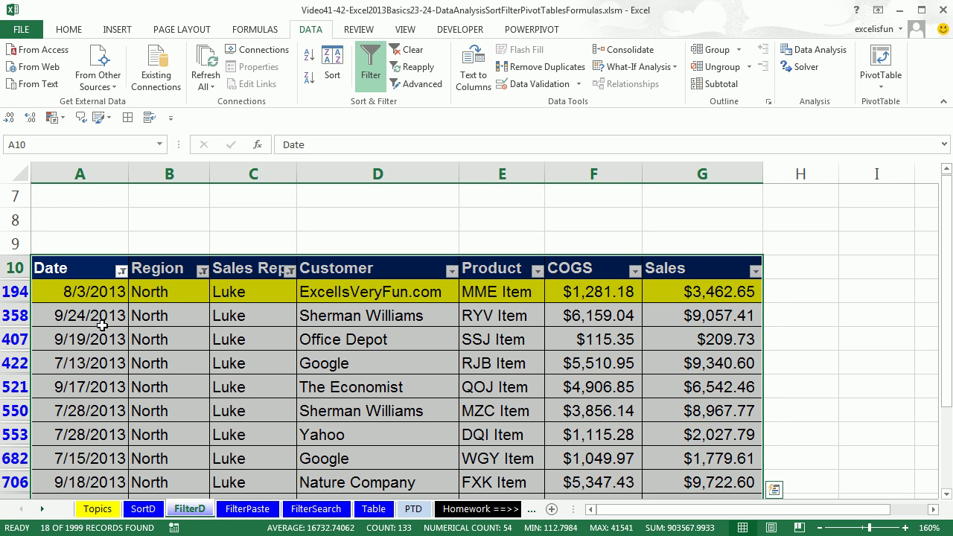
{"action": "key", "text": "ctrl+c"}
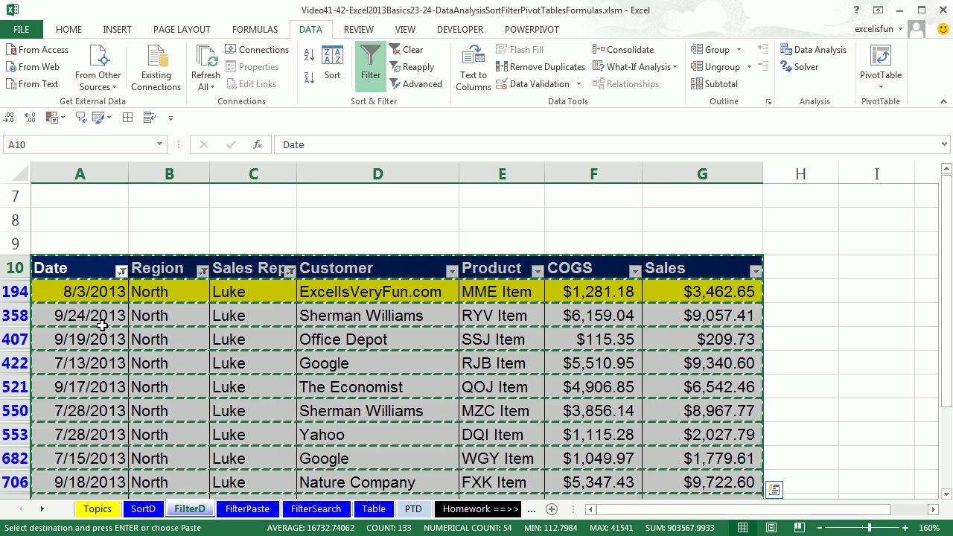
{"action": "left_click", "coordinate": [250, 510]}
{"action": "scroll", "coordinate": [76, 462], "scroll_direction": "down", "scroll_amount": 2}
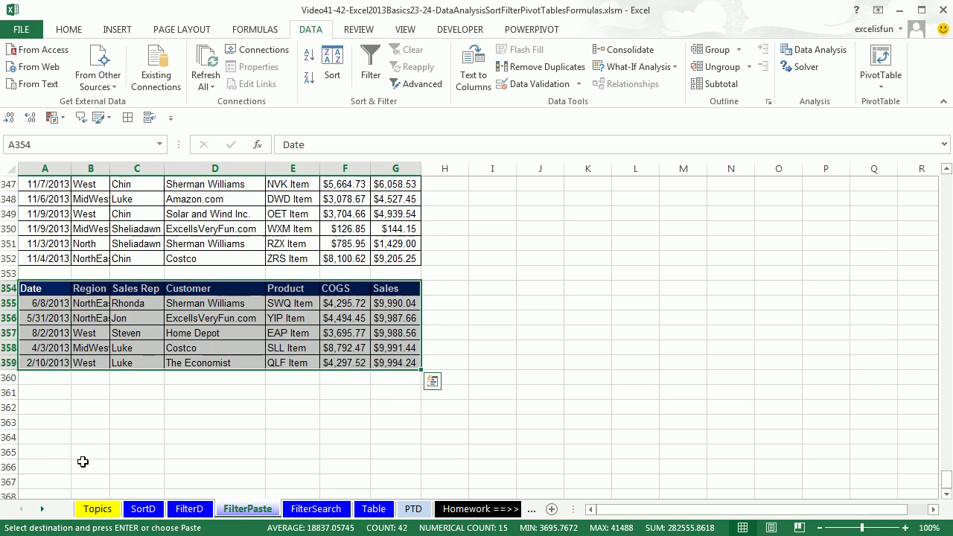
{"action": "left_click", "coordinate": [46, 406]}
{"action": "key", "text": "ctrl+v"}
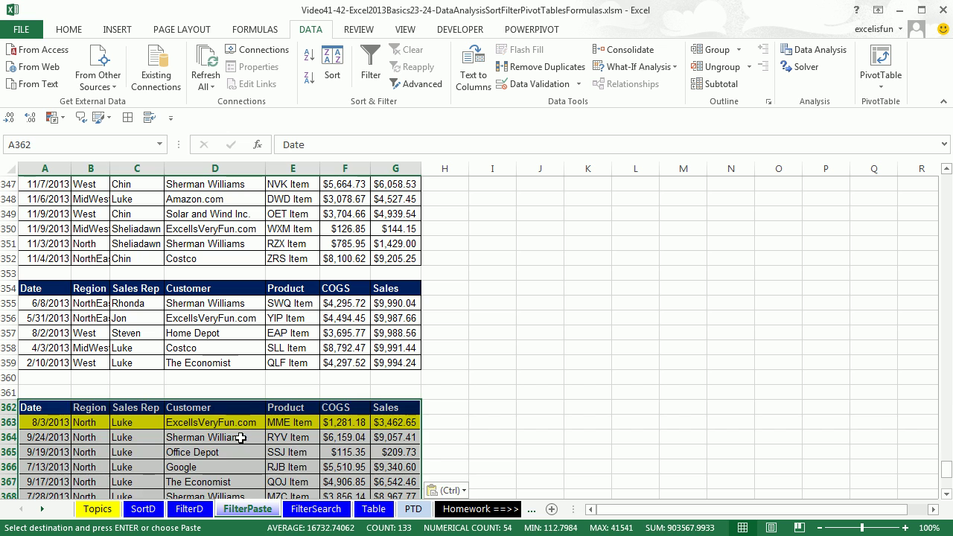
{"action": "left_click", "coordinate": [64, 446]}
{"action": "key", "text": "ctrl+Down"}
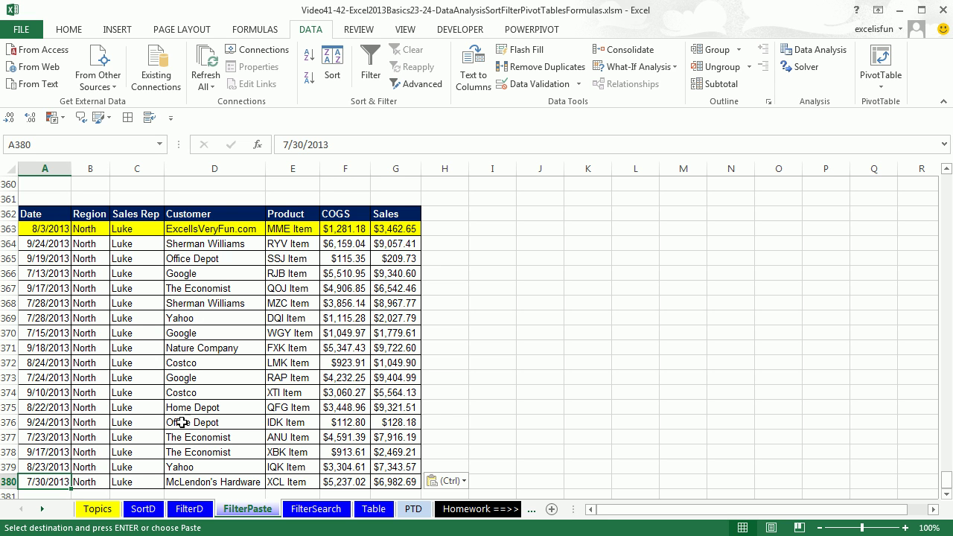
Return to the FilterD sheet, cancel the copy selection, and clear all filters from the table.
{"action": "left_click", "coordinate": [187, 510]}
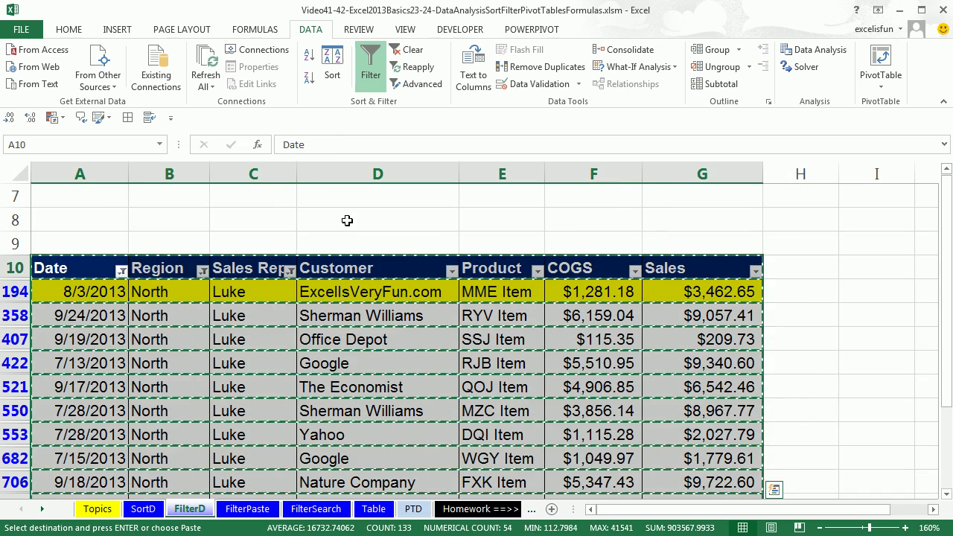
{"action": "key", "text": "Escape"}
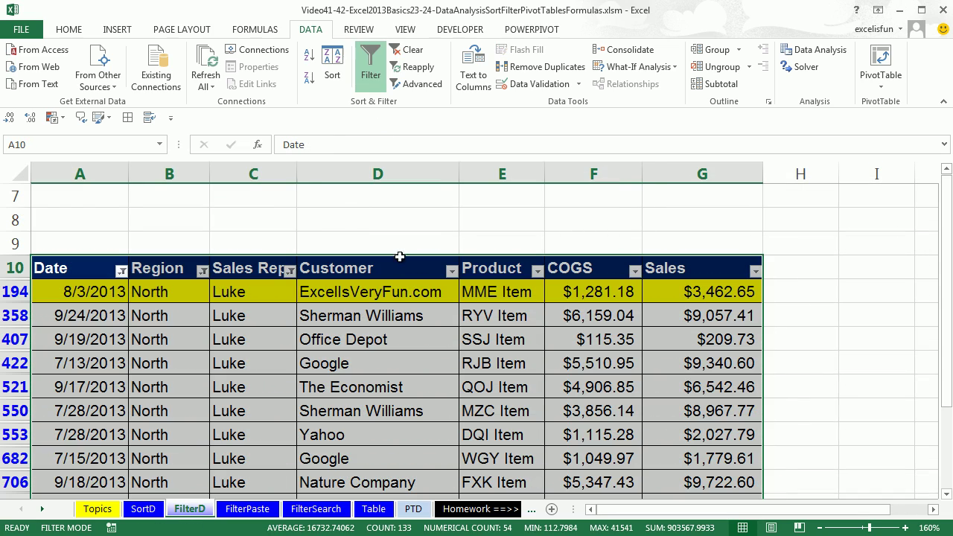
{"action": "left_click", "coordinate": [408, 51]}
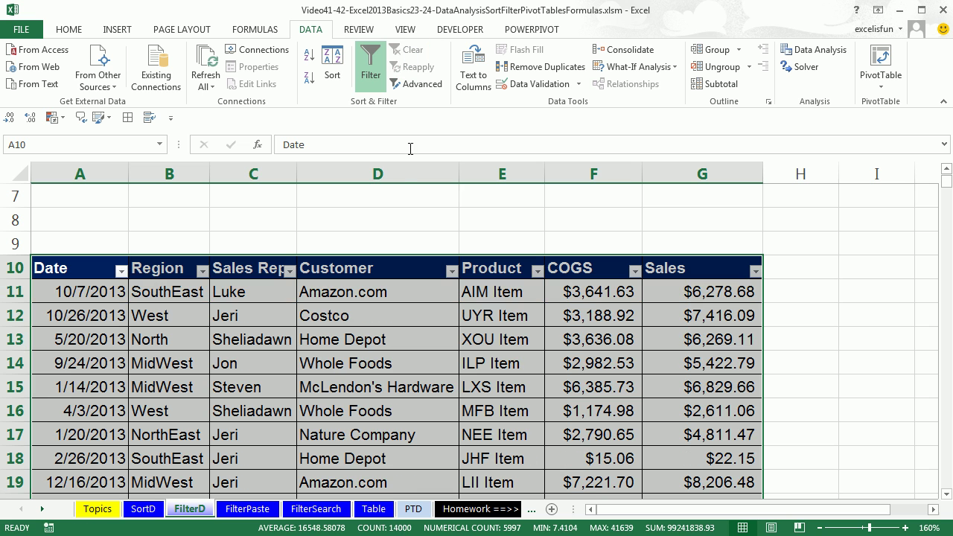
Filter the Sales Rep column to only the two sales reps named in rows 11 and 15.
{"action": "left_click", "coordinate": [289, 273]}
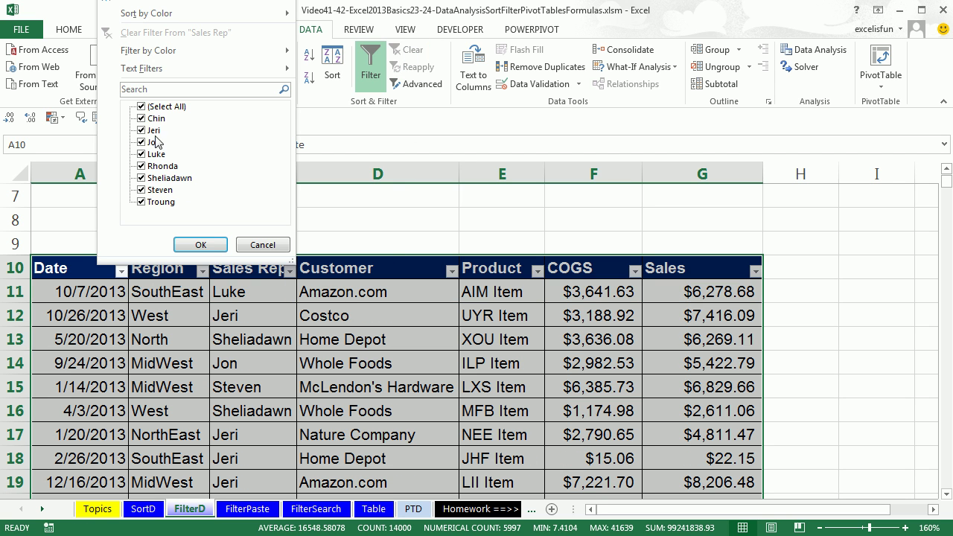
{"action": "left_click", "coordinate": [141, 108]}
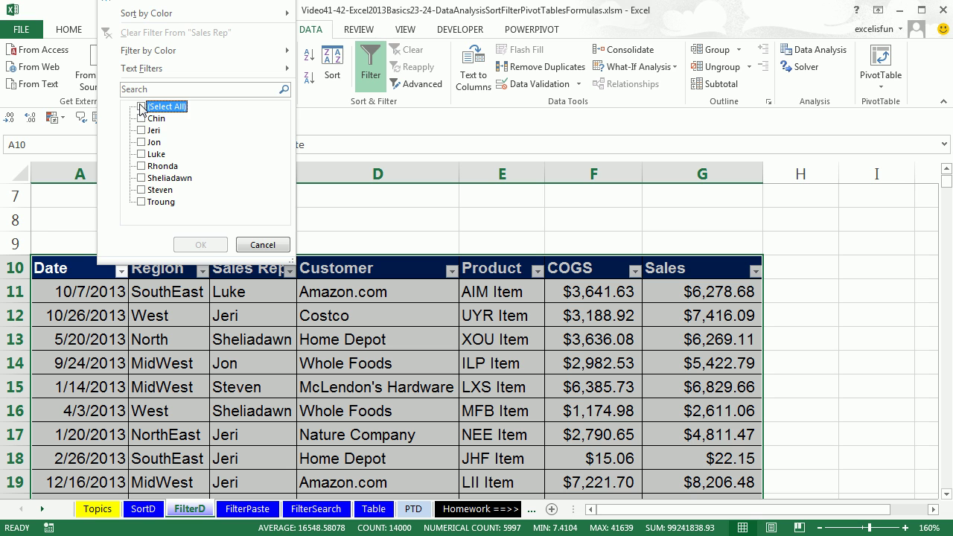
{"action": "left_click", "coordinate": [141, 154]}
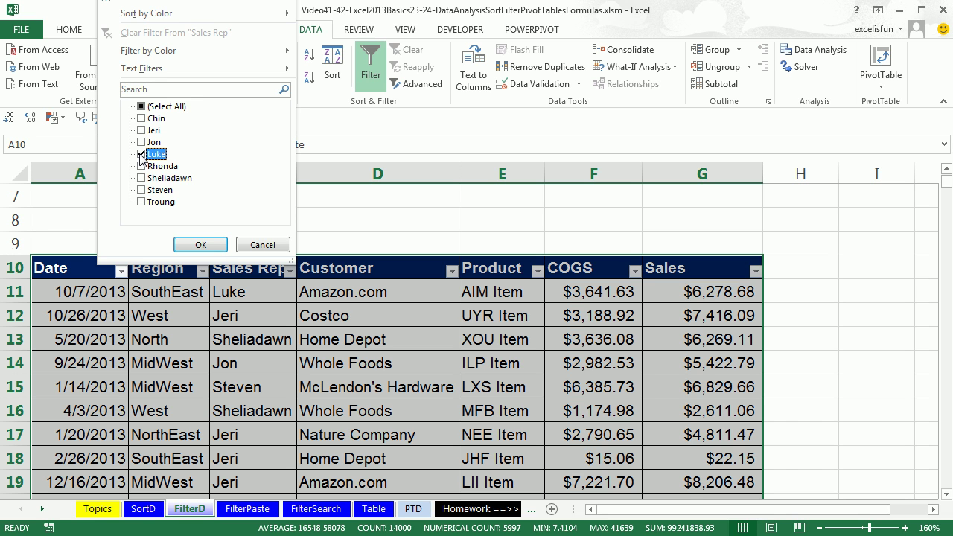
{"action": "left_click", "coordinate": [141, 191]}
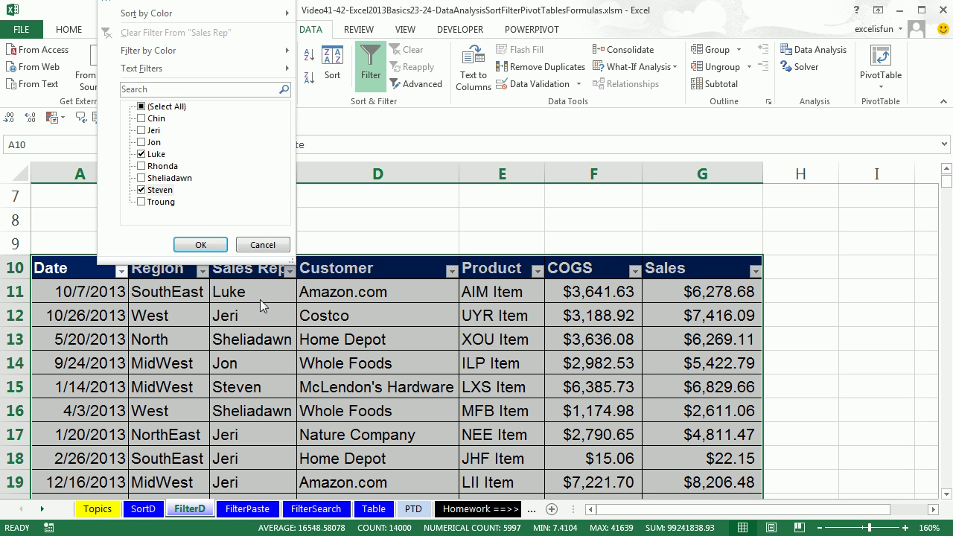
{"action": "left_click", "coordinate": [201, 246]}
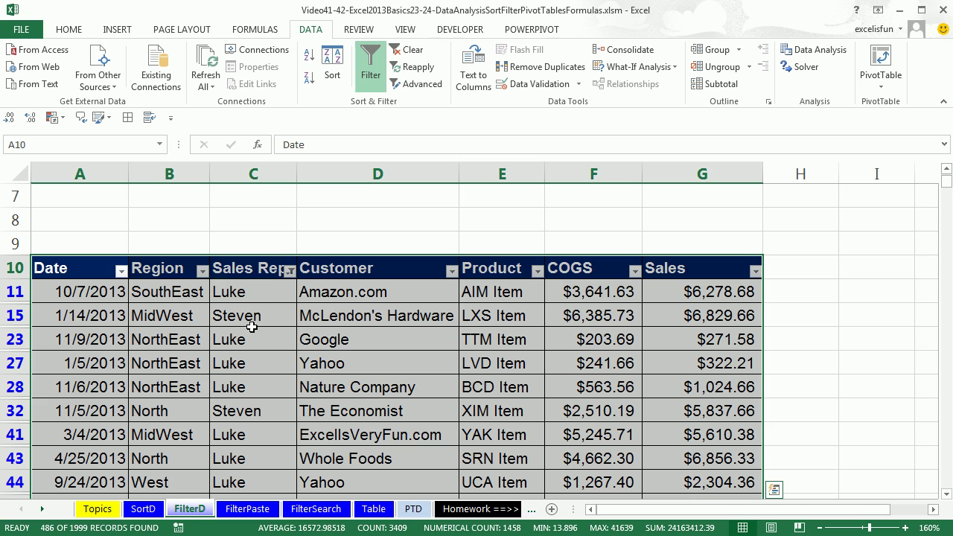
{"action": "scroll", "coordinate": [242, 328], "scroll_direction": "down", "scroll_amount": 3}
{"action": "scroll", "coordinate": [245, 348], "scroll_direction": "up", "scroll_amount": 4}
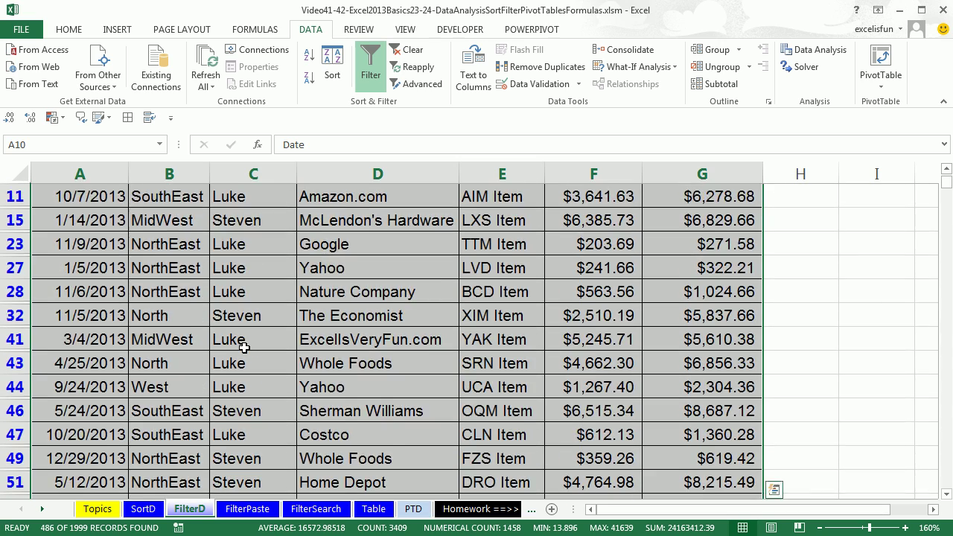
Copy the table filtered to the two sales reps and paste it on the FilterPaste sheet at cell A383.
{"action": "left_click", "coordinate": [246, 339]}
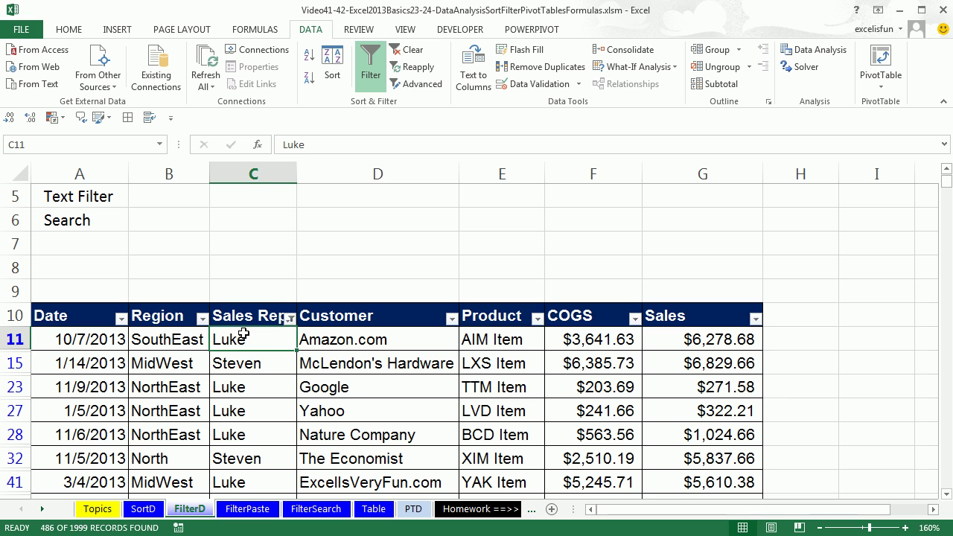
{"action": "key", "text": "ctrl+a"}
{"action": "key", "text": "ctrl+c"}
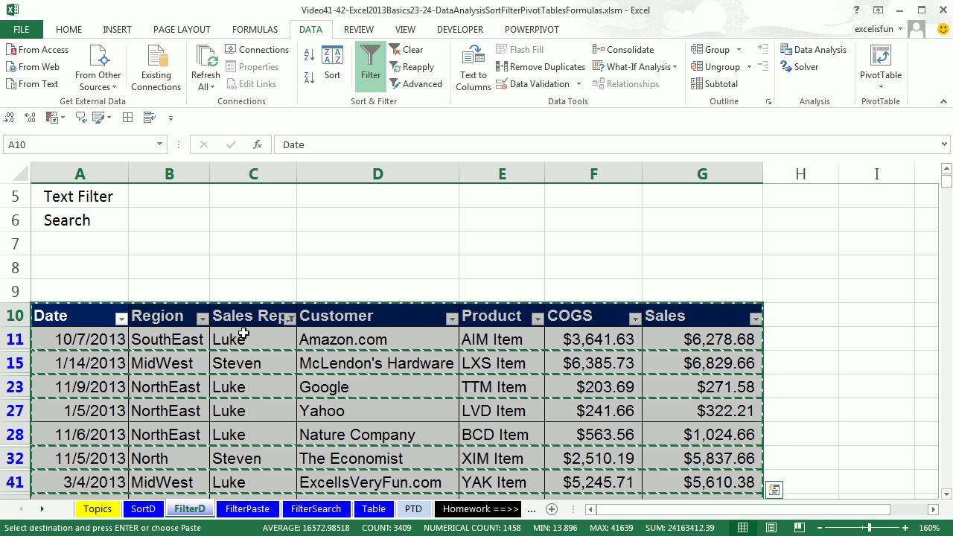
{"action": "left_click", "coordinate": [247, 510]}
{"action": "scroll", "coordinate": [224, 444], "scroll_direction": "down", "scroll_amount": 5}
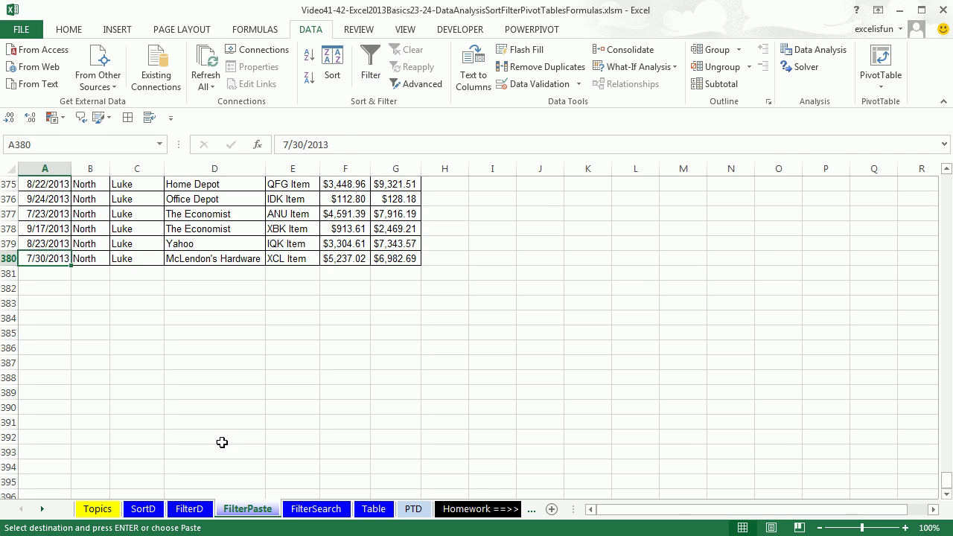
{"action": "left_click", "coordinate": [42, 302]}
{"action": "key", "text": "ctrl+v"}
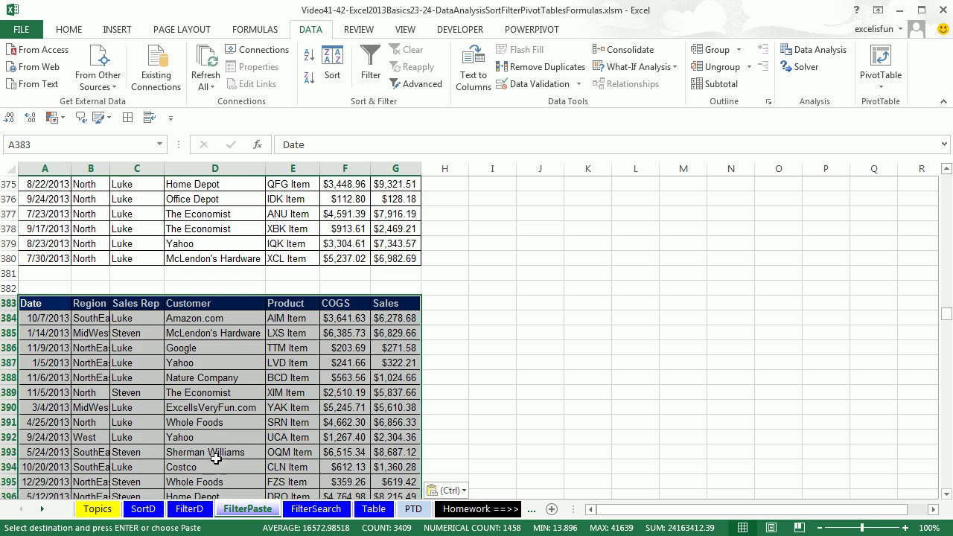
Go back to the FilterD sheet, end the copy selection, and clear the Sales Rep filter.
{"action": "left_click", "coordinate": [195, 510]}
{"action": "left_click", "coordinate": [260, 357]}
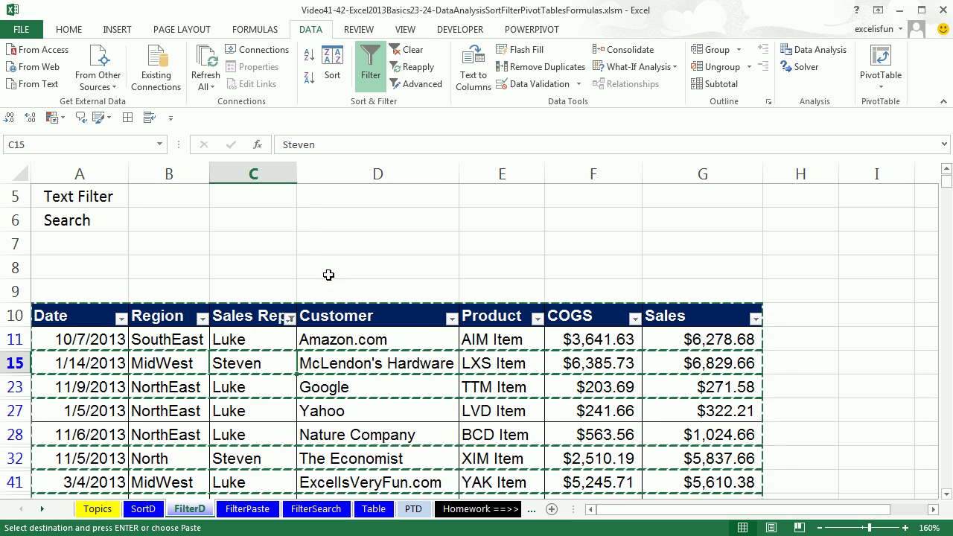
{"action": "key", "text": "Escape"}
{"action": "left_click", "coordinate": [396, 55]}
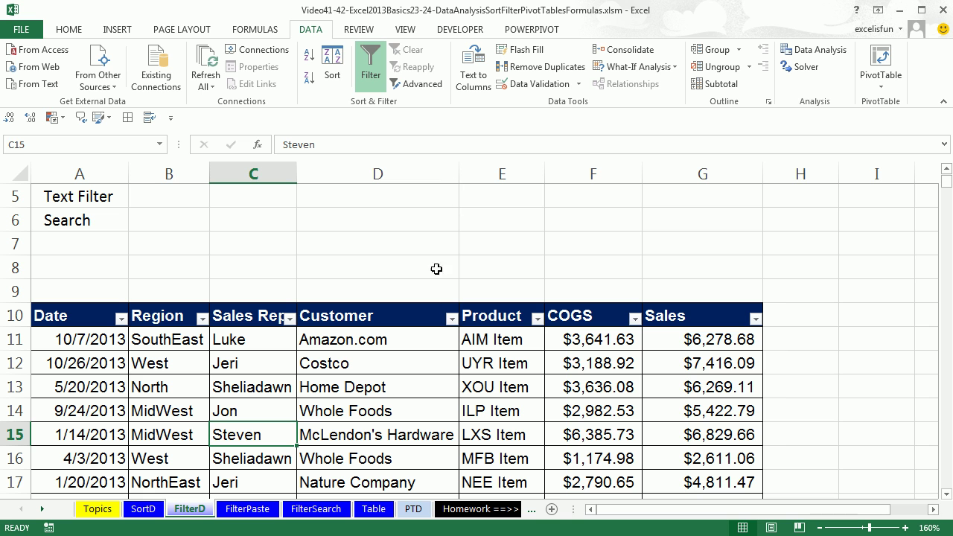
Filter the Sales column to the top 5 items with the Top 10 number filter.
{"action": "left_click", "coordinate": [755, 320]}
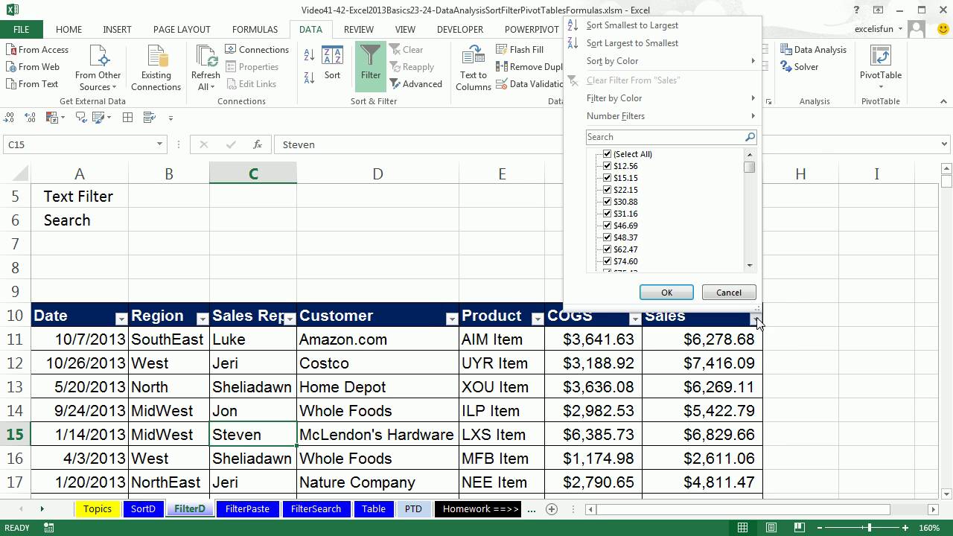
{"action": "mouse_move", "coordinate": [626, 119]}
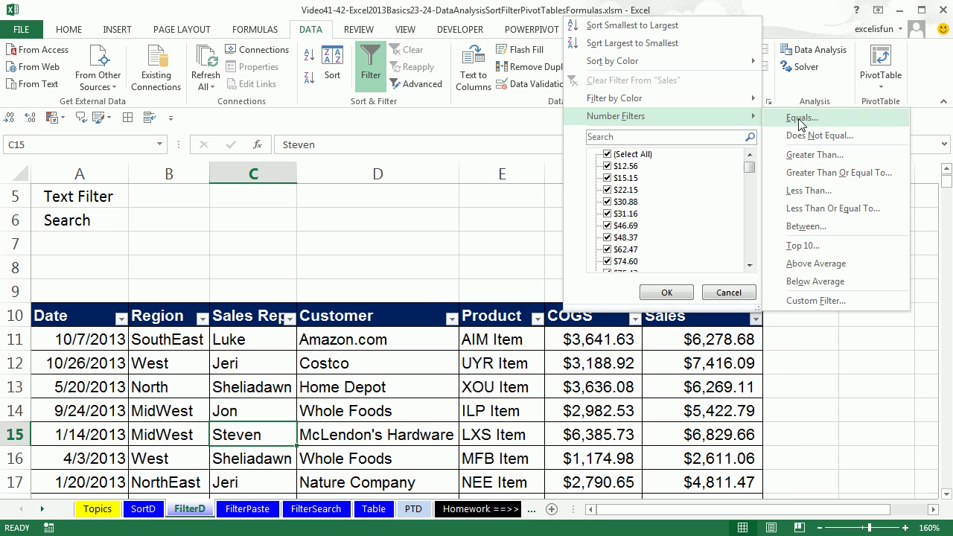
{"action": "left_click", "coordinate": [803, 245]}
{"action": "left_click", "coordinate": [575, 350]}
{"action": "left_click", "coordinate": [575, 350]}
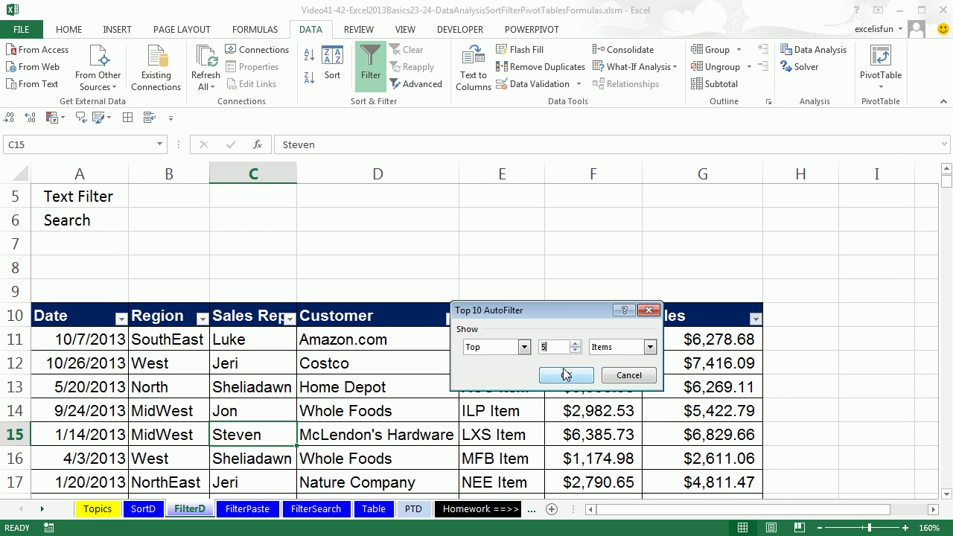
{"action": "left_click", "coordinate": [566, 375]}
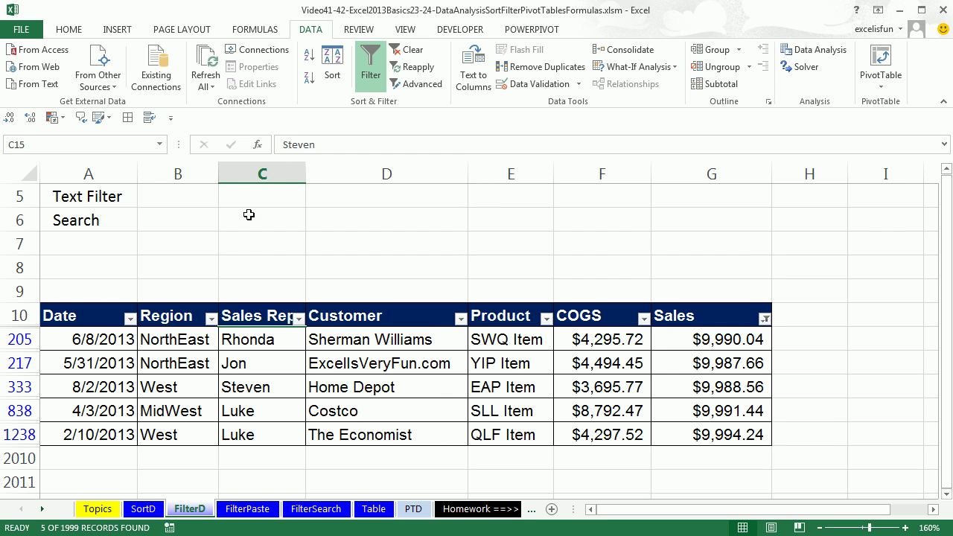
Add a Last Week date filter on the Date column to the filtered sales records.
{"action": "left_click", "coordinate": [131, 320]}
{"action": "mouse_move", "coordinate": [72, 122]}
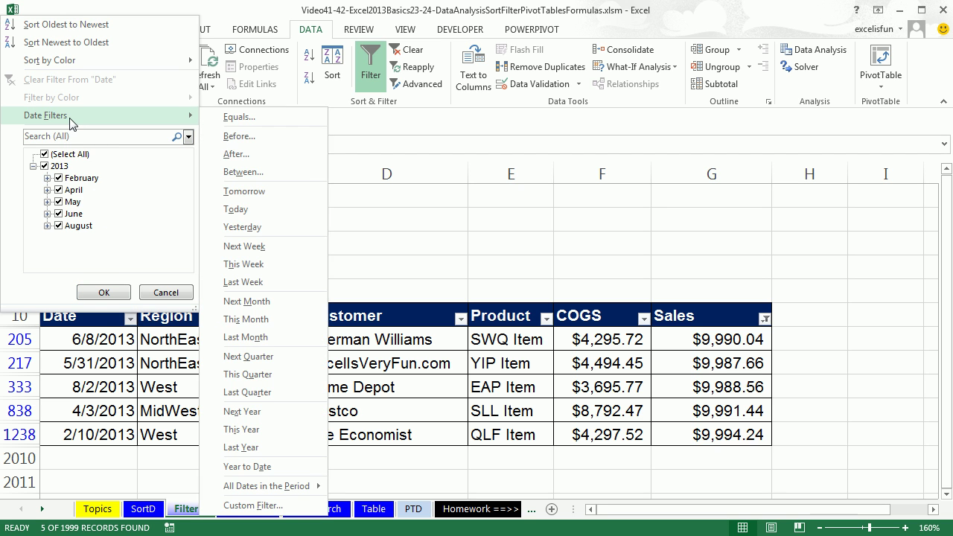
{"action": "left_click", "coordinate": [253, 283]}
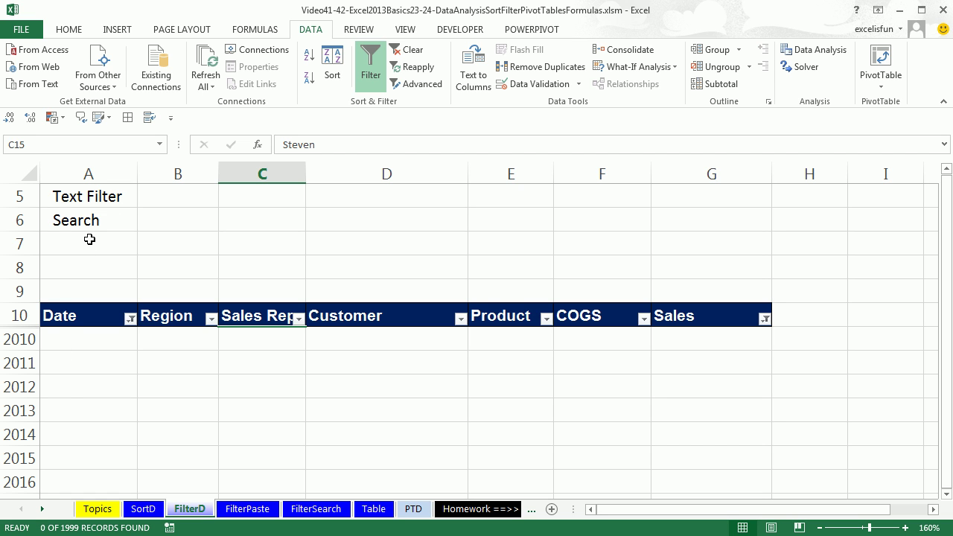
Review which filter criteria are active on the Date and Sales columns, and clear both filters.
{"action": "left_click", "coordinate": [132, 320]}
{"action": "mouse_move", "coordinate": [84, 119]}
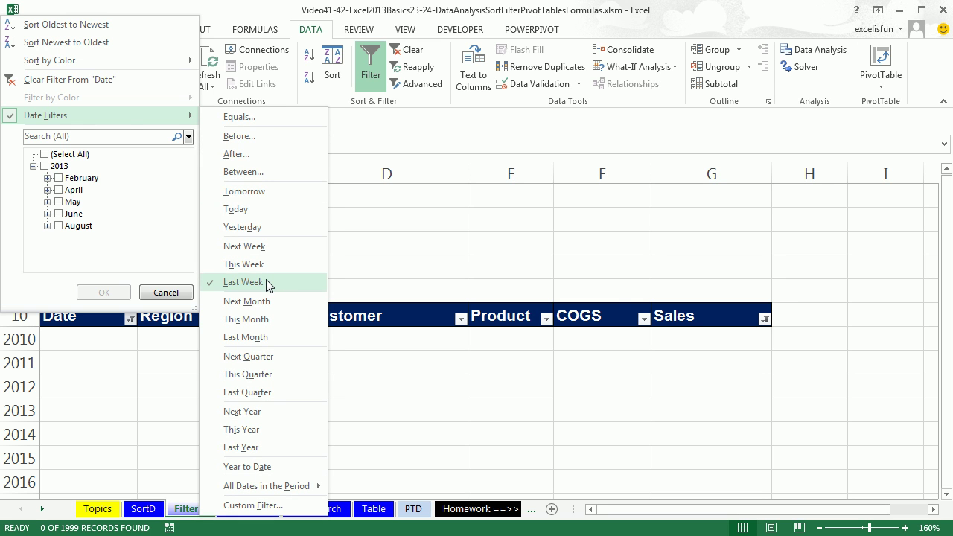
{"action": "left_click", "coordinate": [764, 320]}
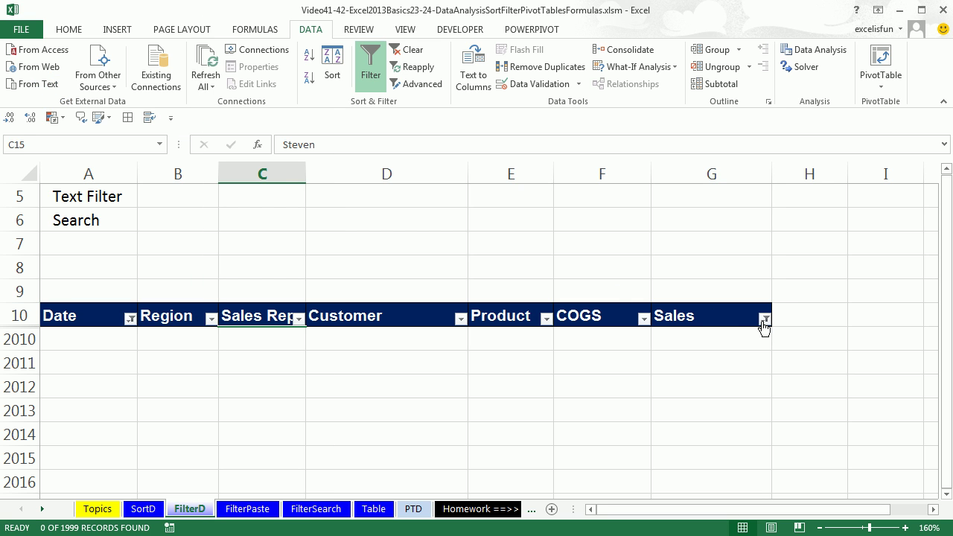
{"action": "left_click", "coordinate": [764, 322]}
{"action": "mouse_move", "coordinate": [673, 126]}
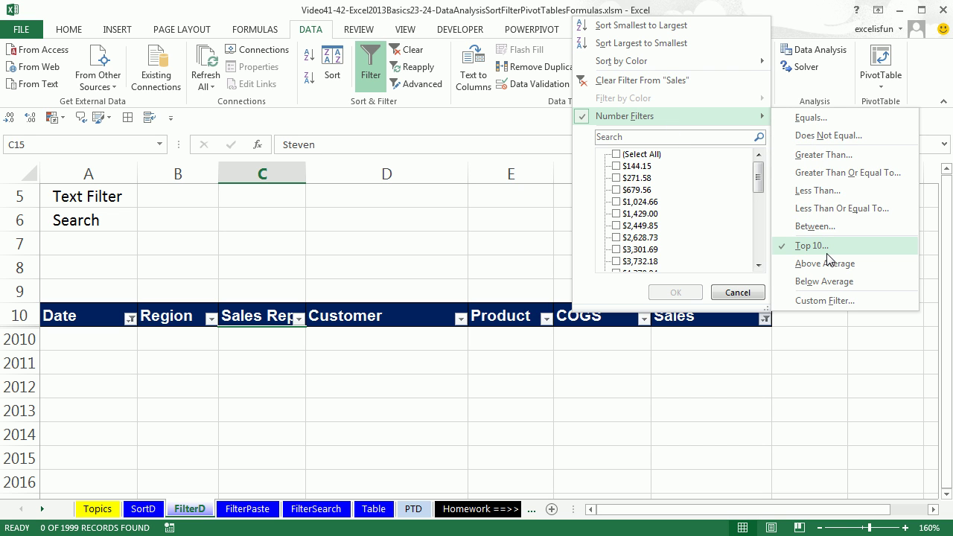
{"action": "key", "text": "Escape"}
{"action": "key", "text": "Escape"}
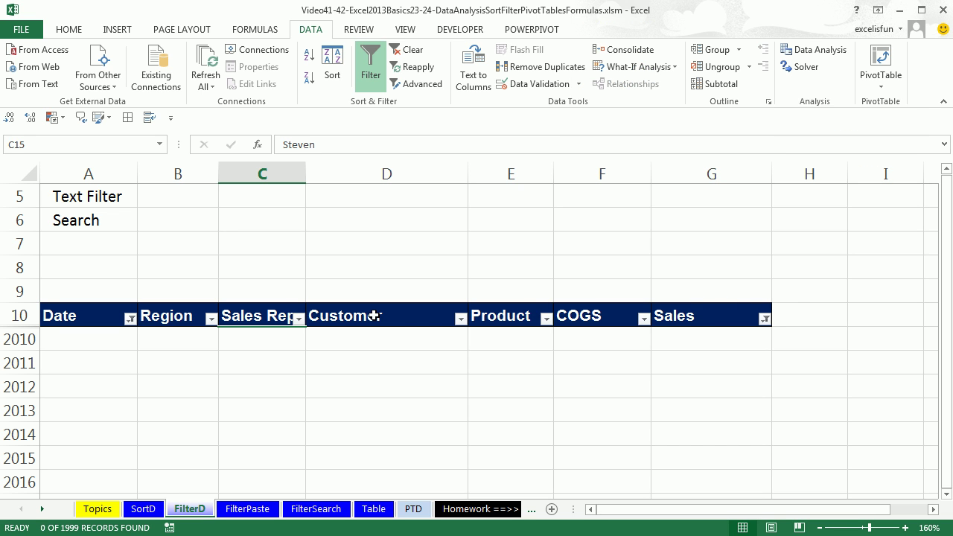
{"action": "left_click", "coordinate": [374, 316]}
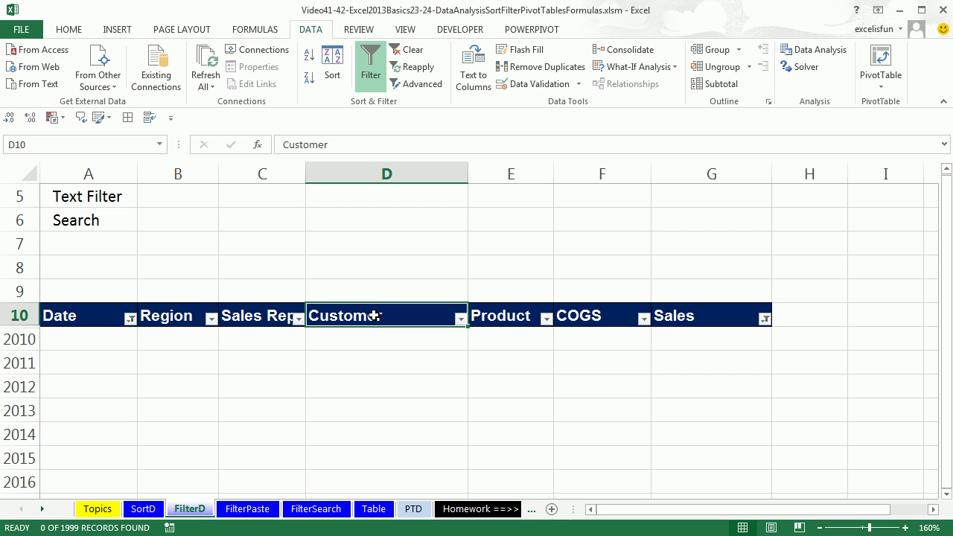
{"action": "left_click", "coordinate": [410, 51]}
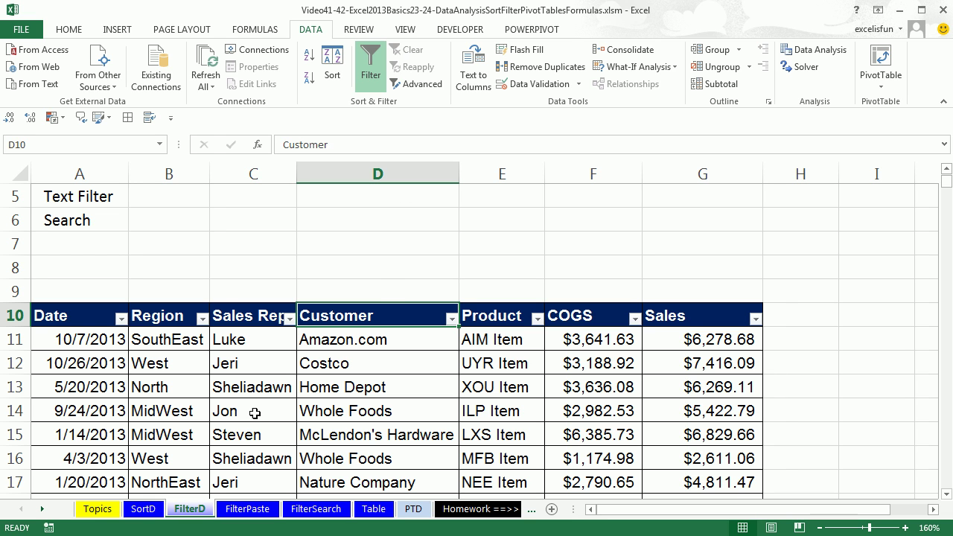
On the FilterSearch sheet, filter the Customer column to the records matching the search text LLP.
{"action": "left_click", "coordinate": [317, 510]}
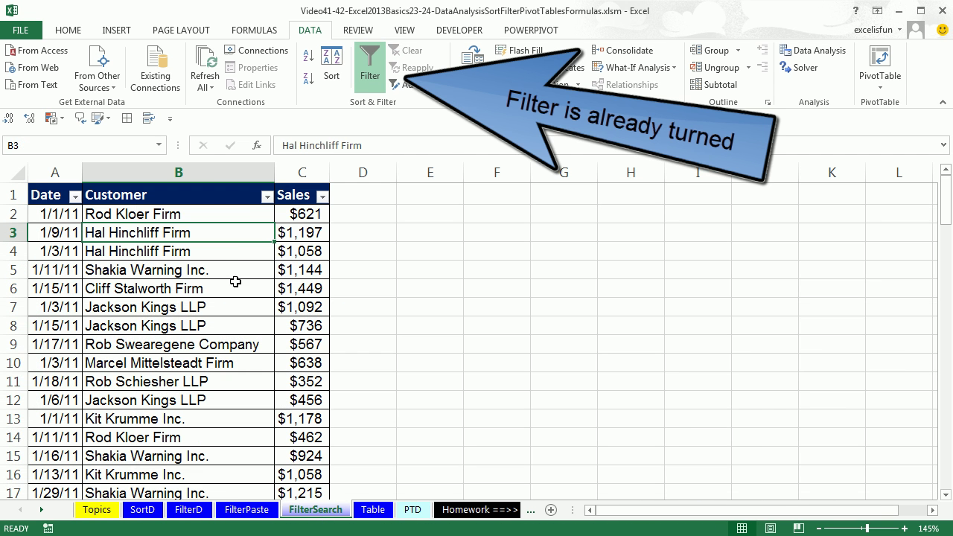
{"action": "left_click", "coordinate": [265, 198]}
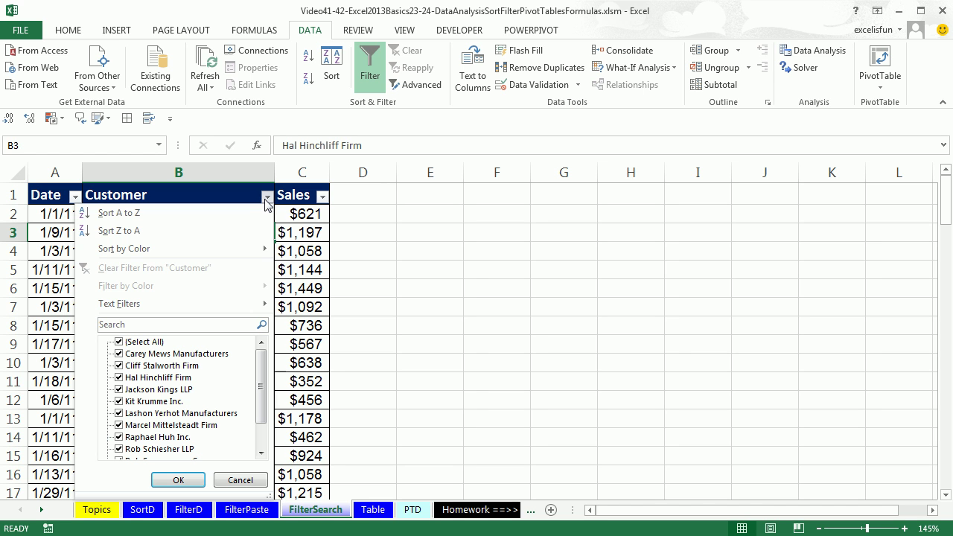
{"action": "left_click", "coordinate": [179, 327]}
{"action": "type", "text": "LLP"}
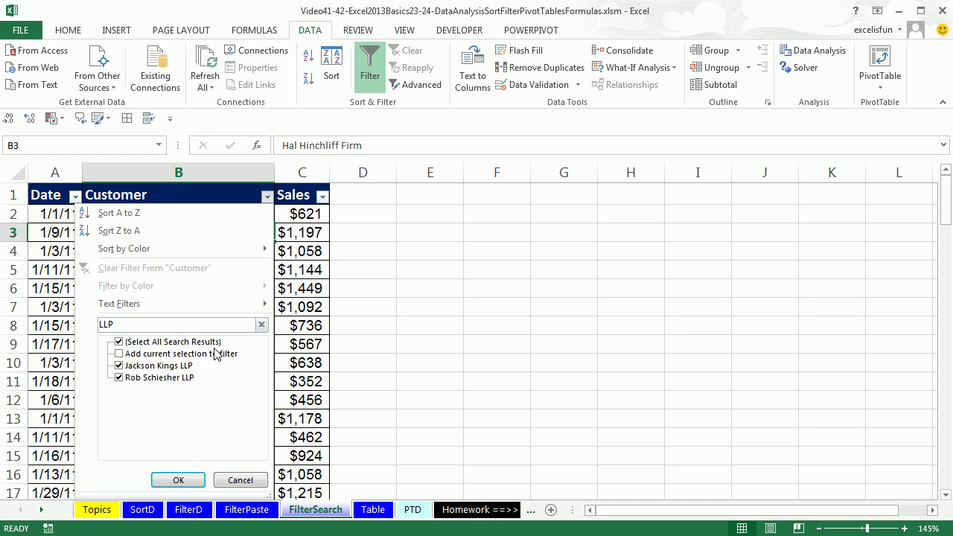
{"action": "left_click", "coordinate": [178, 479]}
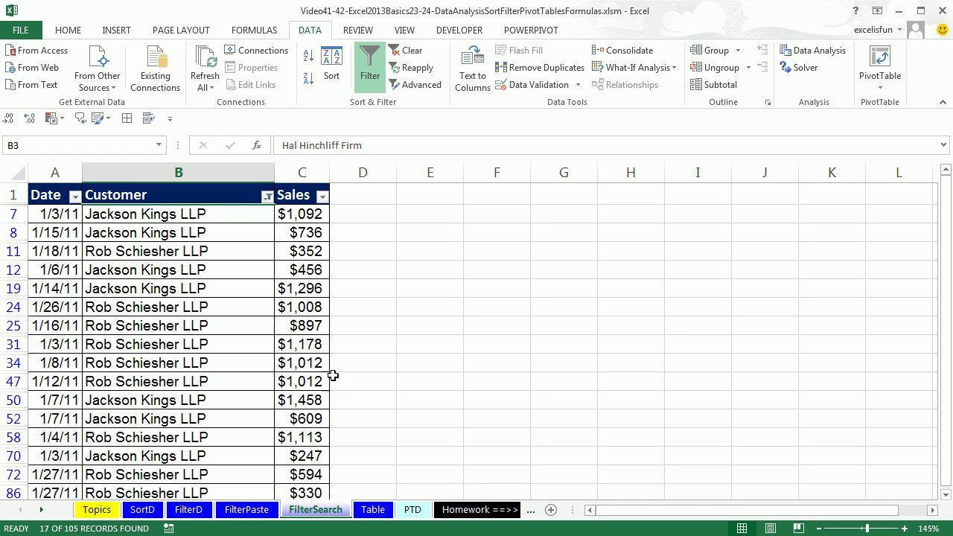
{"action": "scroll", "coordinate": [337, 371], "scroll_direction": "down", "scroll_amount": 3}
{"action": "scroll", "coordinate": [337, 372], "scroll_direction": "up", "scroll_amount": 3}
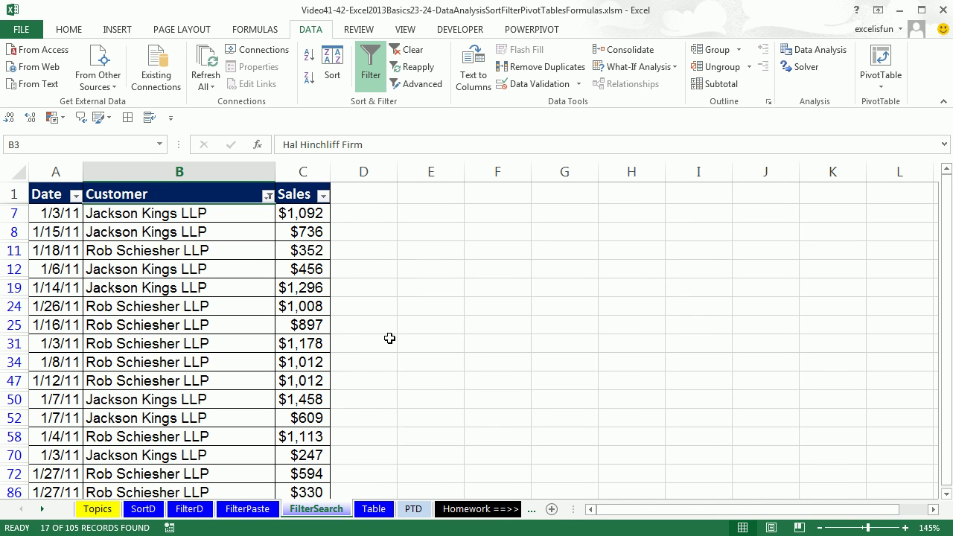
On the Table sheet, convert the sales data in A1:C106 into an Excel table with headers.
{"action": "left_click", "coordinate": [374, 509]}
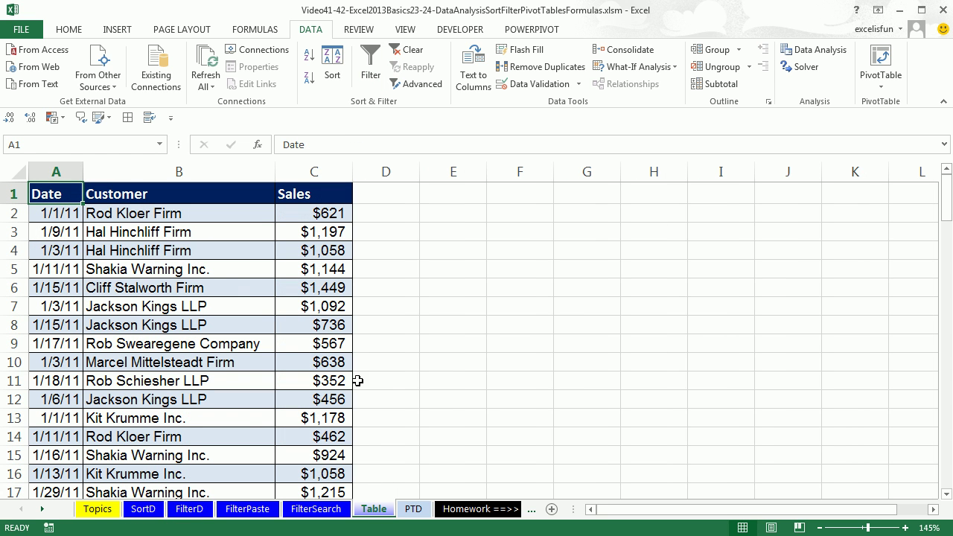
{"action": "left_click", "coordinate": [229, 276]}
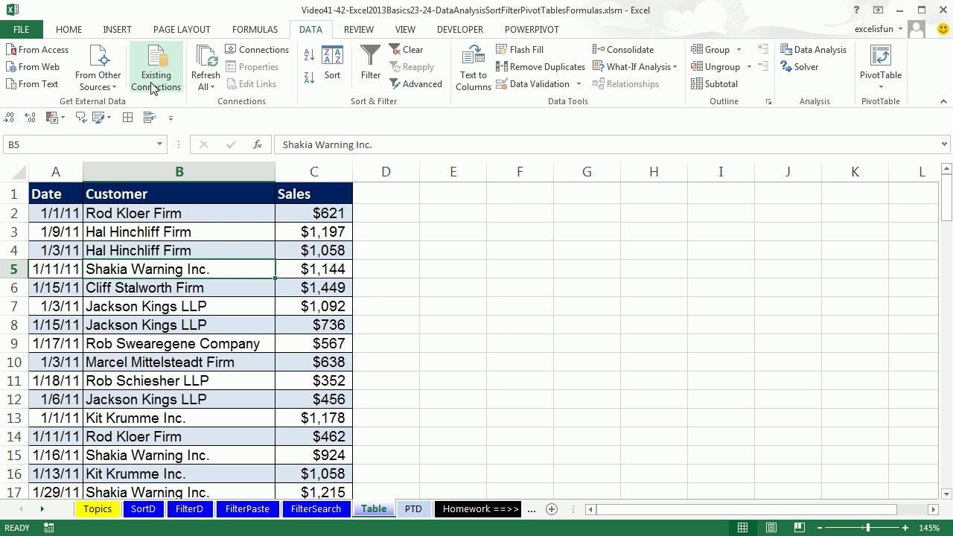
{"action": "left_click", "coordinate": [122, 30]}
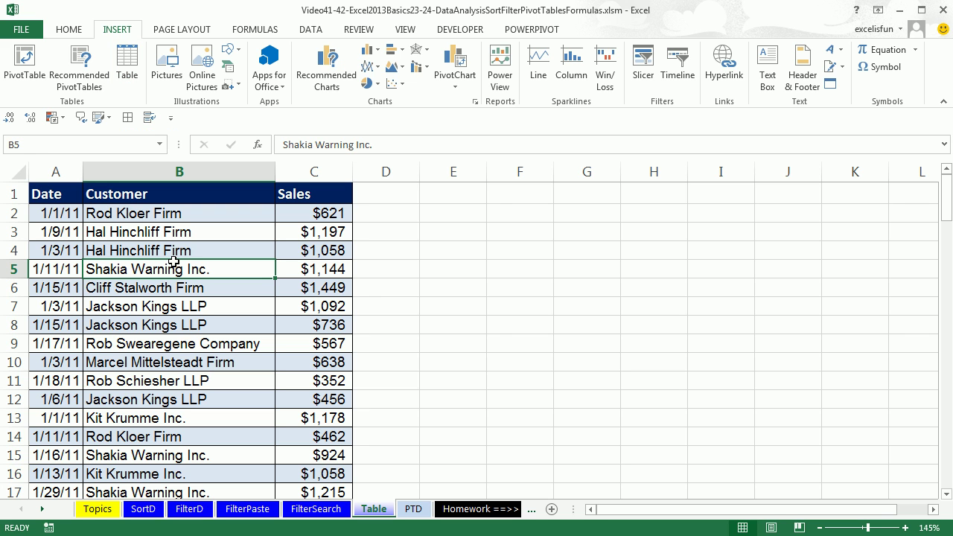
{"action": "key", "text": "ctrl+t"}
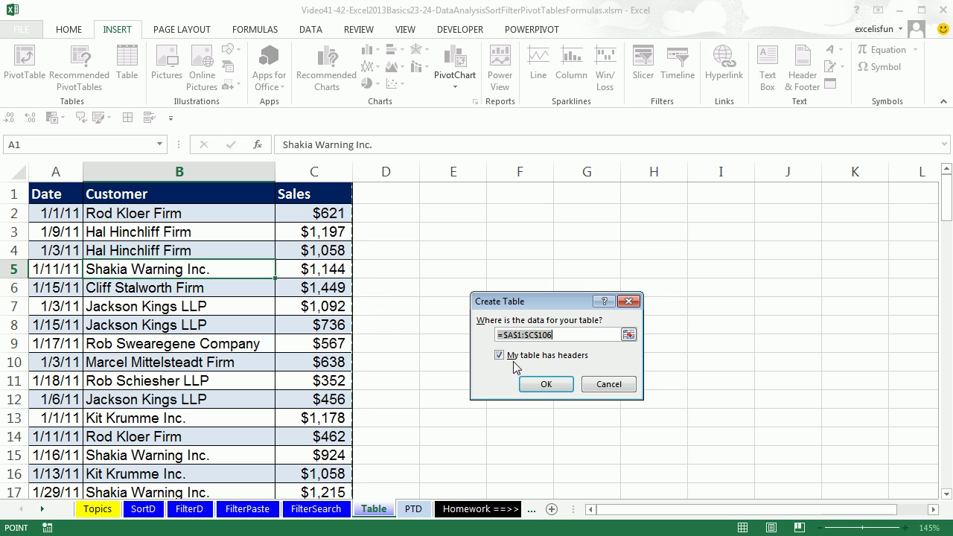
{"action": "left_click_drag", "start_coordinate": [535, 301], "coordinate": [490, 240]}
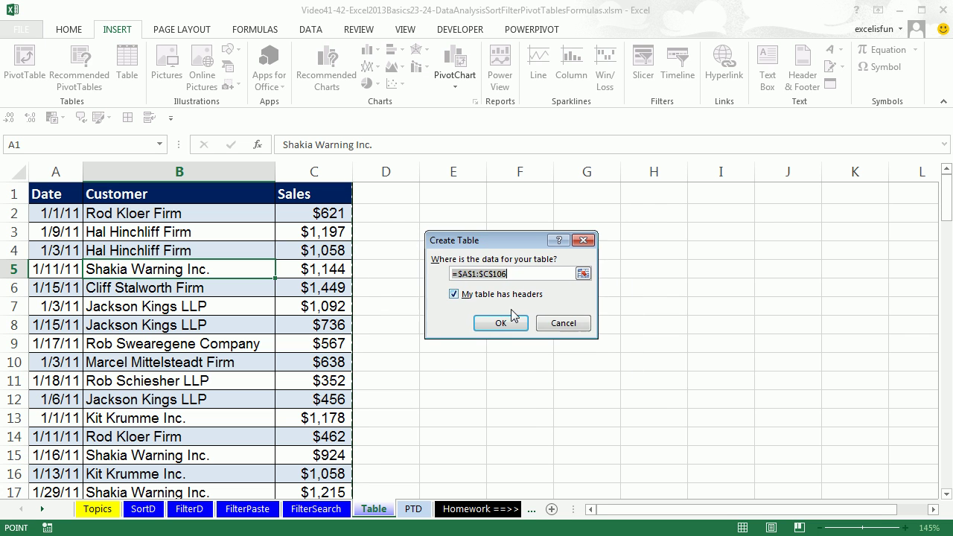
{"action": "left_click", "coordinate": [510, 328]}
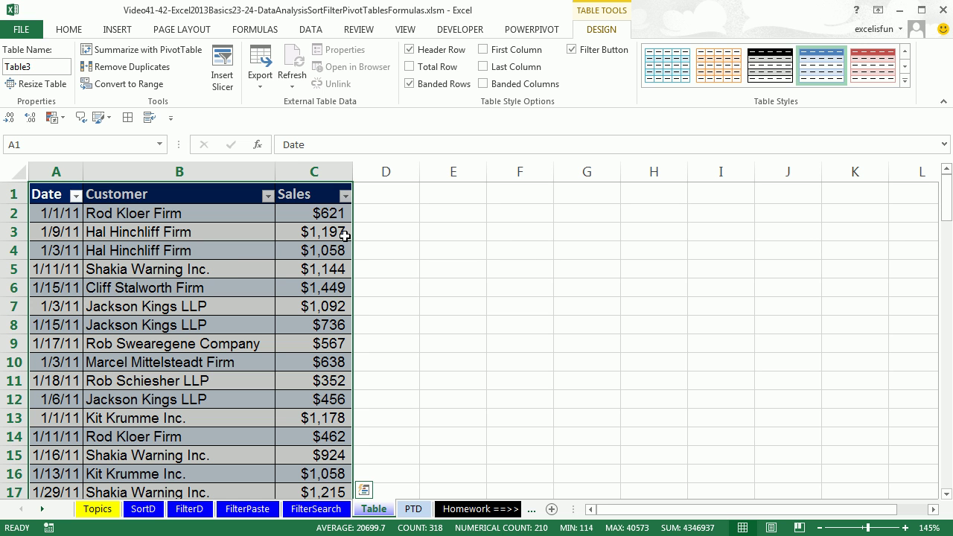
Examine the new table down to its last record, and the sort and filter options for the Customer column.
{"action": "left_click", "coordinate": [327, 323]}
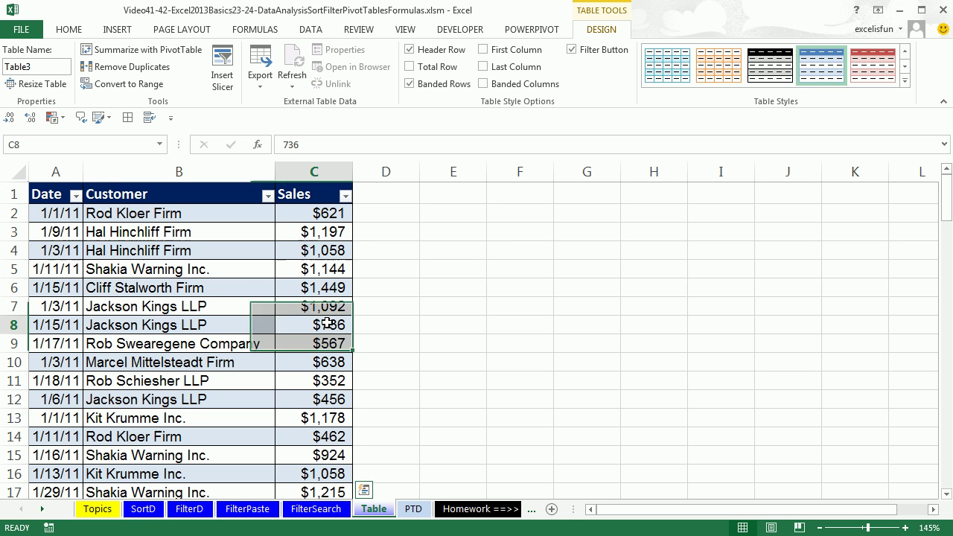
{"action": "key", "text": "ctrl+Down"}
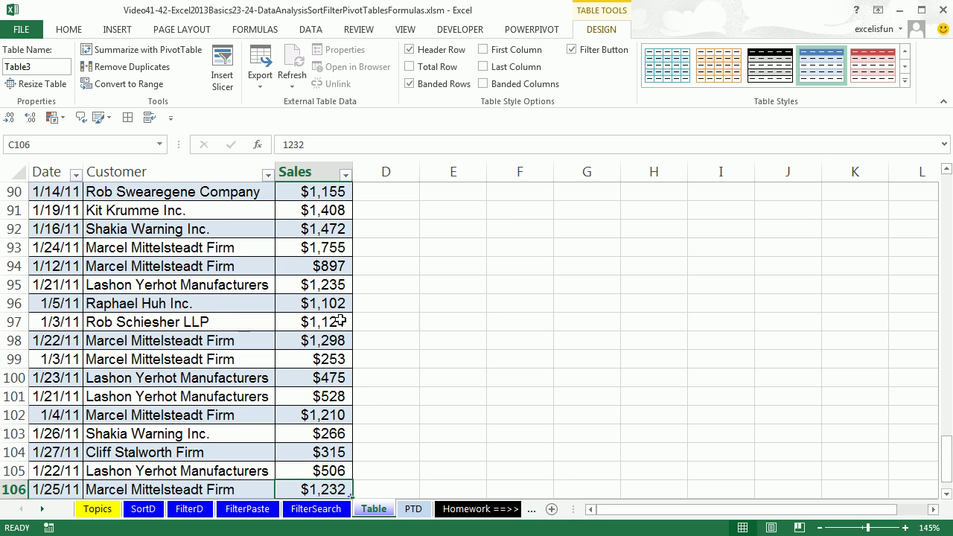
{"action": "scroll", "coordinate": [335, 328], "scroll_direction": "down", "scroll_amount": 3}
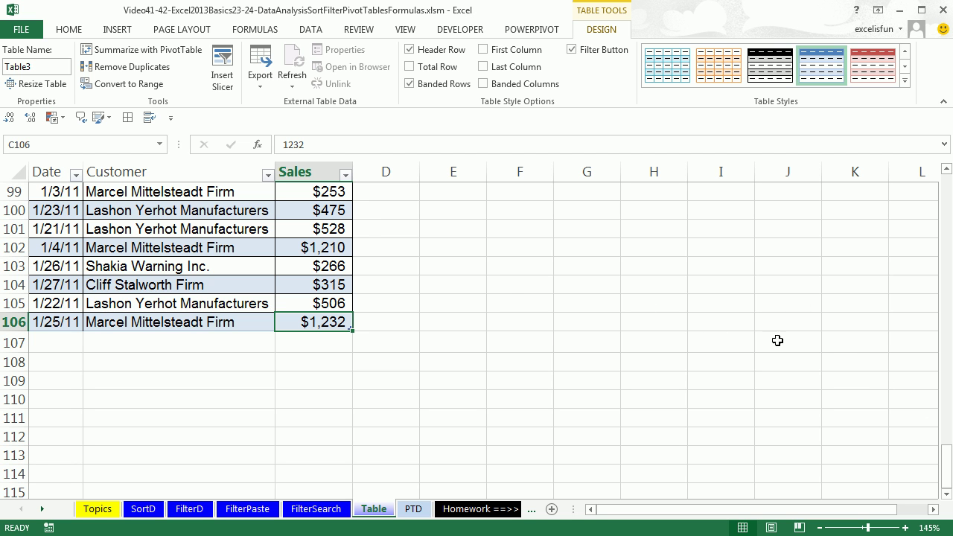
{"action": "left_click_drag", "start_coordinate": [947, 470], "coordinate": [947, 195]}
{"action": "left_click", "coordinate": [267, 196]}
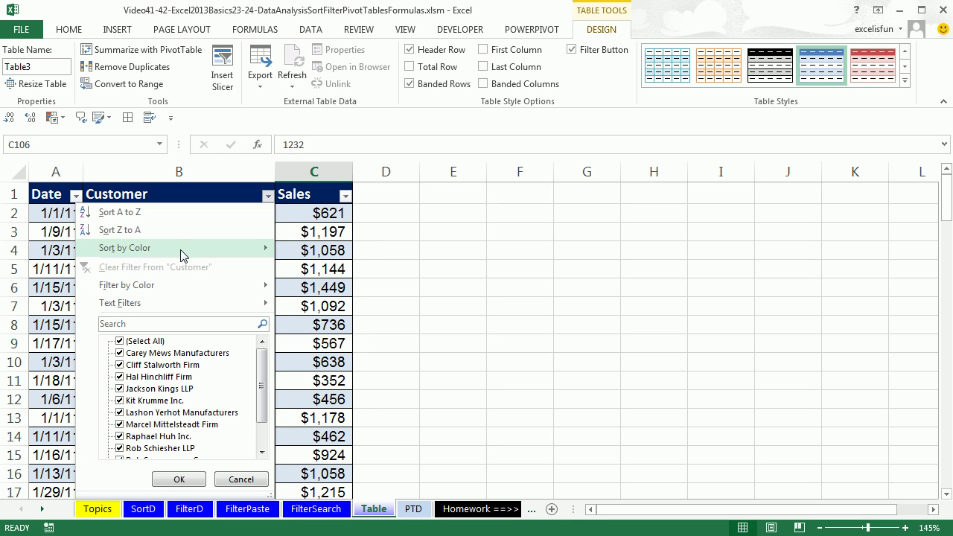
{"action": "mouse_move", "coordinate": [181, 250]}
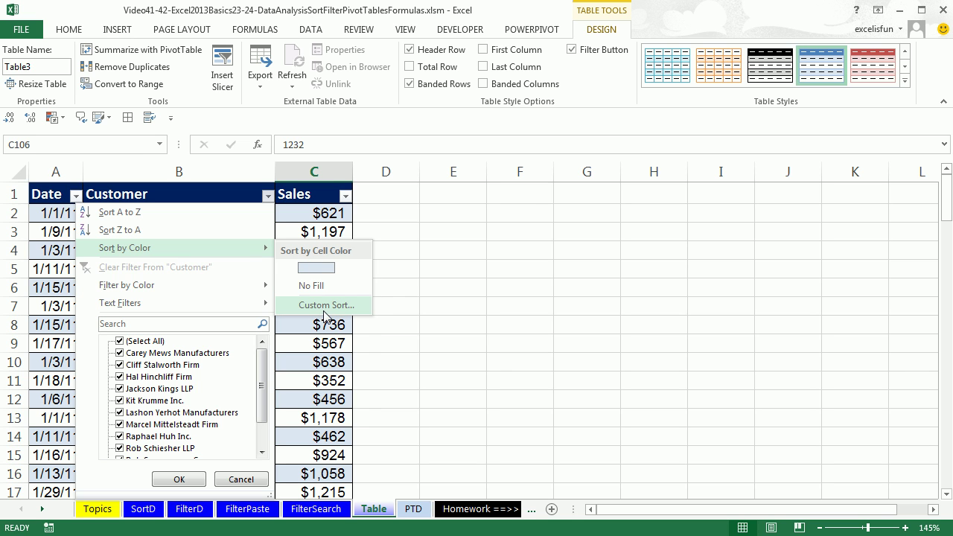
{"action": "mouse_move", "coordinate": [220, 316]}
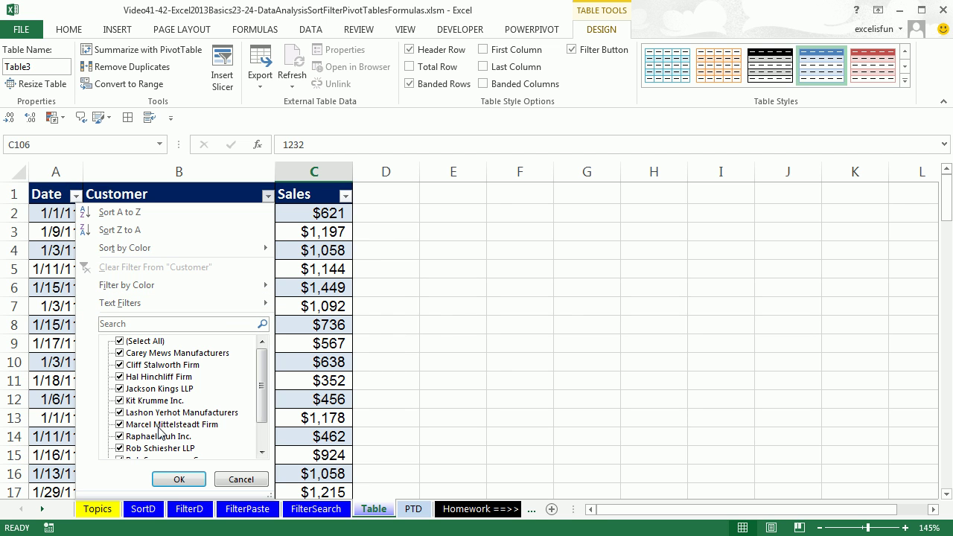
{"action": "key", "text": "Escape"}
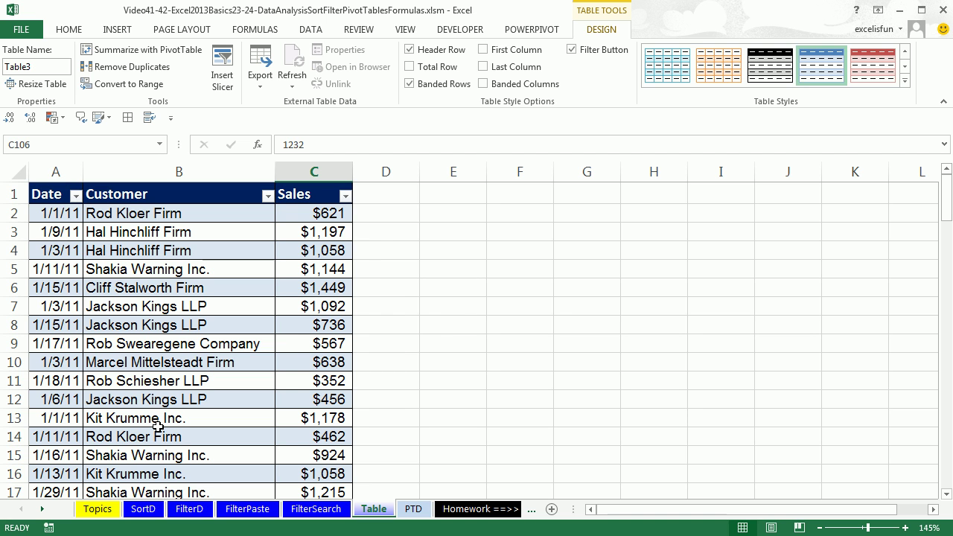
Add a Total Row to the table and use Sum as the Sales column's summary function.
{"action": "left_click", "coordinate": [219, 292]}
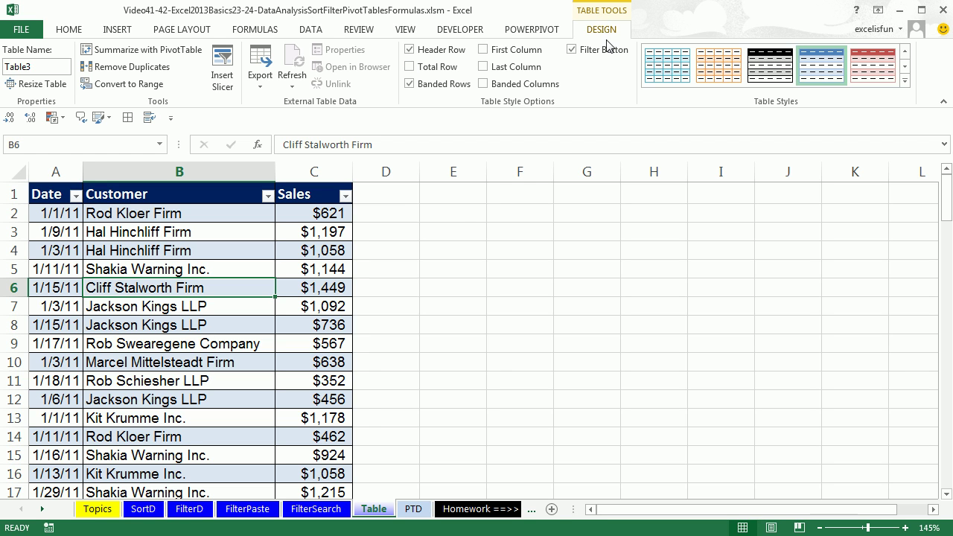
{"action": "left_click", "coordinate": [409, 67]}
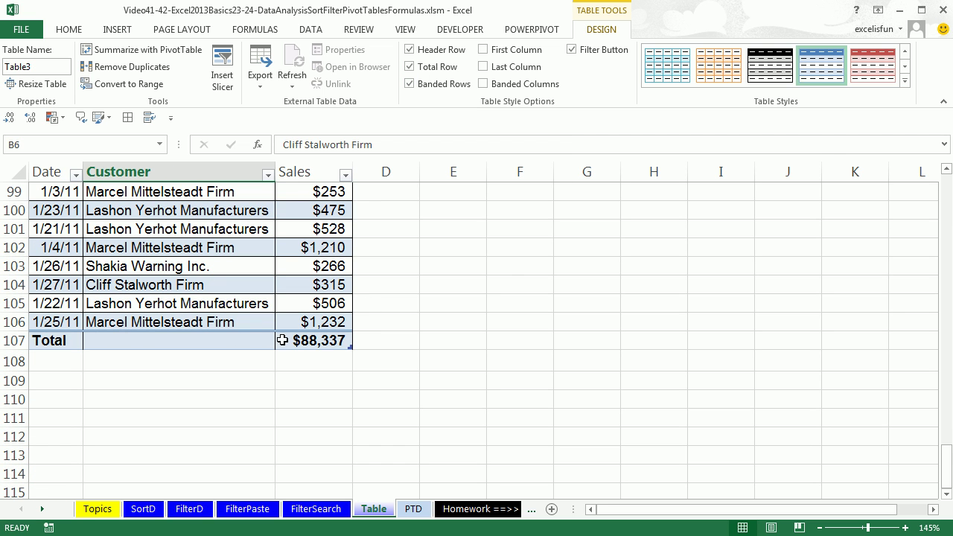
{"action": "left_click", "coordinate": [324, 343]}
{"action": "left_click", "coordinate": [360, 345]}
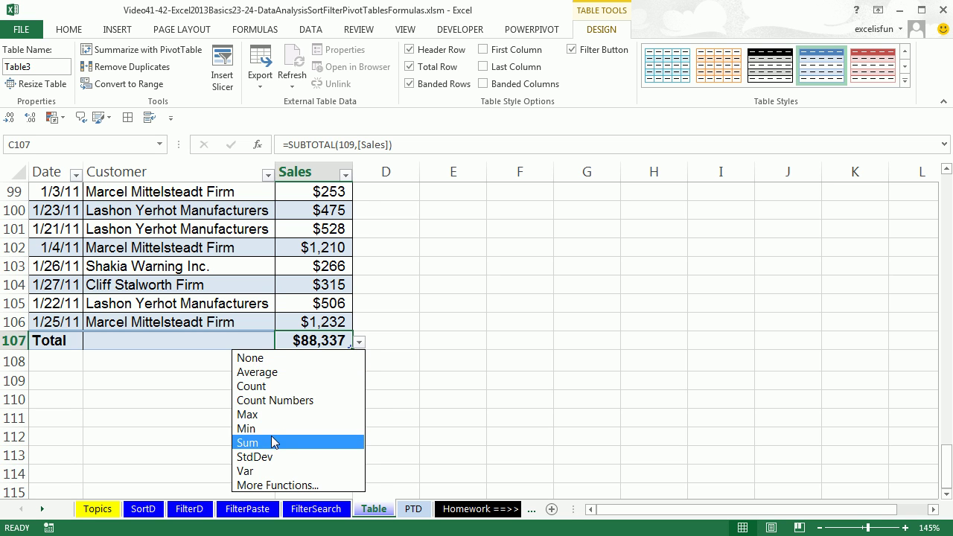
{"action": "scroll", "coordinate": [282, 443], "scroll_direction": "down", "scroll_amount": 1}
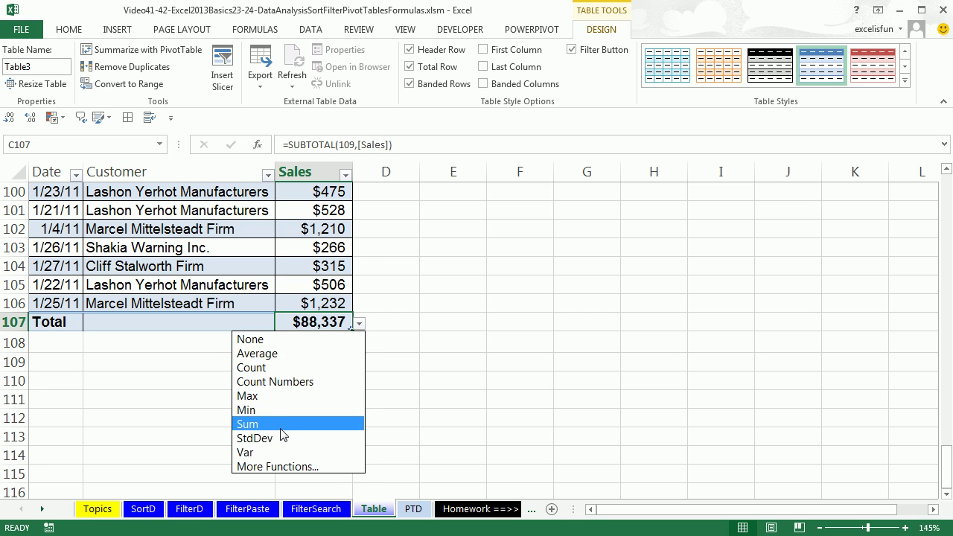
{"action": "left_click", "coordinate": [282, 427]}
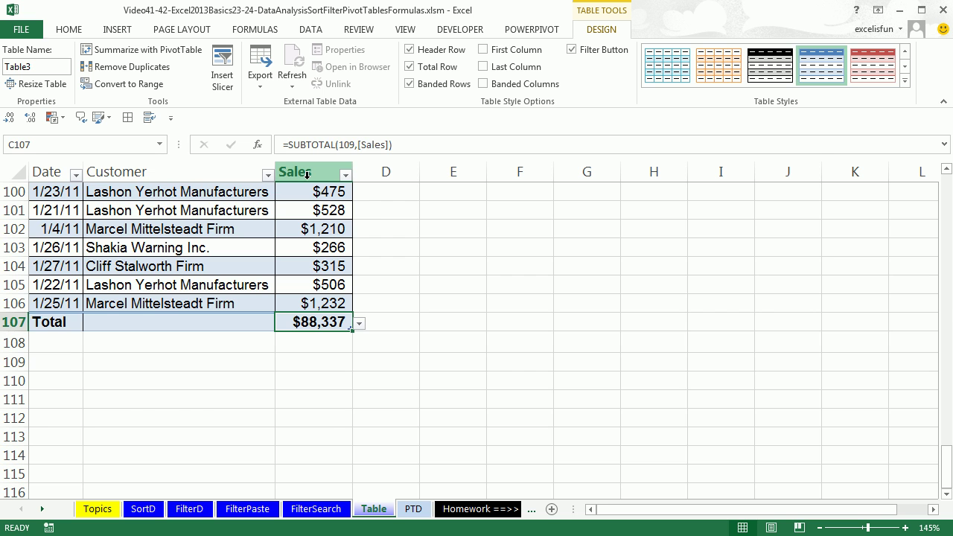
Check the table from its headers down to the Sales total, and filter the Customer column by the search text llp.
{"action": "key", "text": "ctrl+Home"}
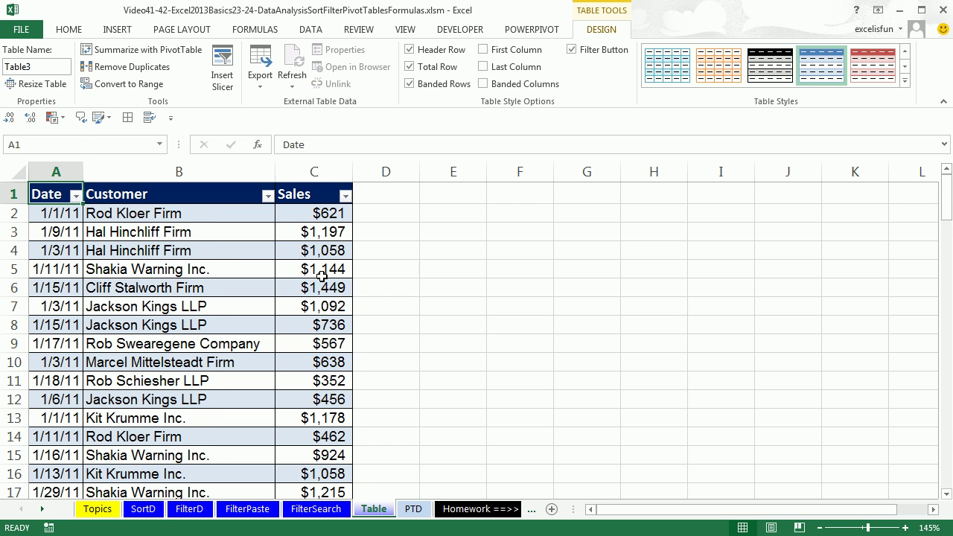
{"action": "scroll", "coordinate": [321, 276], "scroll_direction": "down", "scroll_amount": 1}
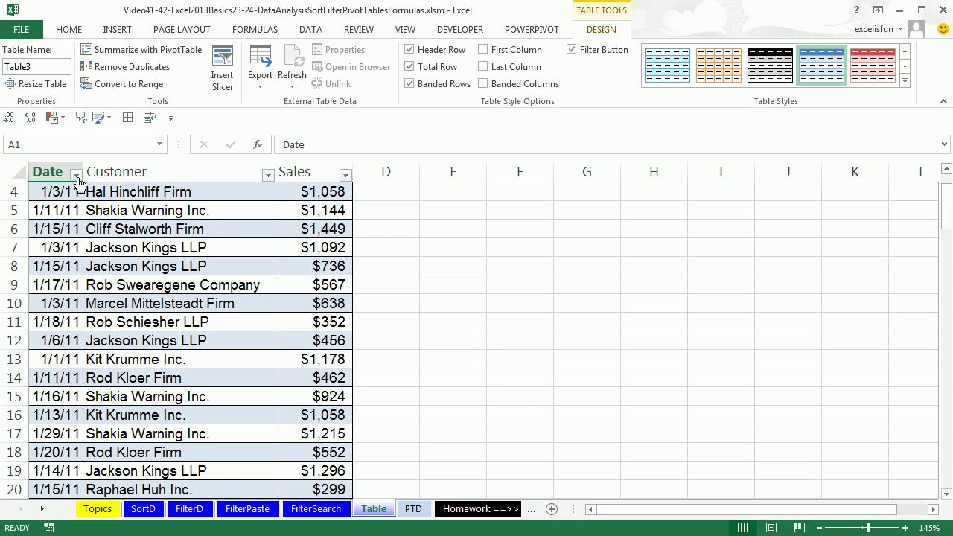
{"action": "scroll", "coordinate": [564, 330], "scroll_direction": "down", "scroll_amount": 6}
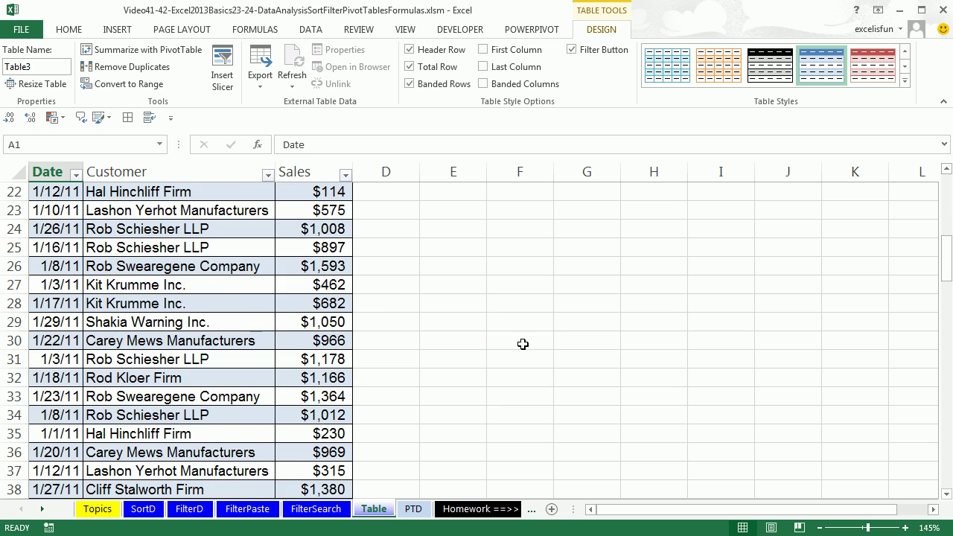
{"action": "scroll", "coordinate": [523, 344], "scroll_direction": "down", "scroll_amount": 19}
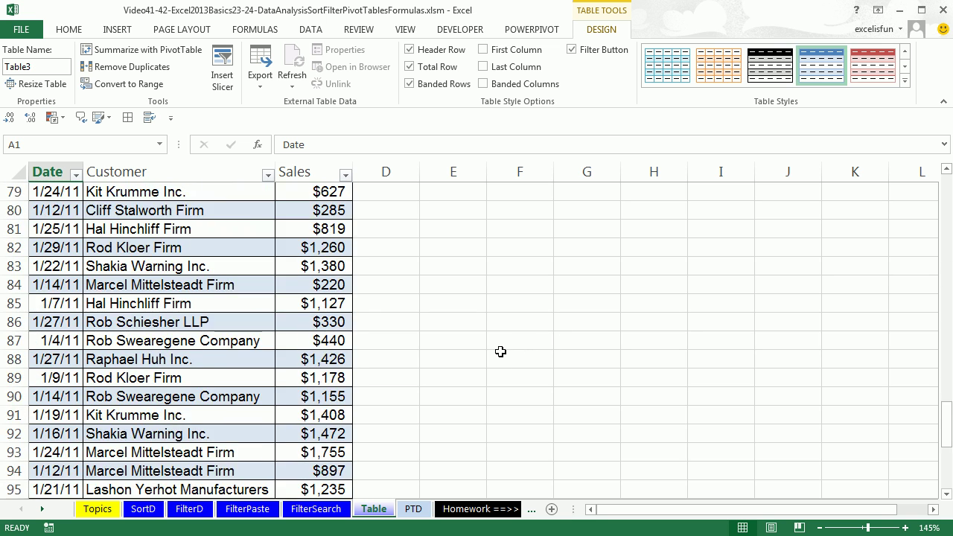
{"action": "scroll", "coordinate": [500, 351], "scroll_direction": "down", "scroll_amount": 6}
{"action": "left_click", "coordinate": [333, 378]}
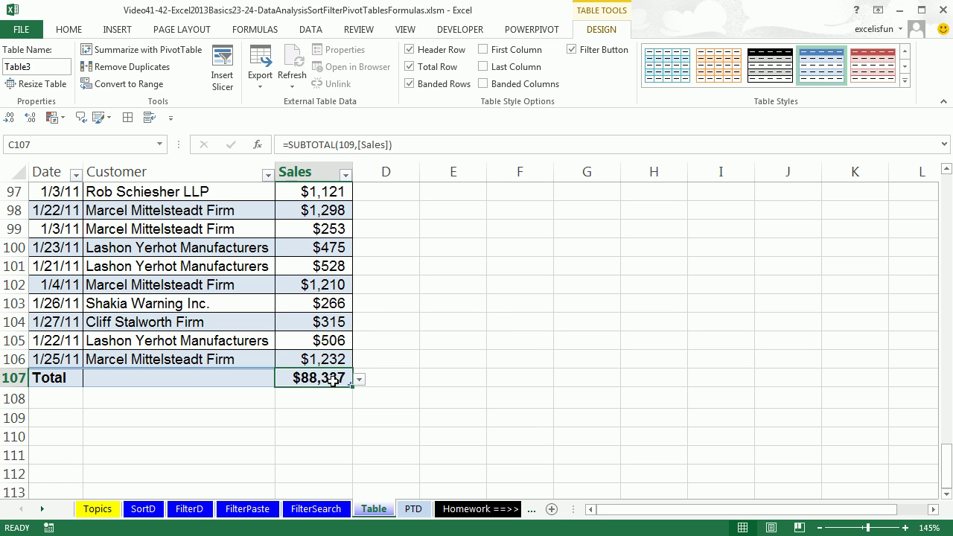
{"action": "left_click", "coordinate": [266, 175]}
{"action": "left_click", "coordinate": [166, 304]}
{"action": "type", "text": "llp"}
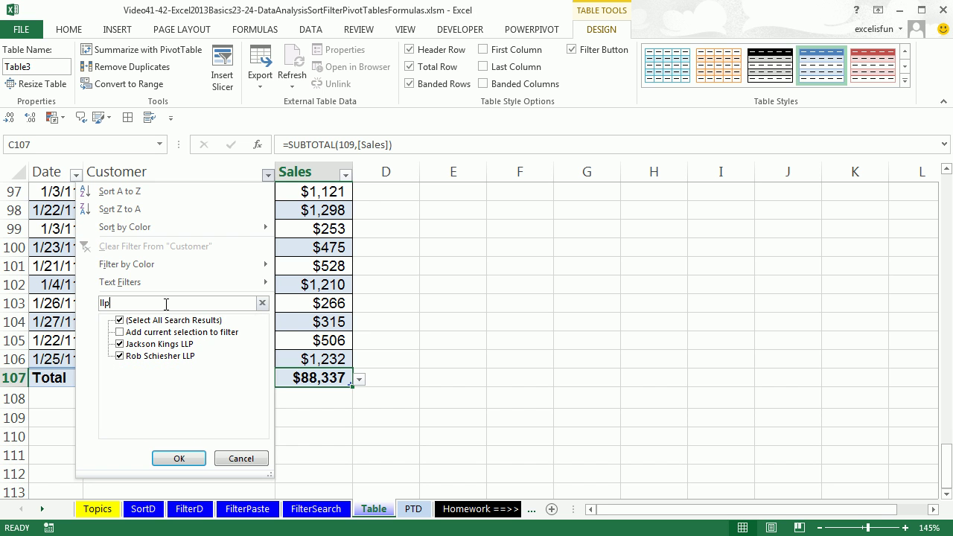
{"action": "key", "text": "Return"}
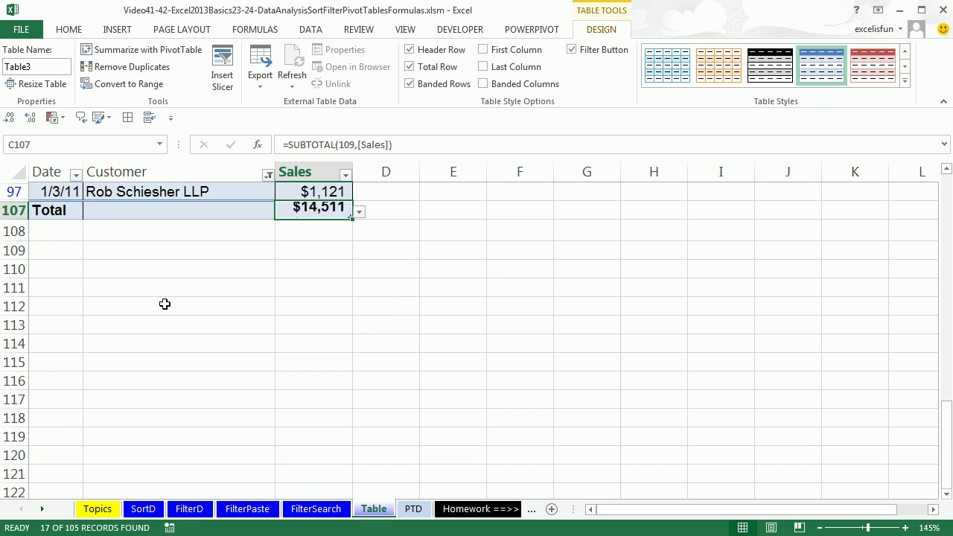
{"action": "scroll", "coordinate": [168, 307], "scroll_direction": "up", "scroll_amount": 3}
{"action": "scroll", "coordinate": [168, 307], "scroll_direction": "up", "scroll_amount": 1}
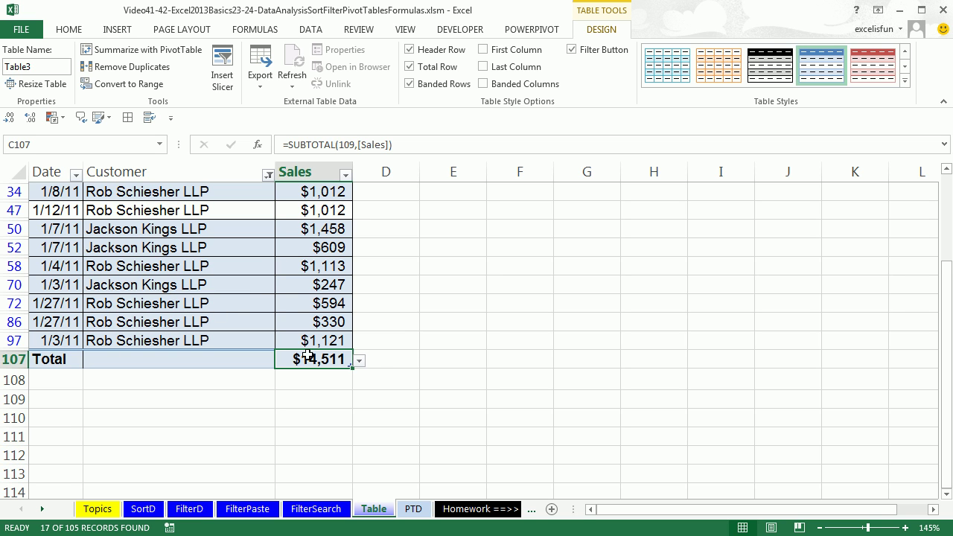
Try Max and Average as the Sales column's summary function in the total row, and set it back to Sum.
{"action": "left_click", "coordinate": [360, 361]}
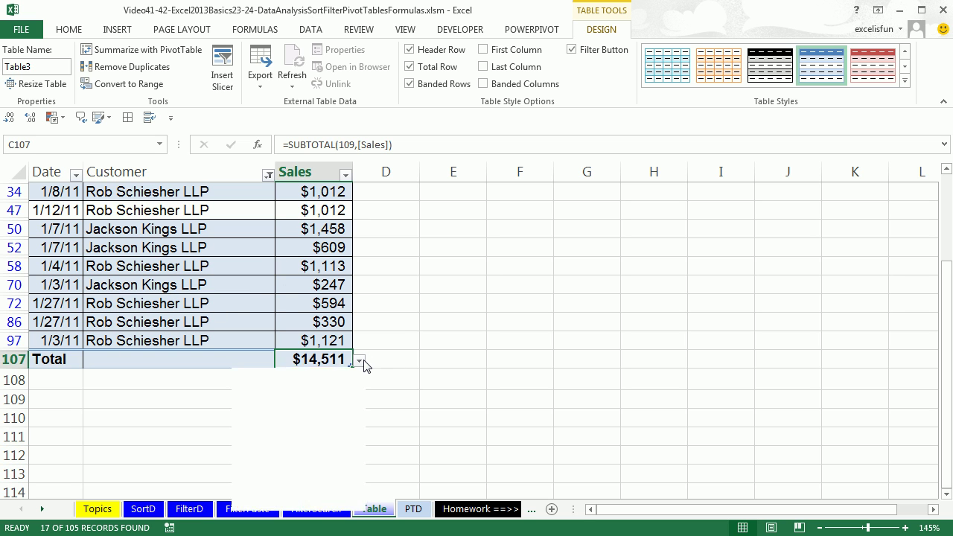
{"action": "left_click", "coordinate": [260, 433]}
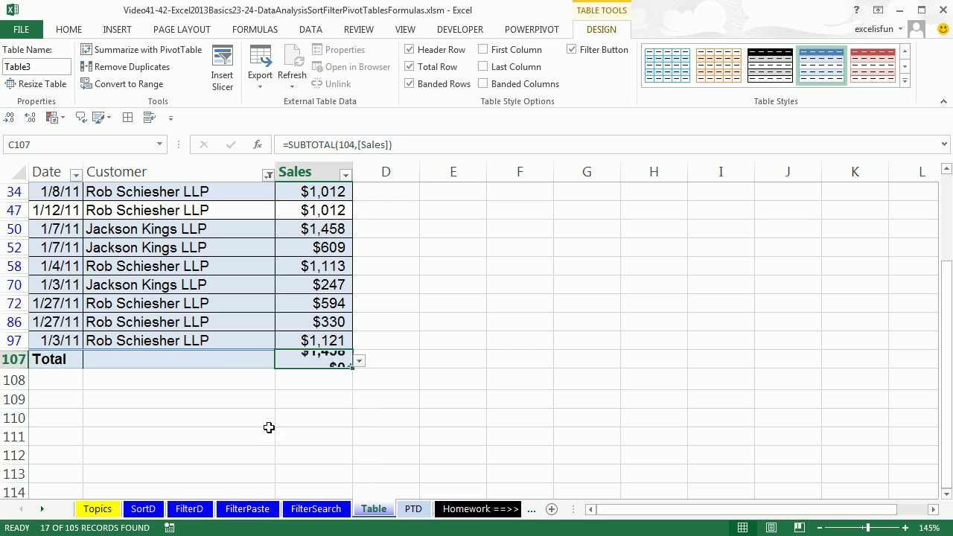
{"action": "left_click", "coordinate": [360, 363]}
{"action": "left_click", "coordinate": [283, 393]}
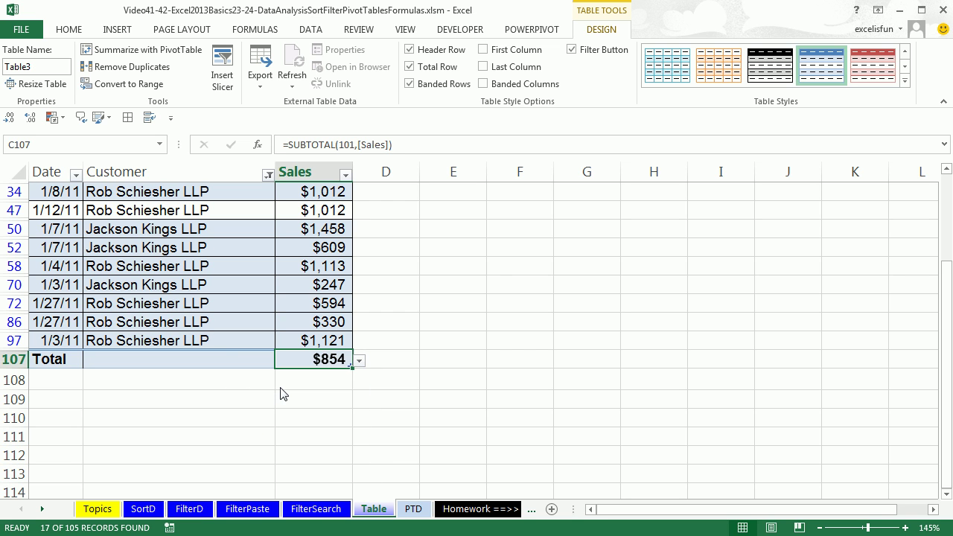
{"action": "left_click", "coordinate": [359, 362]}
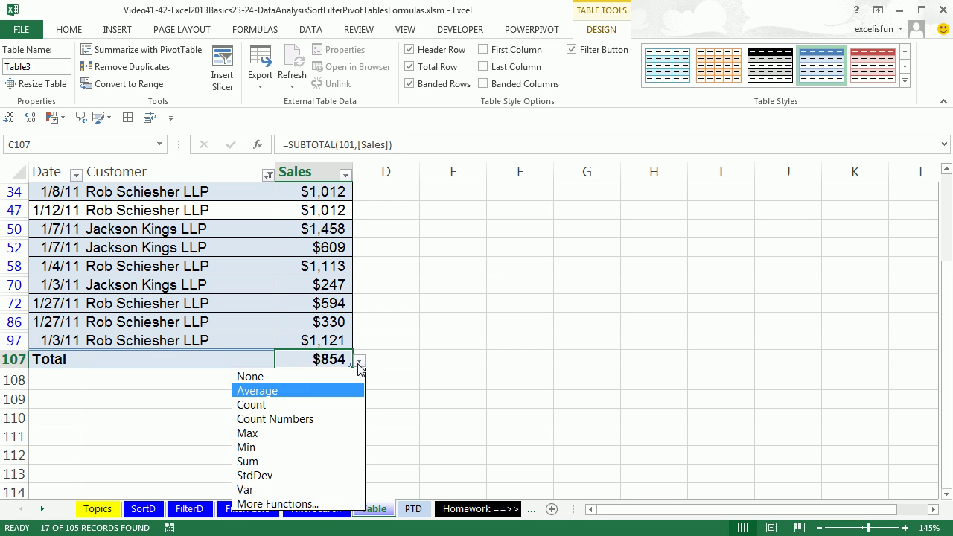
{"action": "left_click", "coordinate": [268, 463]}
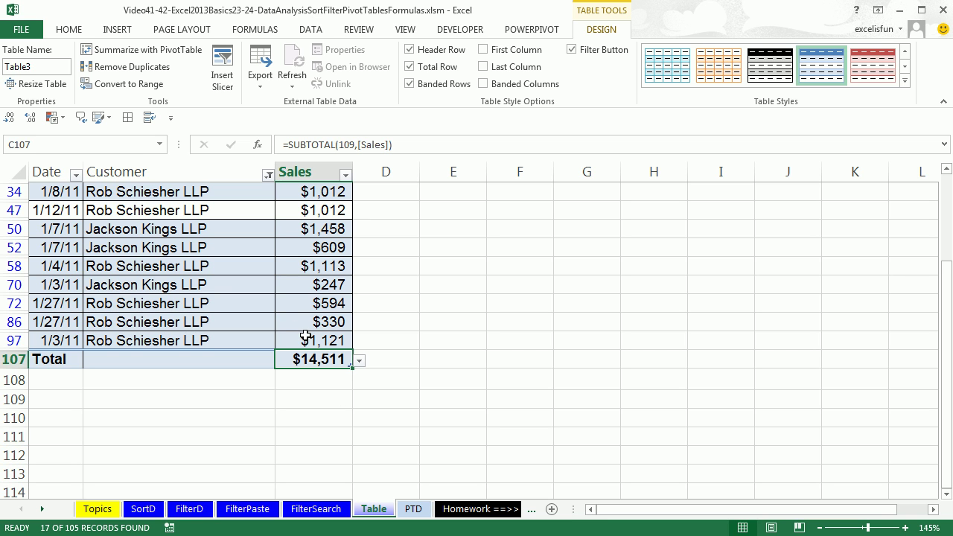
Clear the filter from the Customer column and go to the table's last records.
{"action": "left_click", "coordinate": [268, 176]}
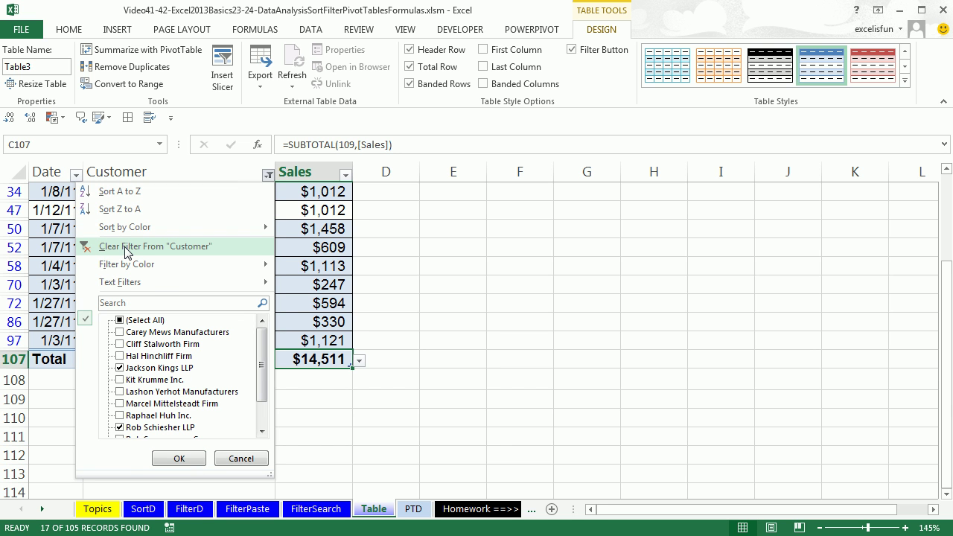
{"action": "left_click", "coordinate": [125, 246]}
{"action": "scroll", "coordinate": [319, 304], "scroll_direction": "down", "scroll_amount": 20}
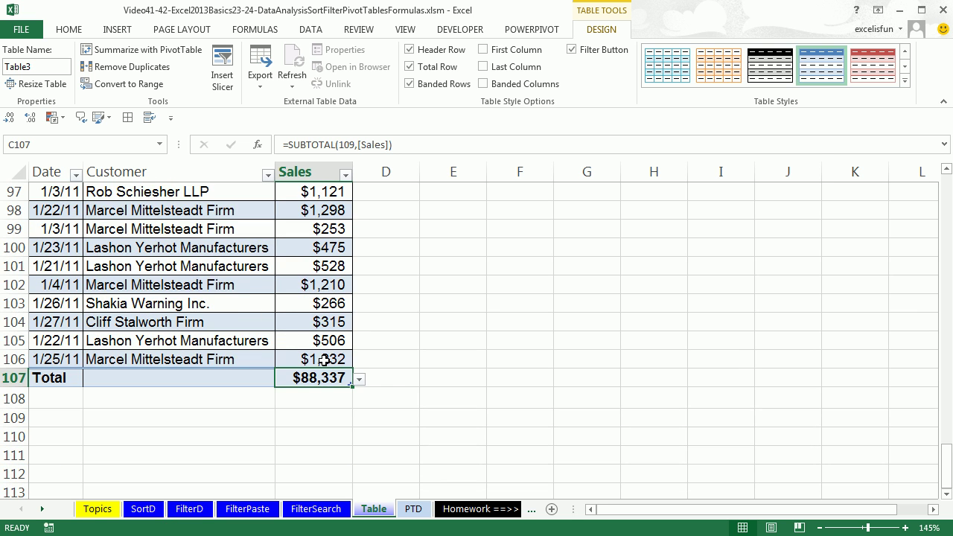
Add a record above the total row with date 1/26/11, customer Lashon Yerhot Manufacturers and sales of 1000.
{"action": "left_click", "coordinate": [326, 360]}
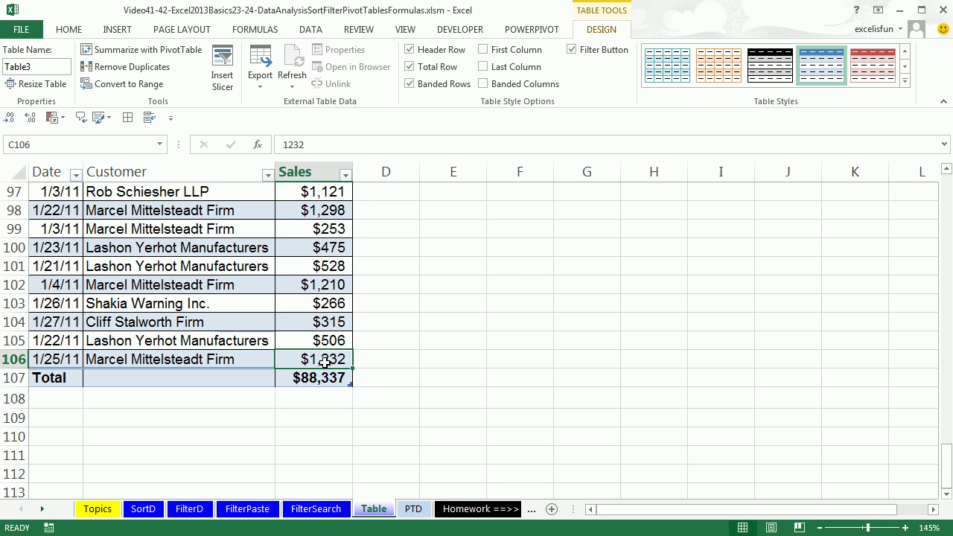
{"action": "key", "text": "Tab"}
{"action": "type", "text": "1/26"}
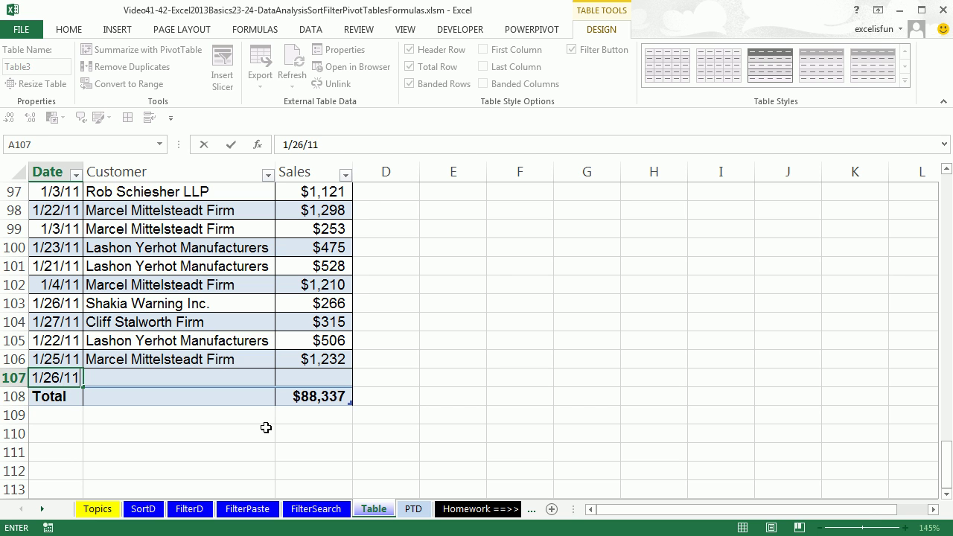
{"action": "key", "text": "Tab"}
{"action": "type", "text": "l"}
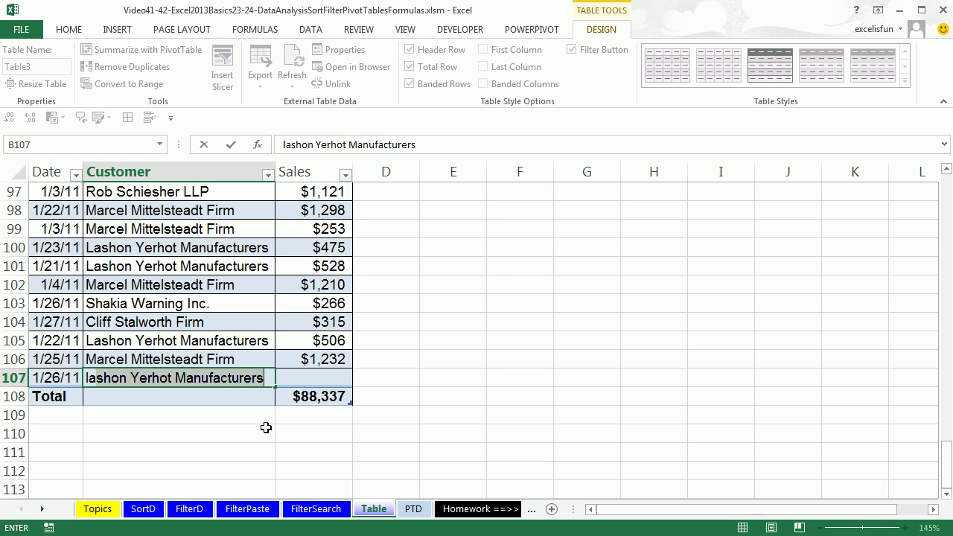
{"action": "key", "text": "Tab"}
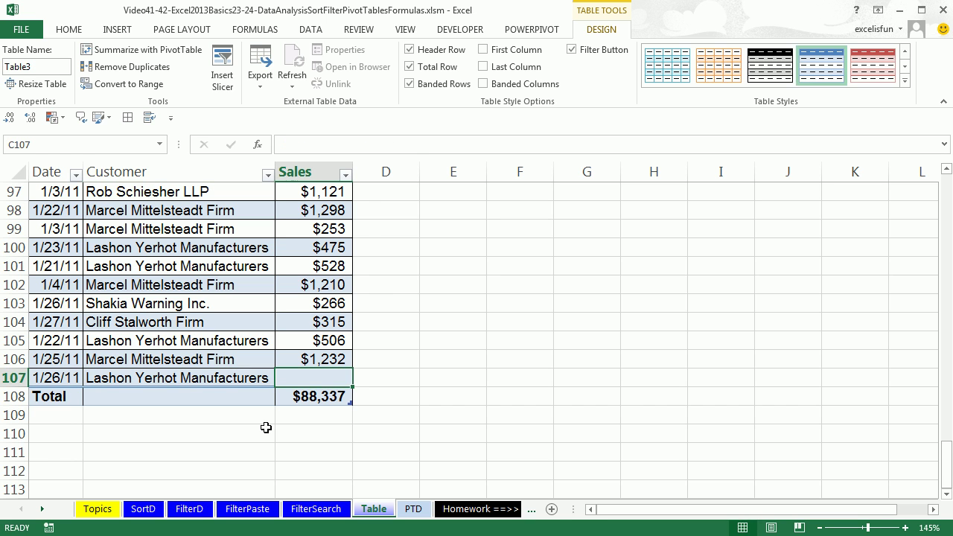
{"action": "type", "text": "1000"}
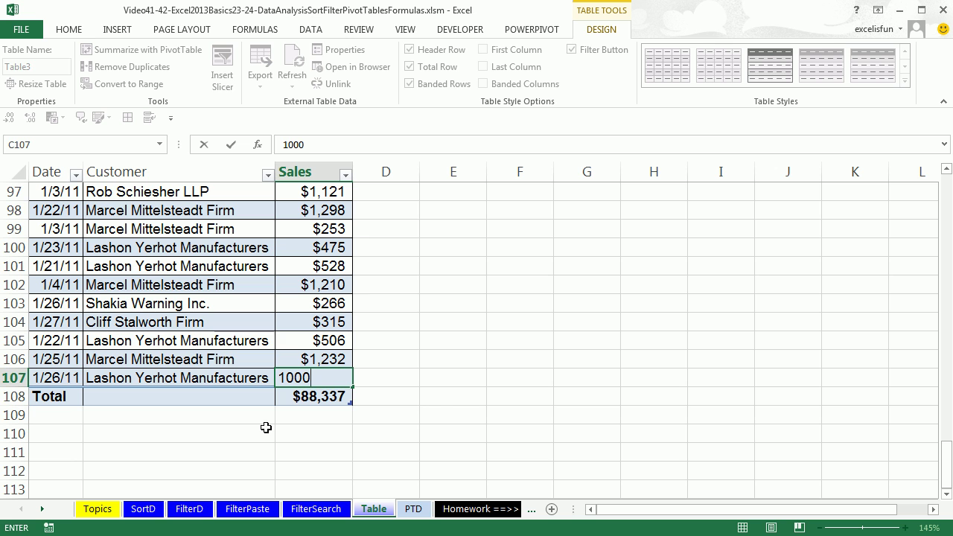
{"action": "key", "text": "ctrl+Return"}
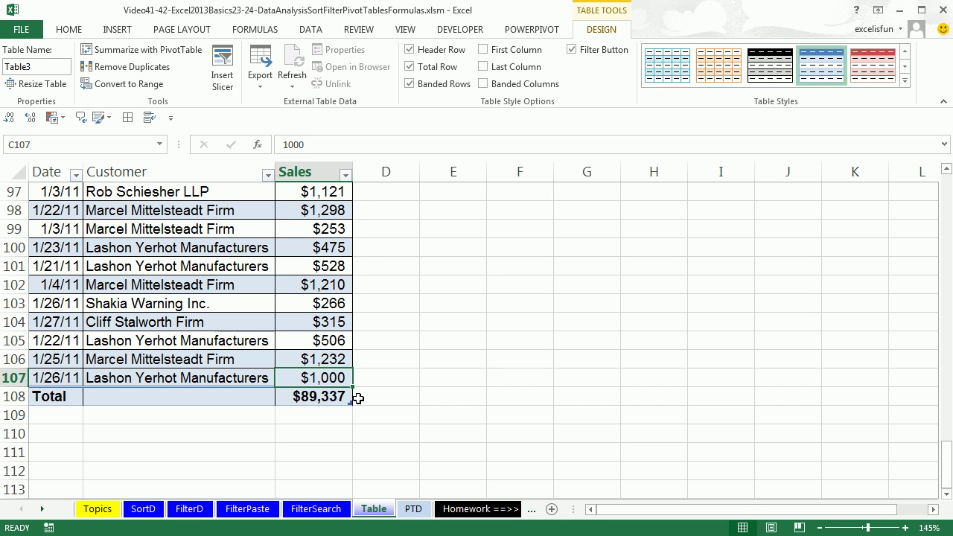
Inspect the formula behind the Sales total and rename the table as SalesTransTable.
{"action": "double_click", "coordinate": [333, 395]}
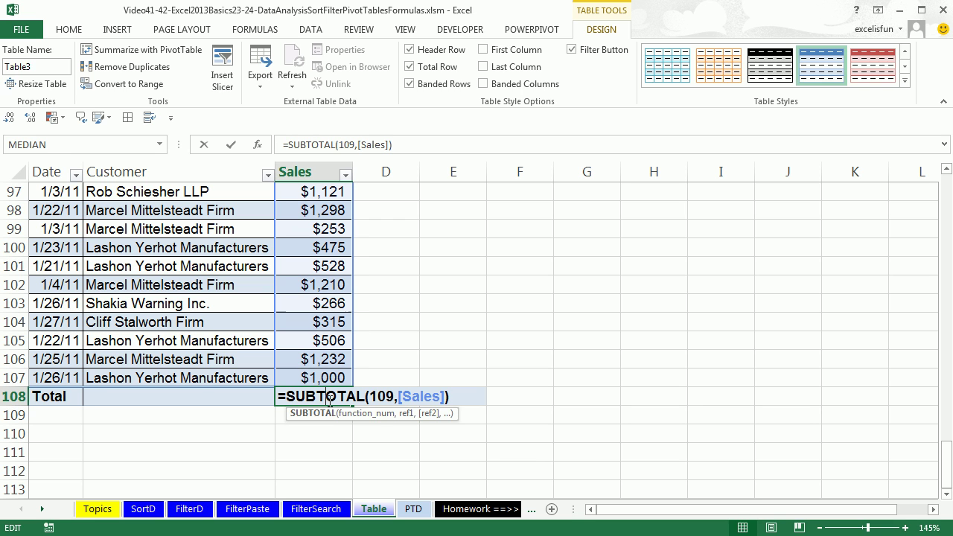
{"action": "key", "text": "Escape"}
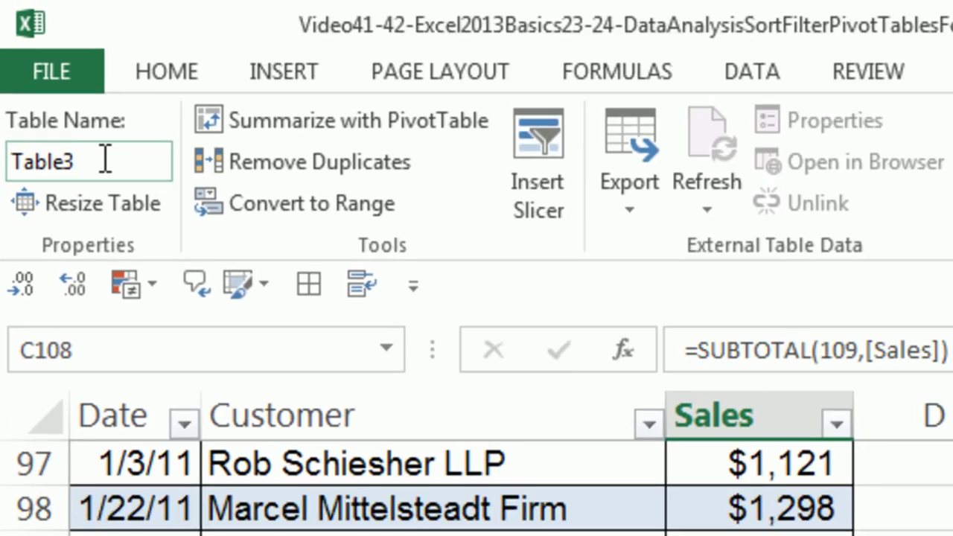
{"action": "left_click", "coordinate": [45, 68]}
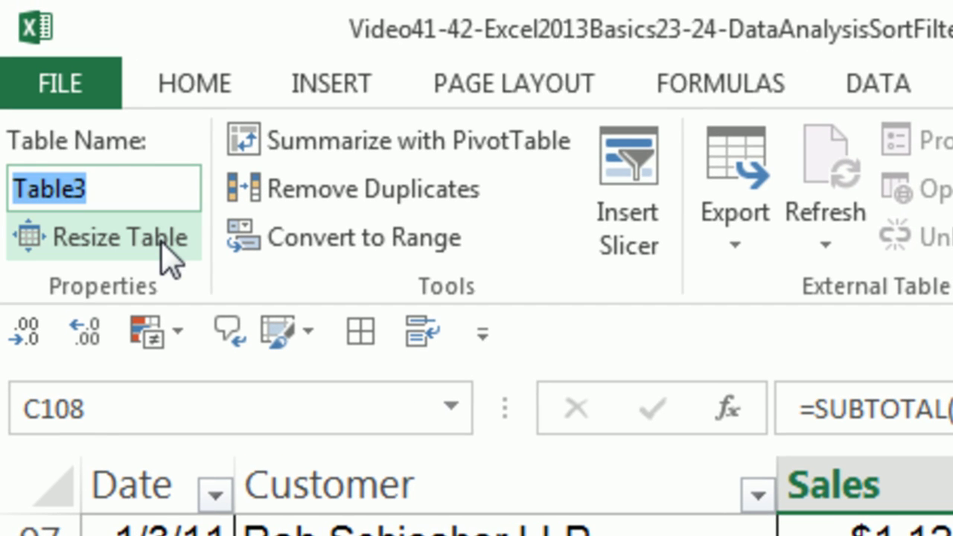
{"action": "type", "text": "SalesTransTable"}
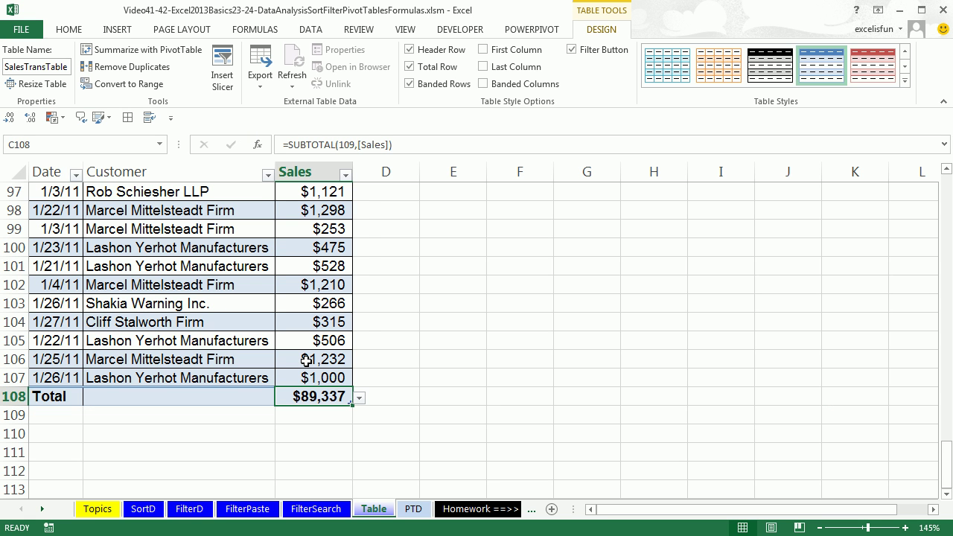
Review the sort and filter options available for the Customer column in the renamed table.
{"action": "left_click", "coordinate": [307, 360]}
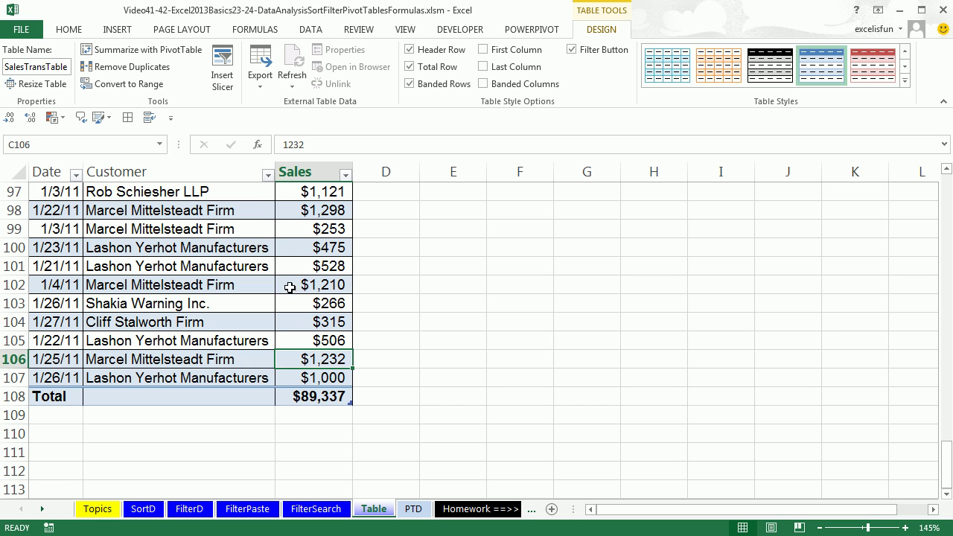
{"action": "left_click", "coordinate": [267, 175]}
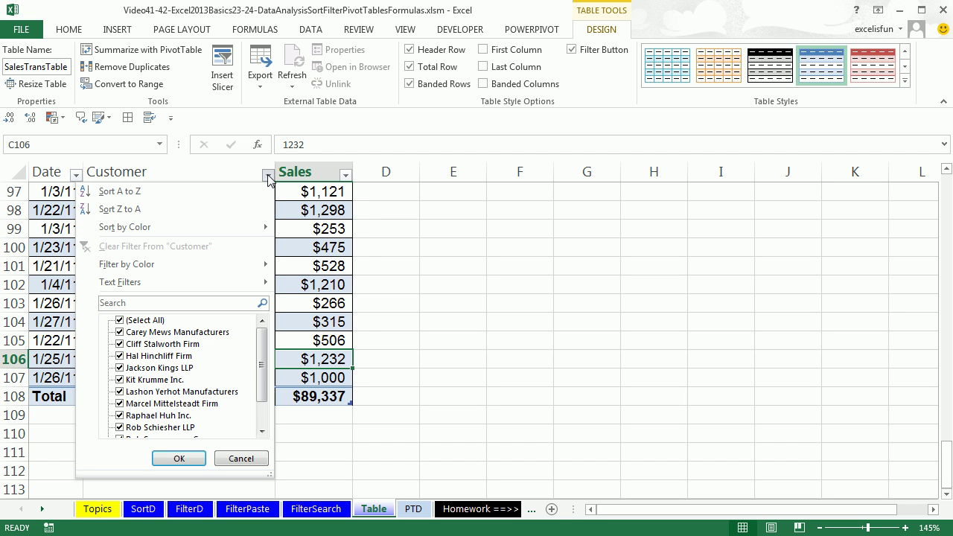
{"action": "left_click", "coordinate": [267, 177]}
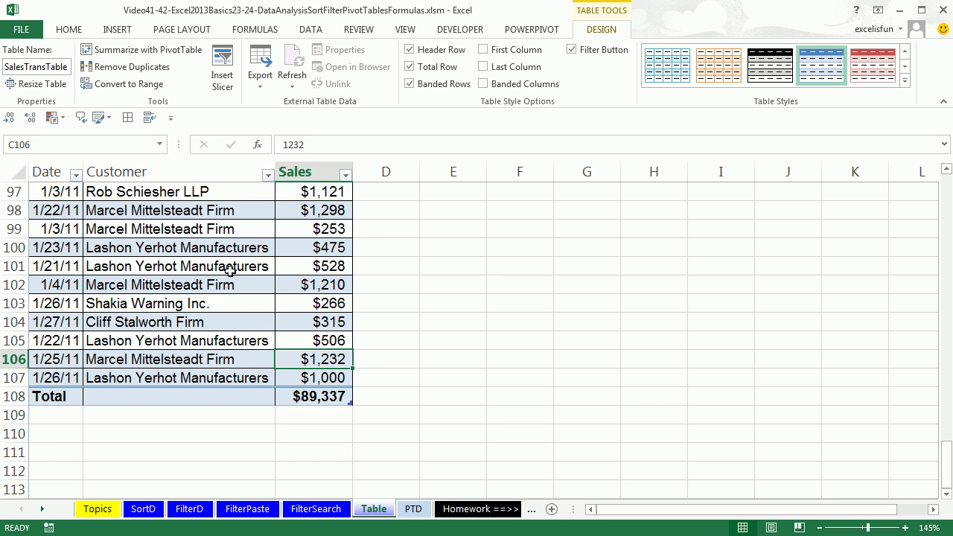